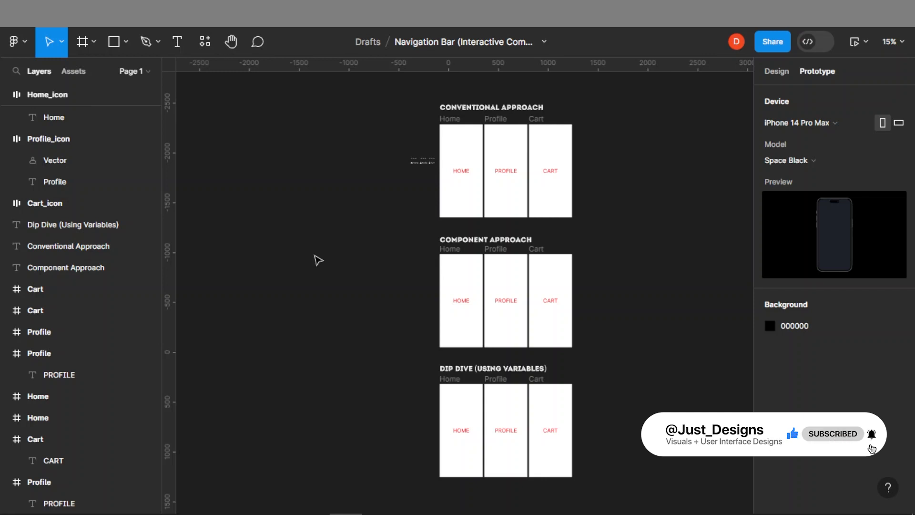
# Zoom in on the Home, Profile and Cart icon items beside the Conventional Approach screens and inspect them
pyautogui.moveTo(407, 94); pyautogui.dragTo(605, 234)
pyautogui.hotkey('shift', '2')
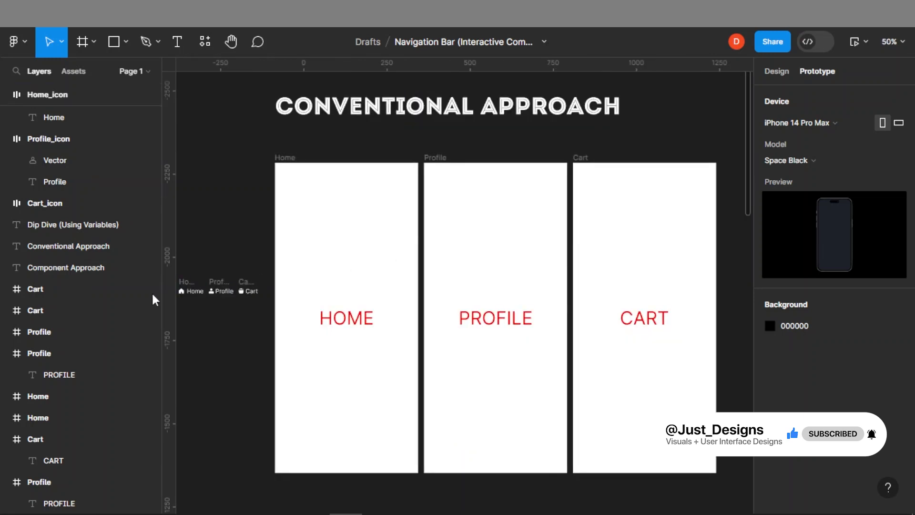
pyautogui.scroll(10, 296, 272)
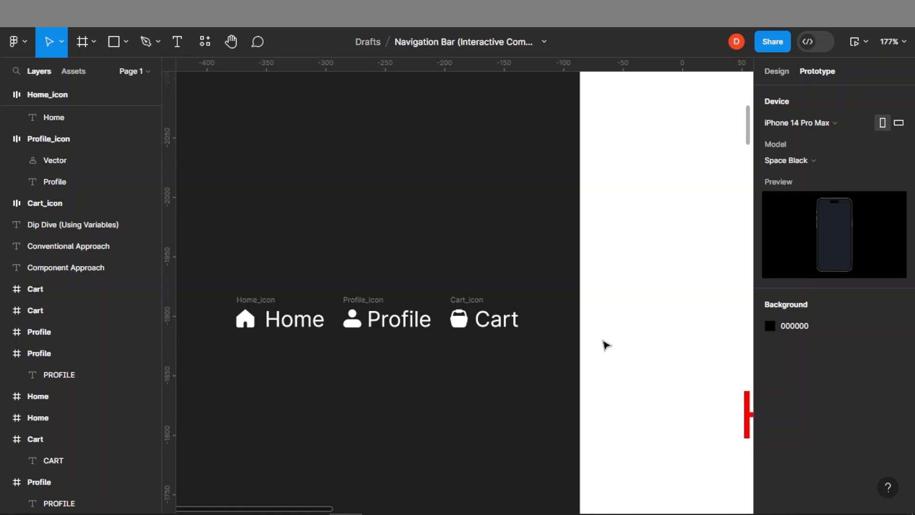
pyautogui.hotkey('shift', 'e')
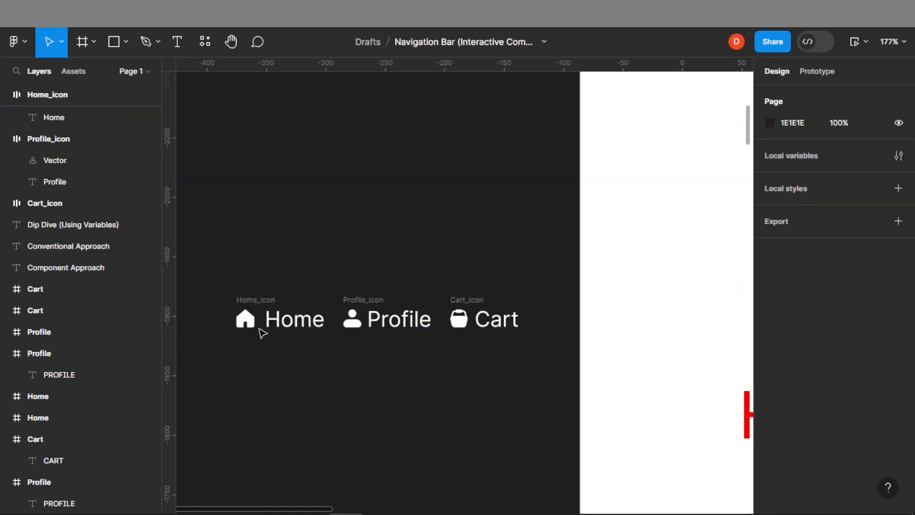
pyautogui.click(285, 325)
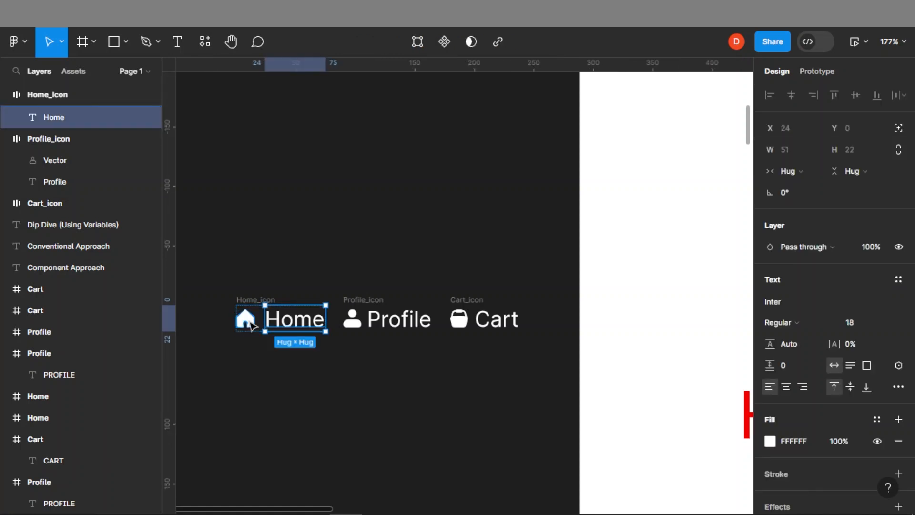
pyautogui.moveTo(302, 355); pyautogui.dragTo(243, 323)
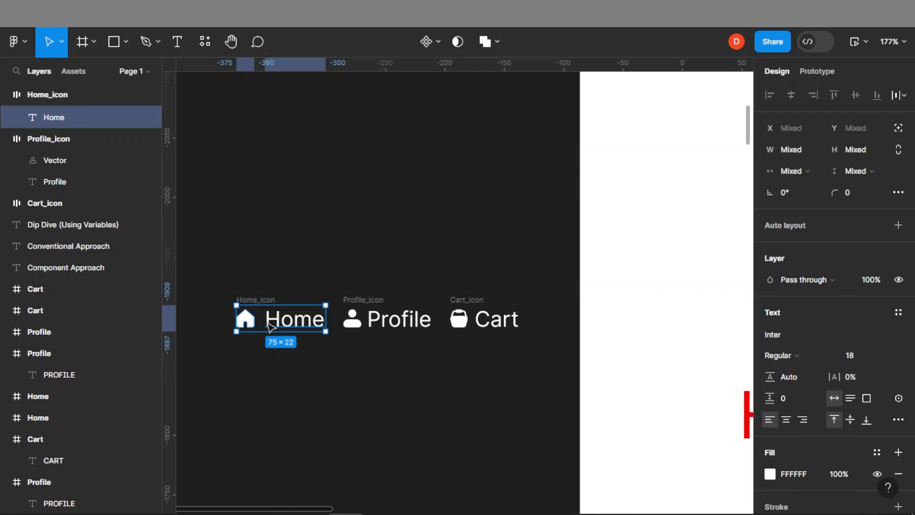
pyautogui.click(242, 279)
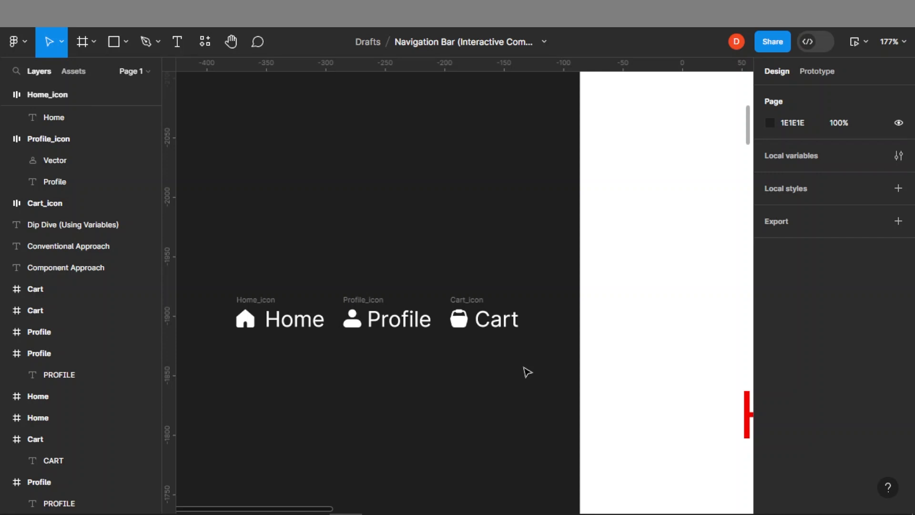
# Select the Home_icon, Profile_icon and Cart_icon items together and wrap them in an auto layout frame
pyautogui.moveTo(535, 368); pyautogui.dragTo(202, 263)
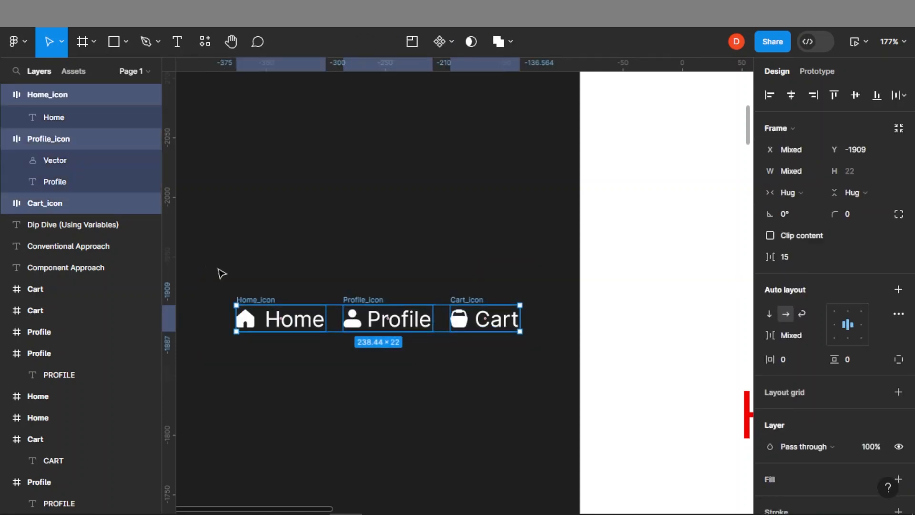
pyautogui.rightClick(300, 321)
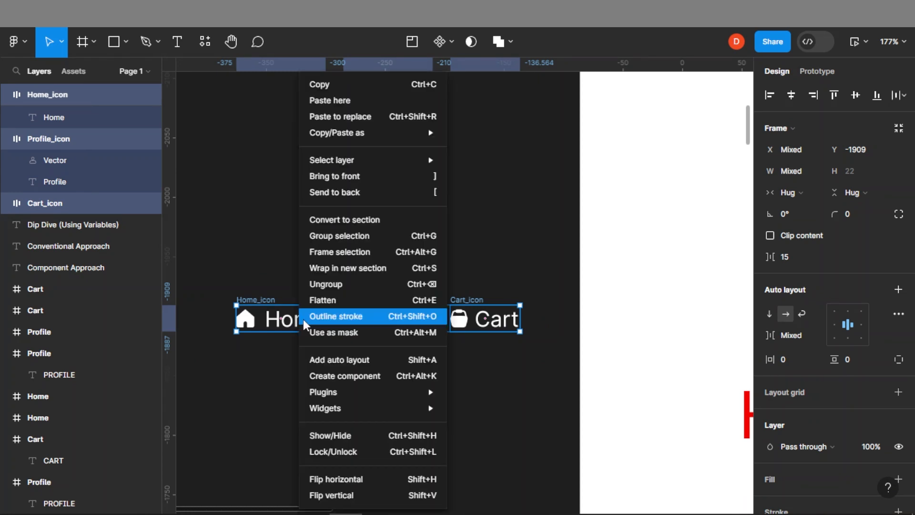
pyautogui.click(354, 360)
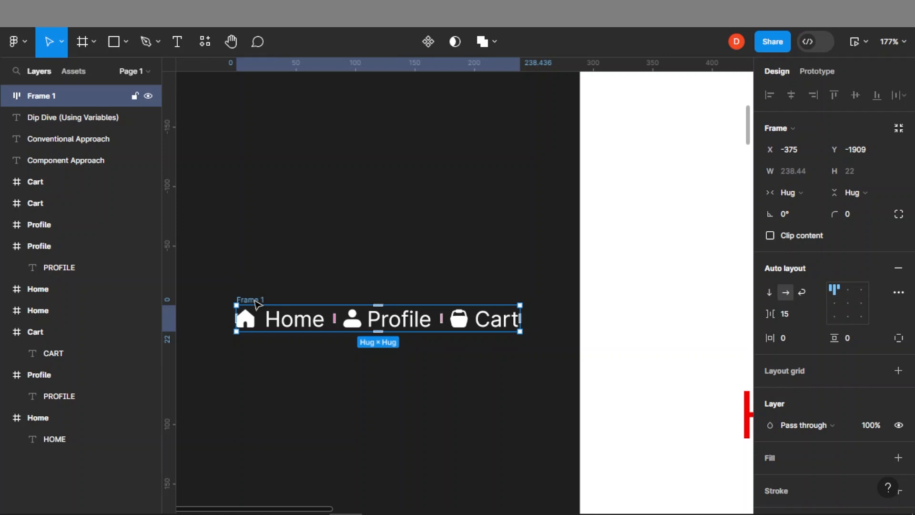
# Rename the new auto layout frame nav_bar
pyautogui.doubleClick(255, 300)
pyautogui.write('nav_bar')
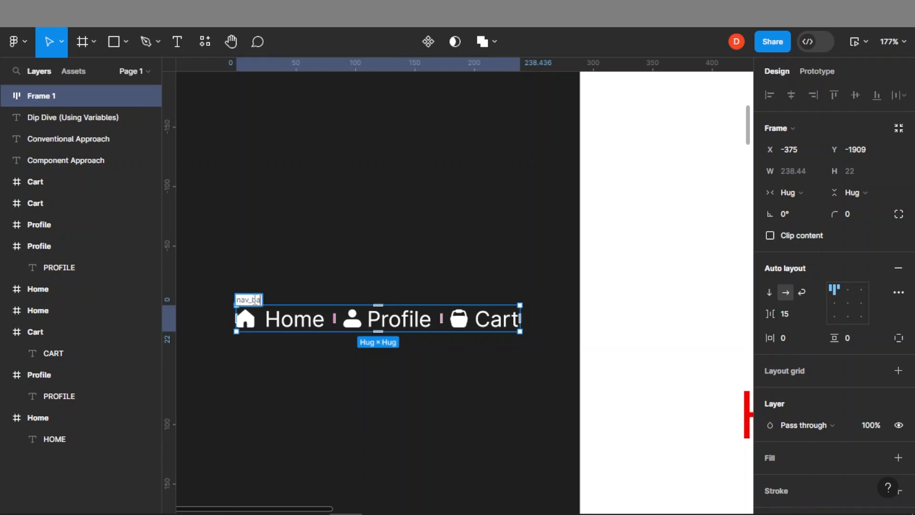
pyautogui.click(289, 252)
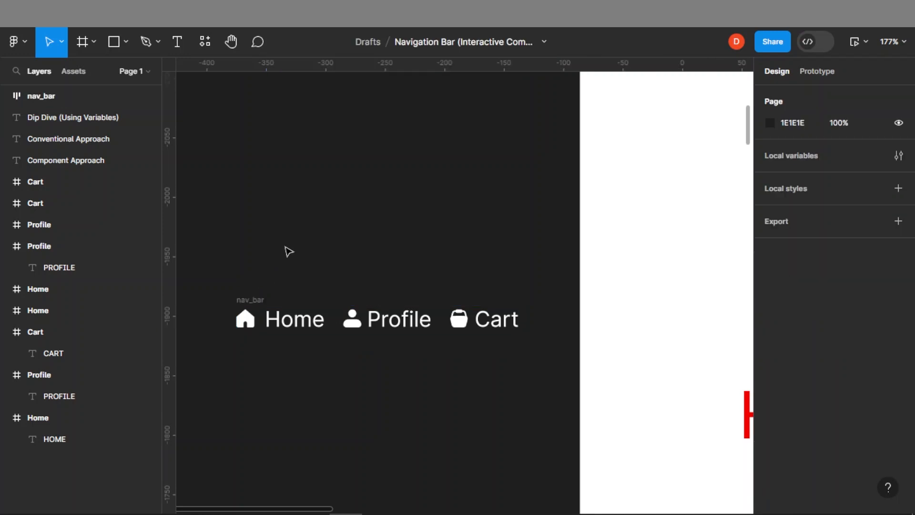
# Set the nav_bar's padding to 28 horizontally and 12 vertically
pyautogui.click(256, 301)
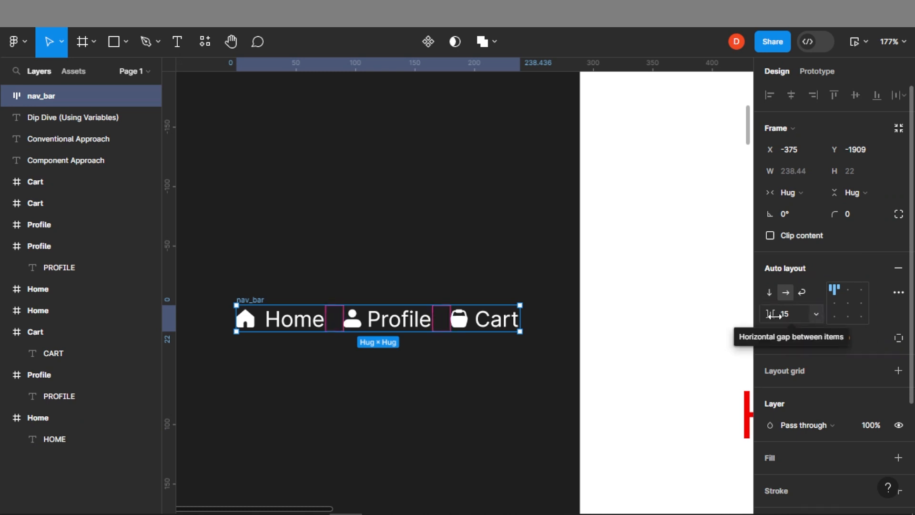
pyautogui.moveTo(768, 338); pyautogui.dragTo(847, 340)
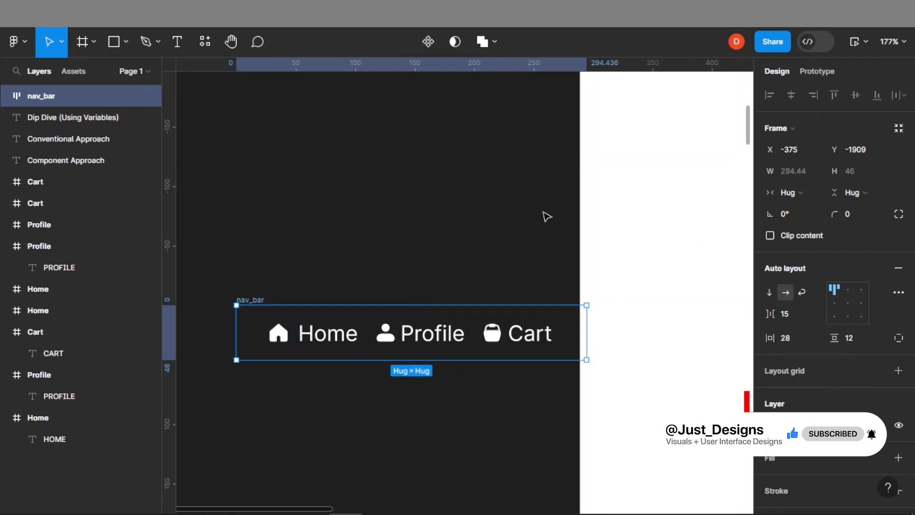
# Switch the nav_bar to fixed width and set its width to 430, matching the Home screen
pyautogui.scroll(-5, 405, 215)
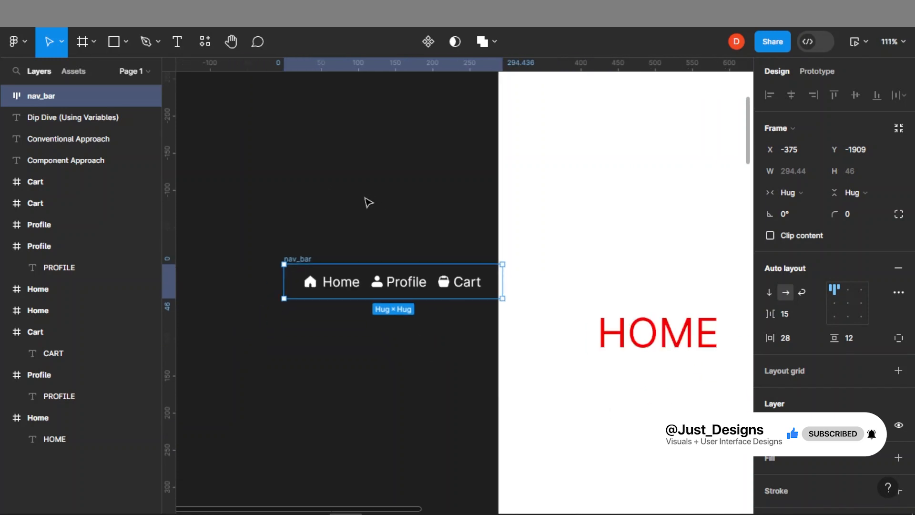
pyautogui.click(599, 225)
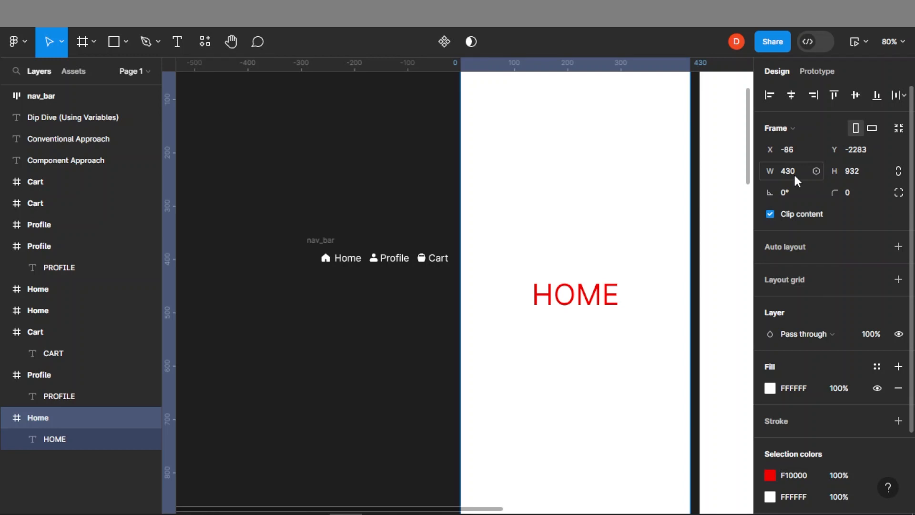
pyautogui.click(328, 245)
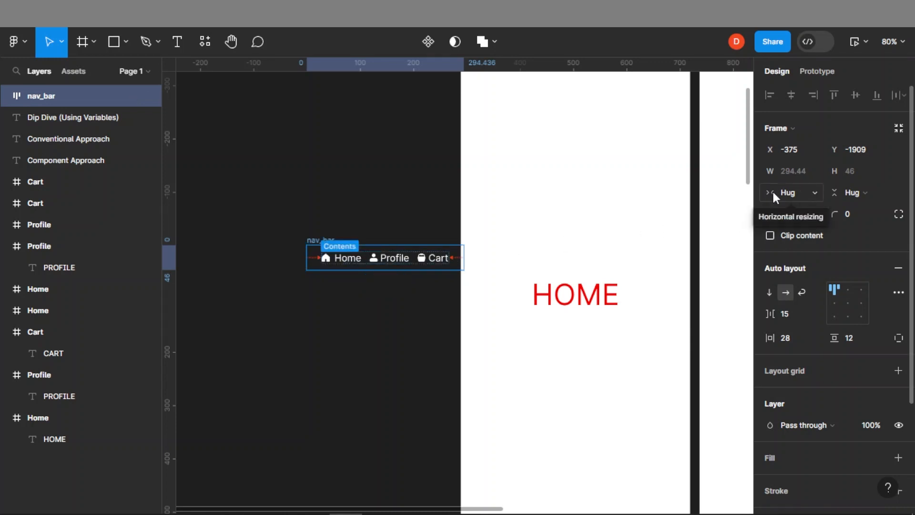
pyautogui.scroll(5, 409, 270)
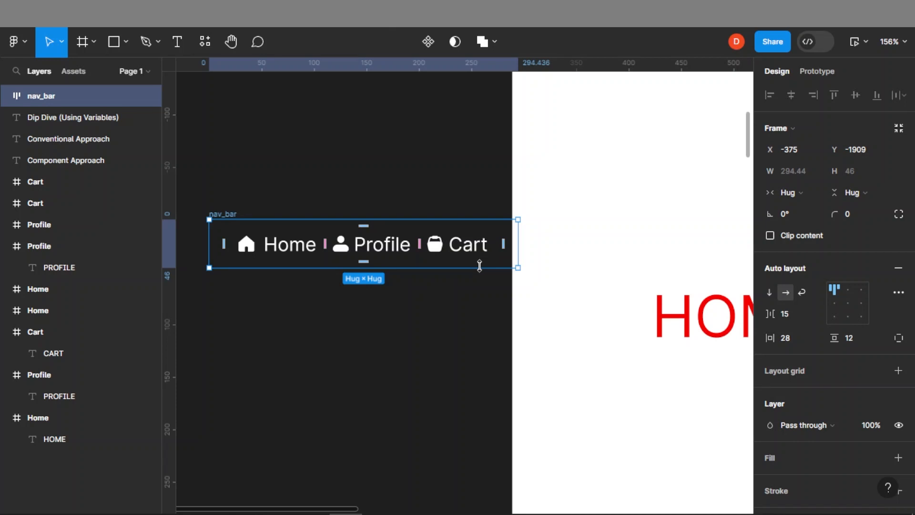
pyautogui.click(798, 194)
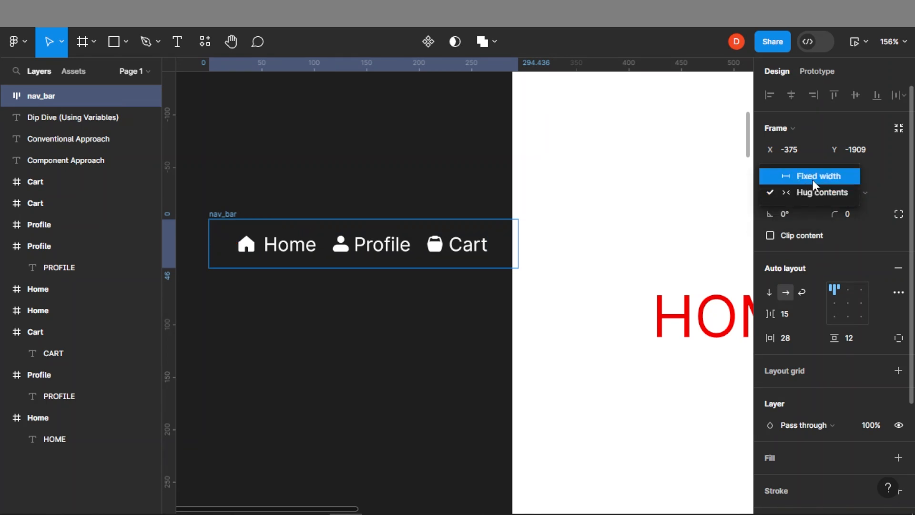
pyautogui.click(813, 178)
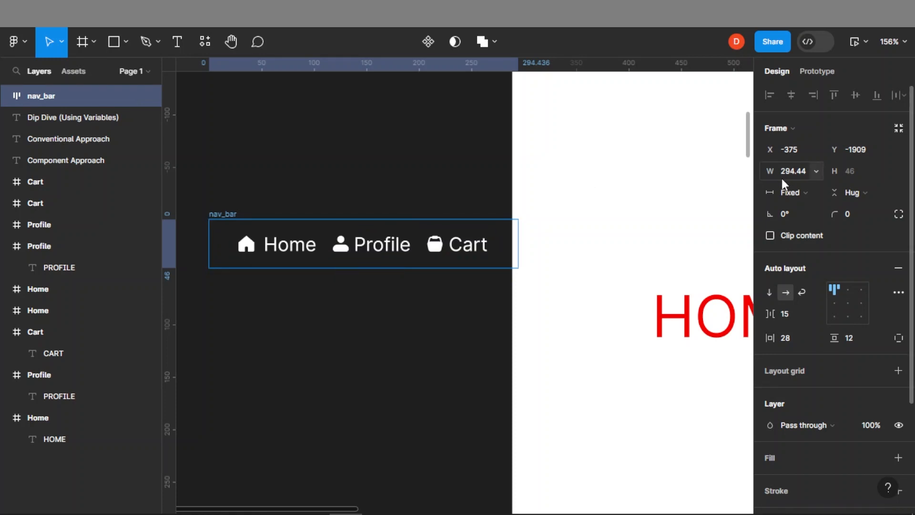
pyautogui.click(794, 173)
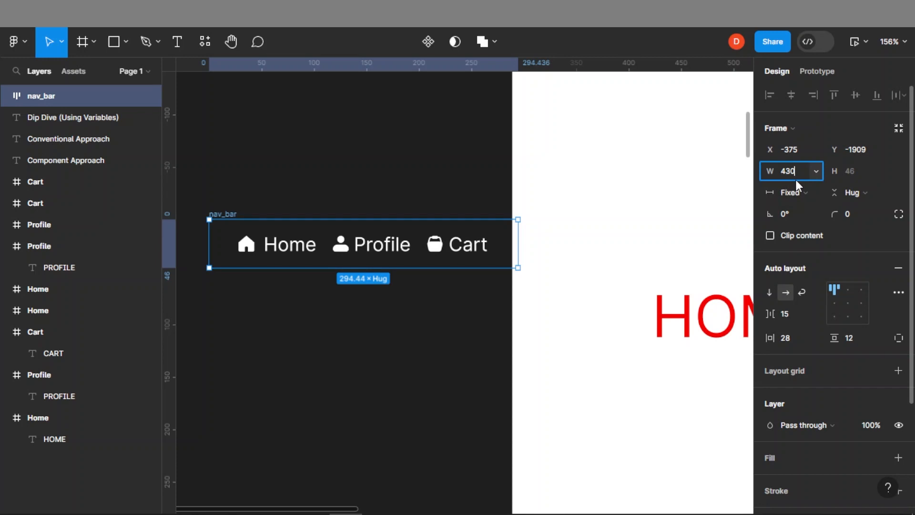
pyautogui.press('Return')
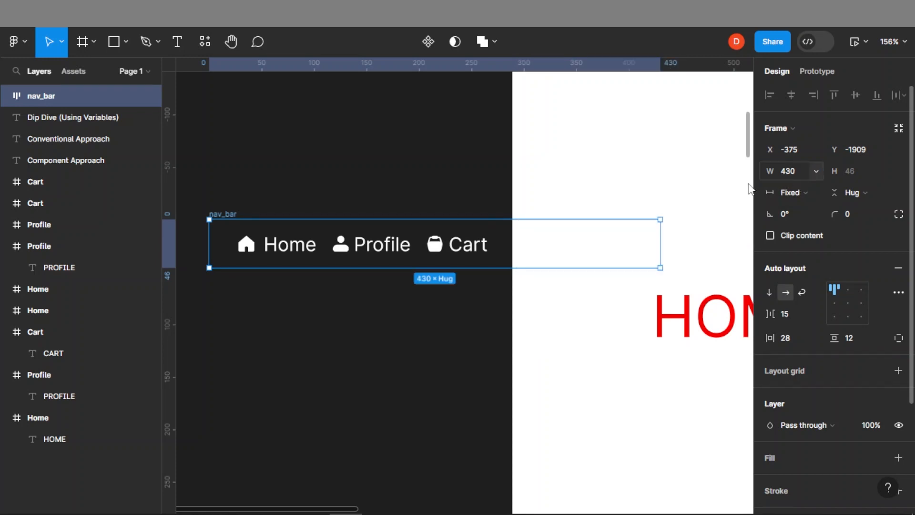
# Center the nav_bar's items horizontally and vertically within the frame
pyautogui.scroll(-3, 424, 253)
pyautogui.moveTo(318, 234); pyautogui.dragTo(234, 222)
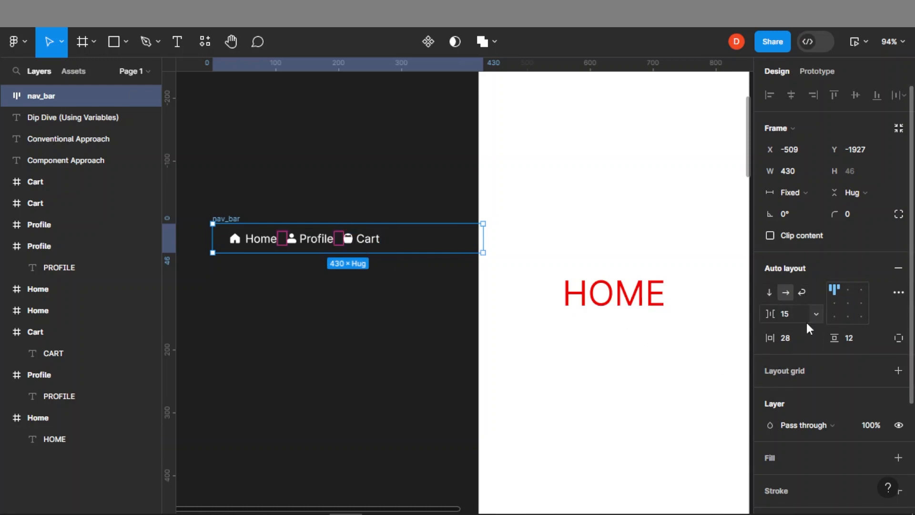
pyautogui.click(846, 302)
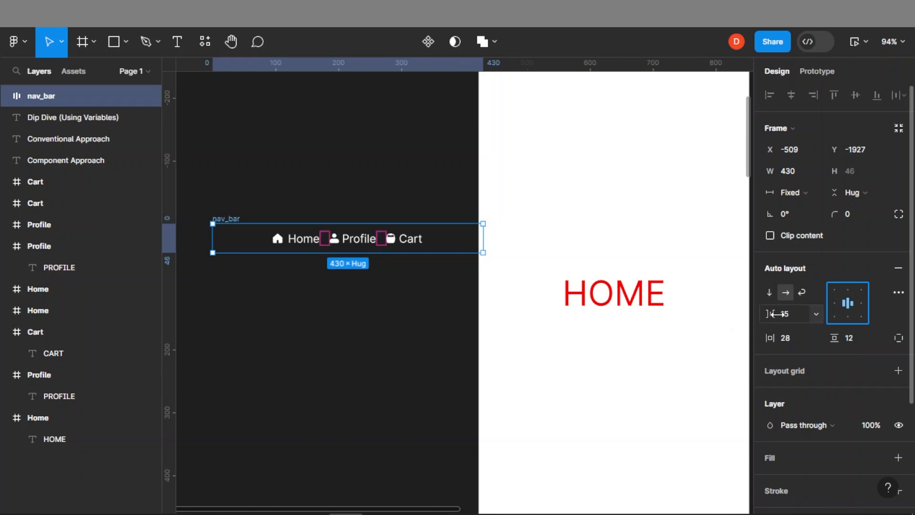
# Set the nav_bar's gap between items to 40 and its vertical padding to 16
pyautogui.moveTo(776, 313); pyautogui.dragTo(811, 316)
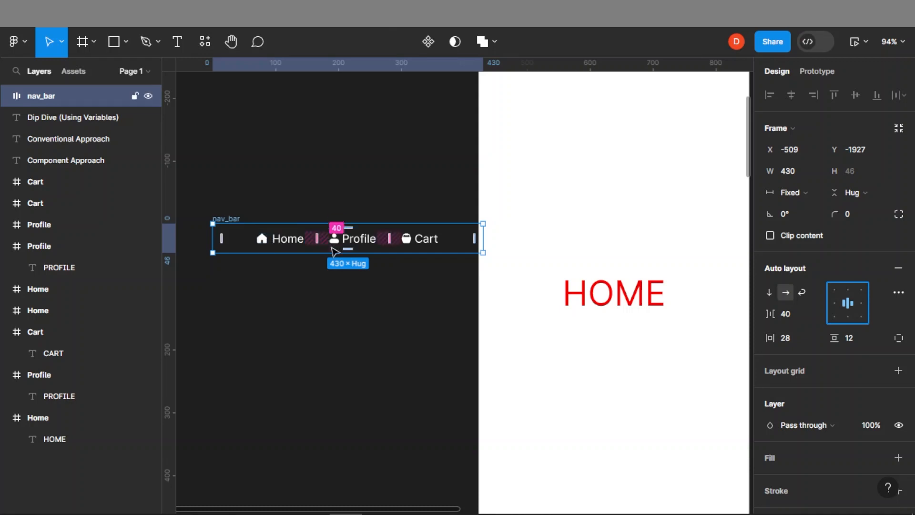
pyautogui.moveTo(833, 337); pyautogui.dragTo(841, 340)
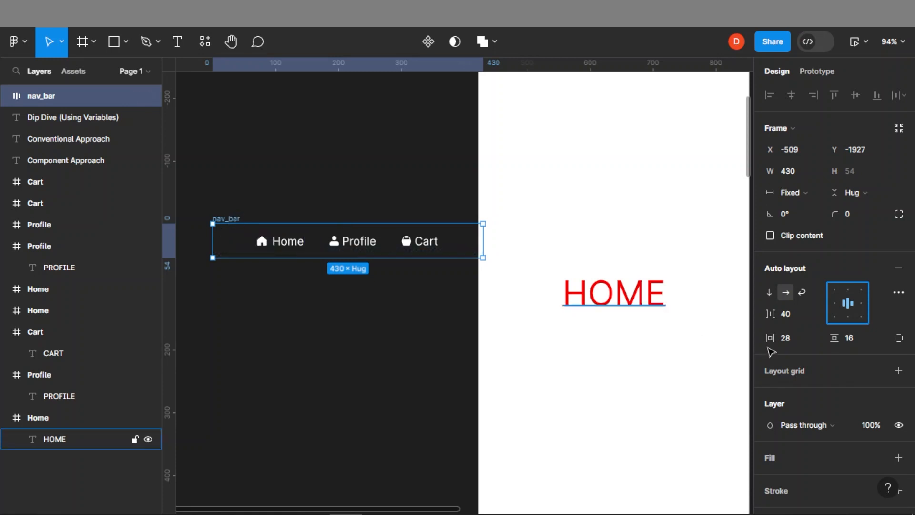
# Add a fill to the nav_bar and pick a dark green colour, 0C4F07
pyautogui.scroll(-2, 833, 363)
pyautogui.scroll(-3, 833, 364)
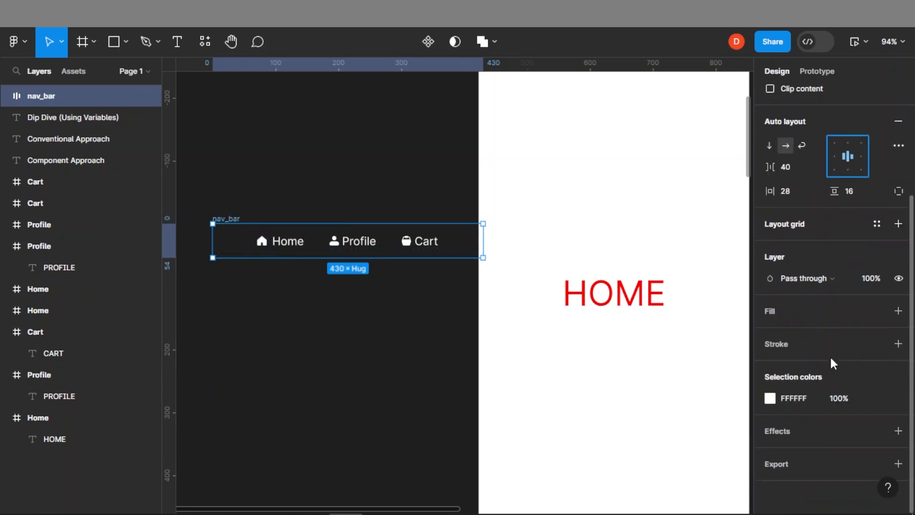
pyautogui.click(898, 311)
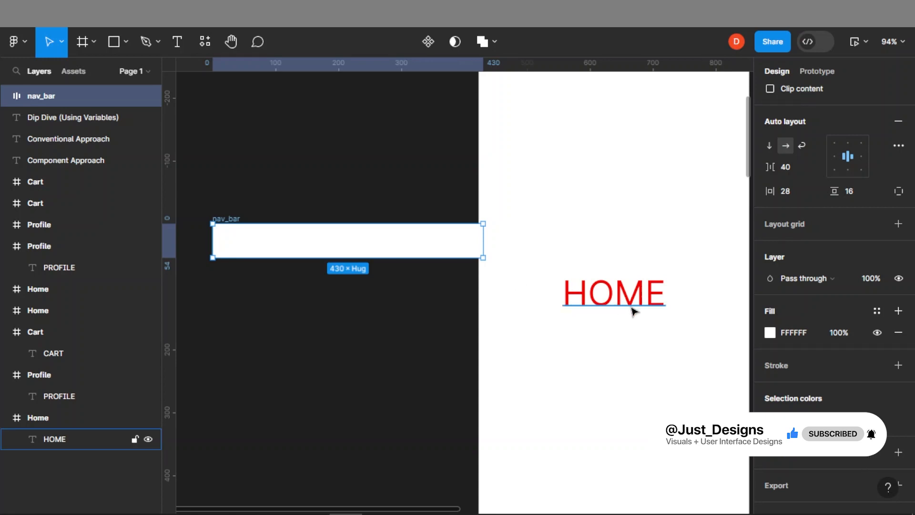
pyautogui.click(770, 332)
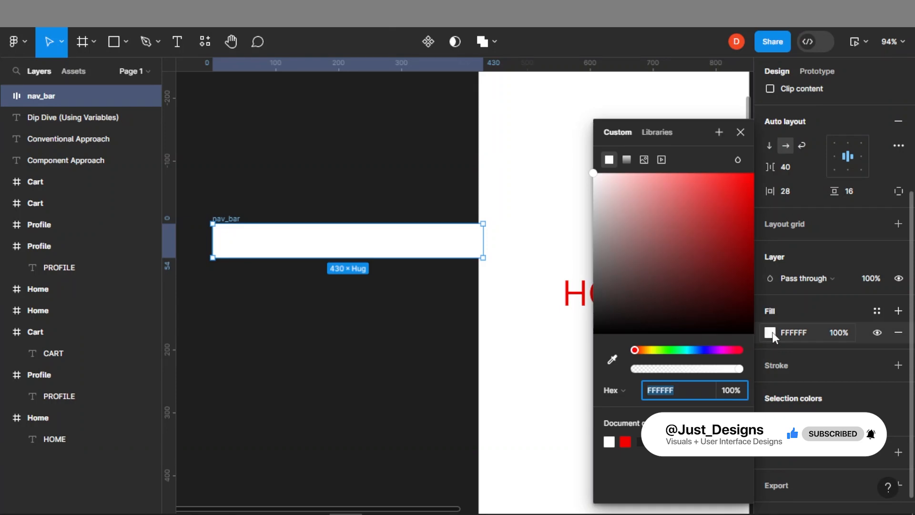
pyautogui.moveTo(663, 350); pyautogui.dragTo(669, 349)
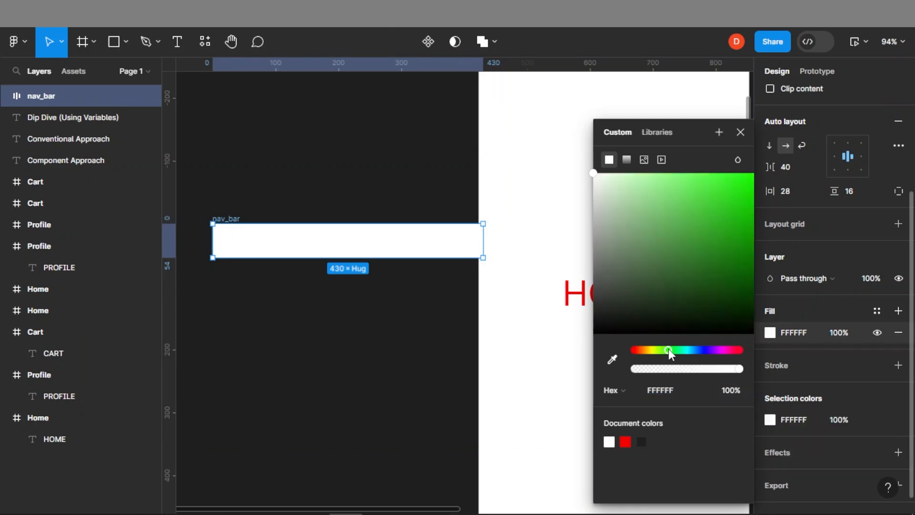
pyautogui.moveTo(740, 267); pyautogui.dragTo(735, 288)
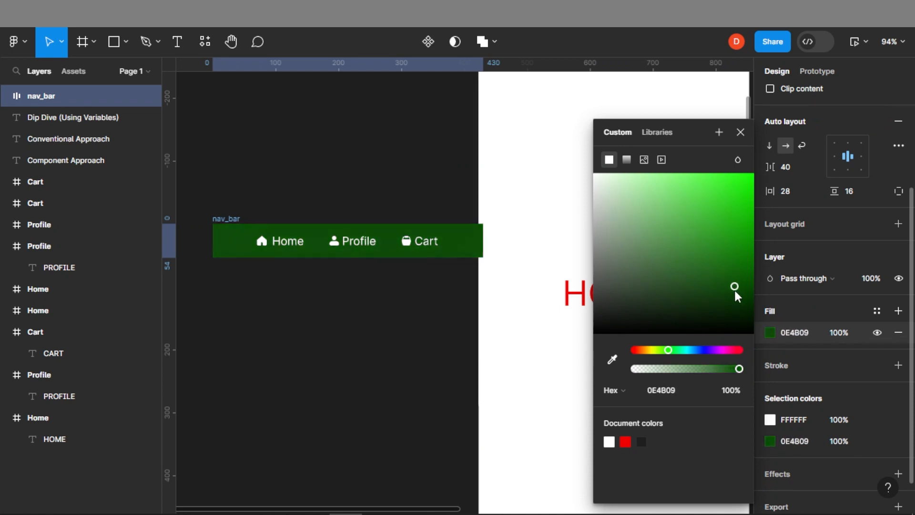
pyautogui.moveTo(734, 286); pyautogui.dragTo(740, 288)
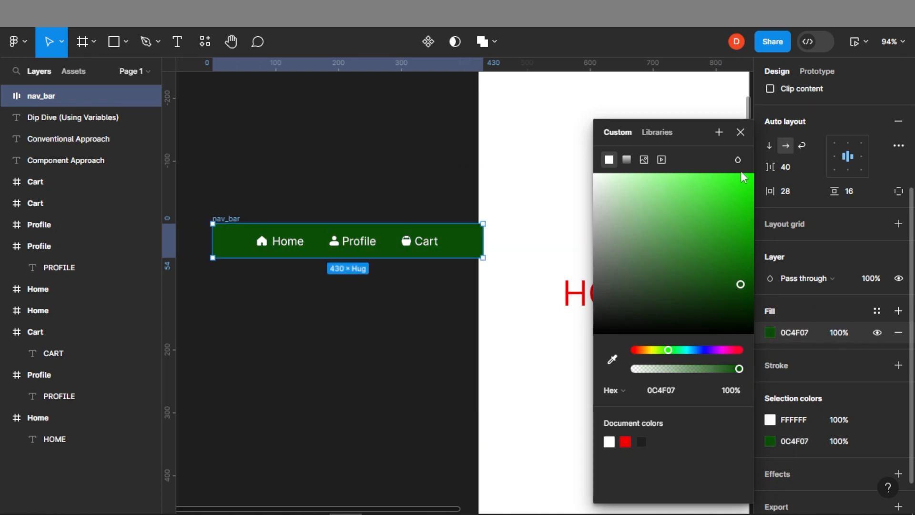
pyautogui.click(740, 132)
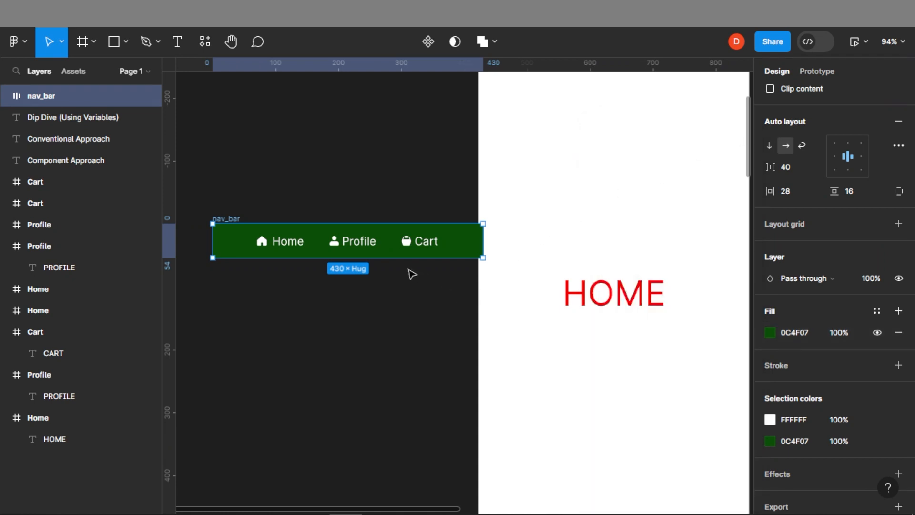
# Move the nav_bar into the Home screen frame
pyautogui.scroll(-1, 410, 272)
pyautogui.scroll(-3, 384, 271)
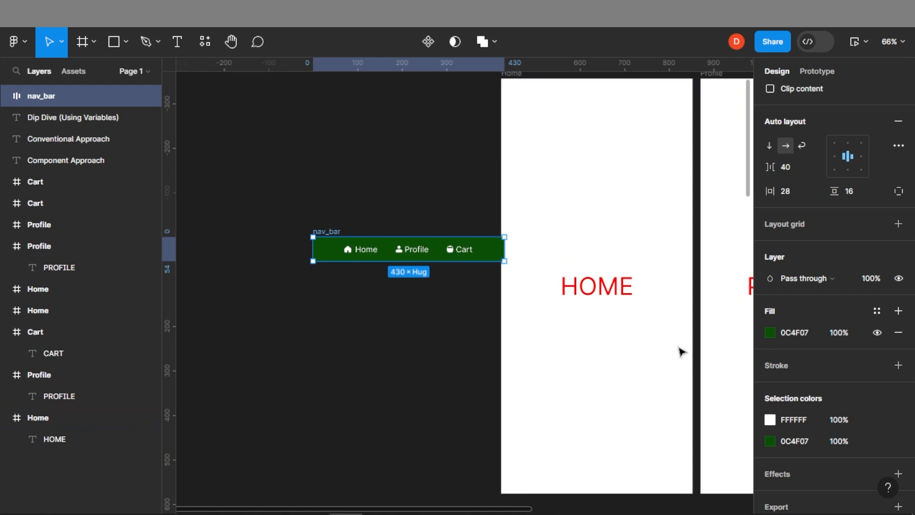
pyautogui.moveTo(688, 347); pyautogui.dragTo(568, 304)
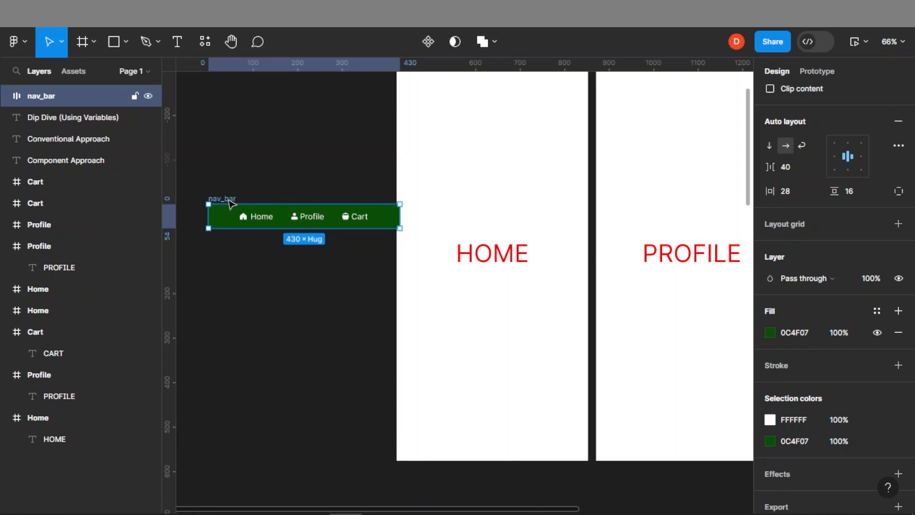
pyautogui.moveTo(230, 204); pyautogui.dragTo(417, 282)
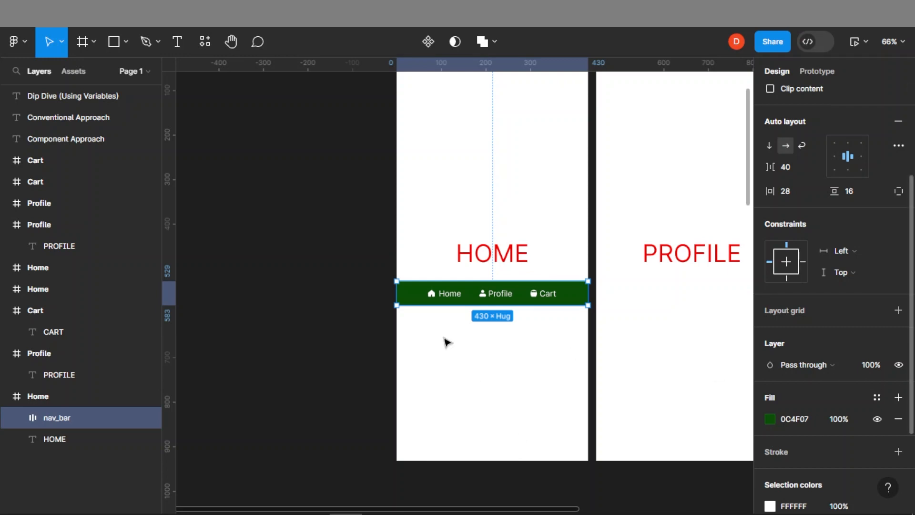
# Align the nav_bar to the horizontal centre and bottom of the Home screen frame
pyautogui.scroll(5, 859, 259)
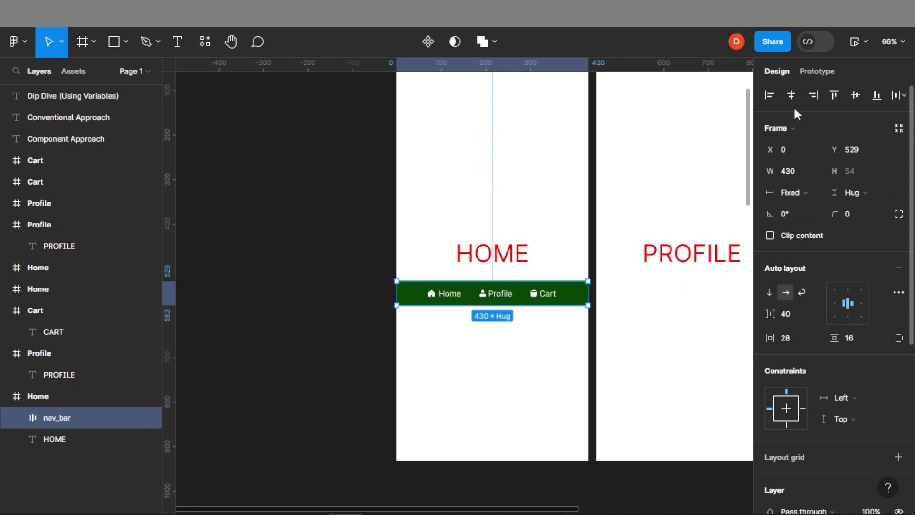
pyautogui.click(794, 96)
pyautogui.click(877, 97)
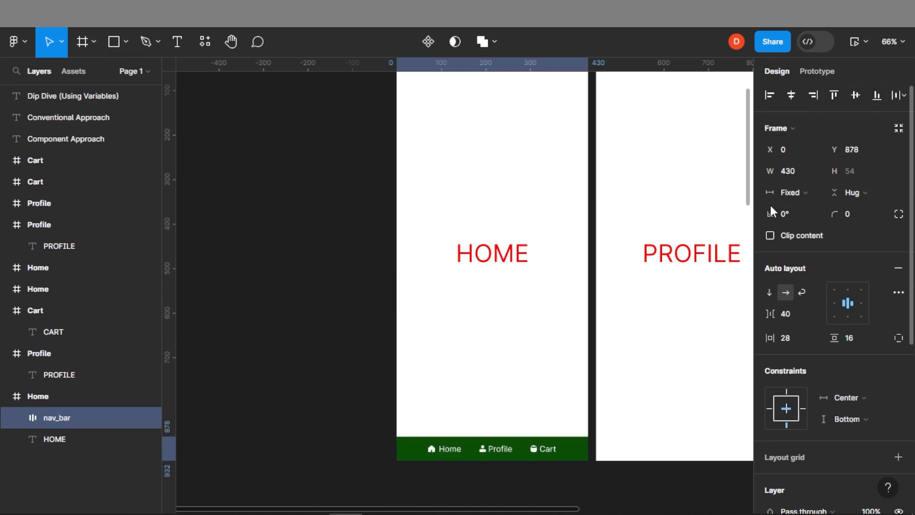
# Paste a copy of the nav_bar into the Profile screen frame
pyautogui.moveTo(692, 367); pyautogui.dragTo(460, 350)
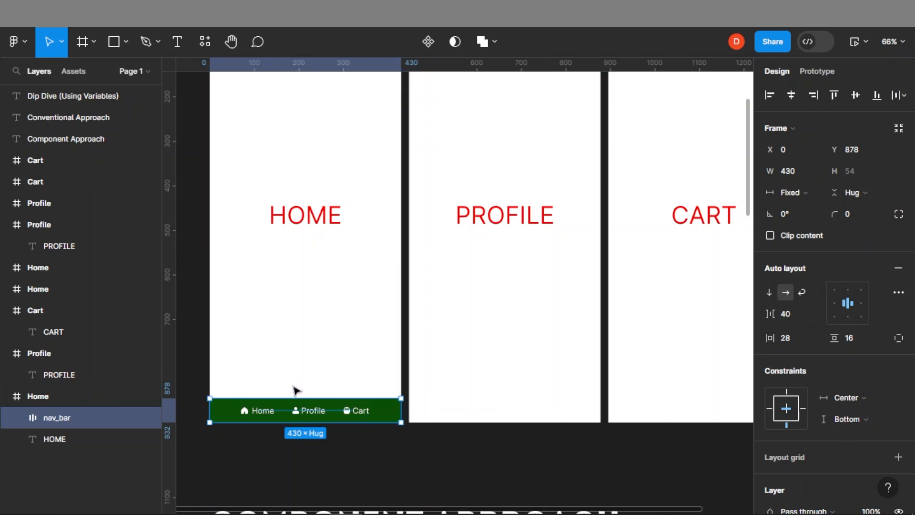
pyautogui.click(504, 345)
pyautogui.click(505, 343)
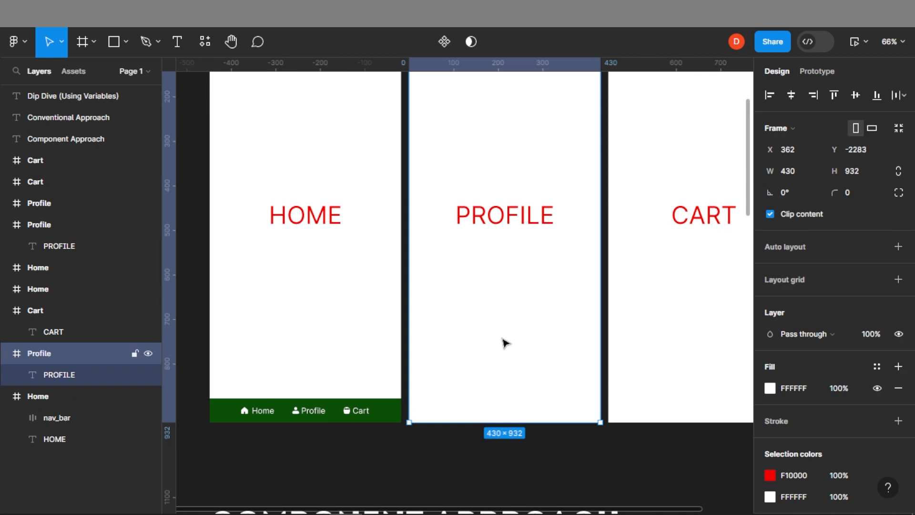
pyautogui.hotkey('ctrl', 'v')
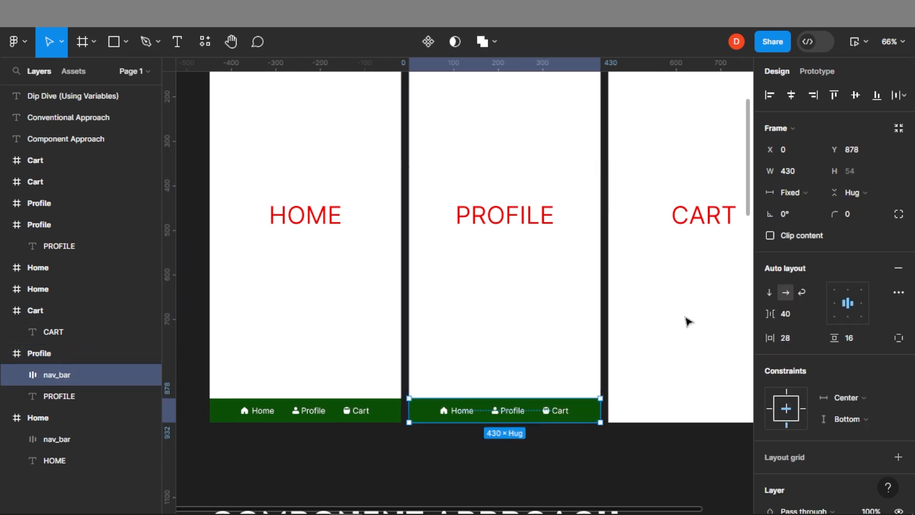
# Paste a copy of the nav_bar into the Cart screen frame
pyautogui.hscroll(5, 685, 322)
pyautogui.click(586, 326)
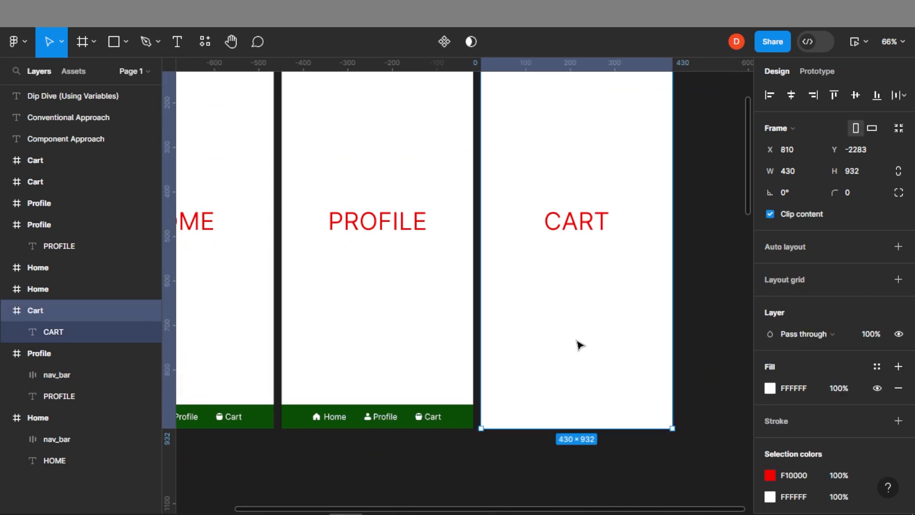
pyautogui.hotkey('ctrl', 'v')
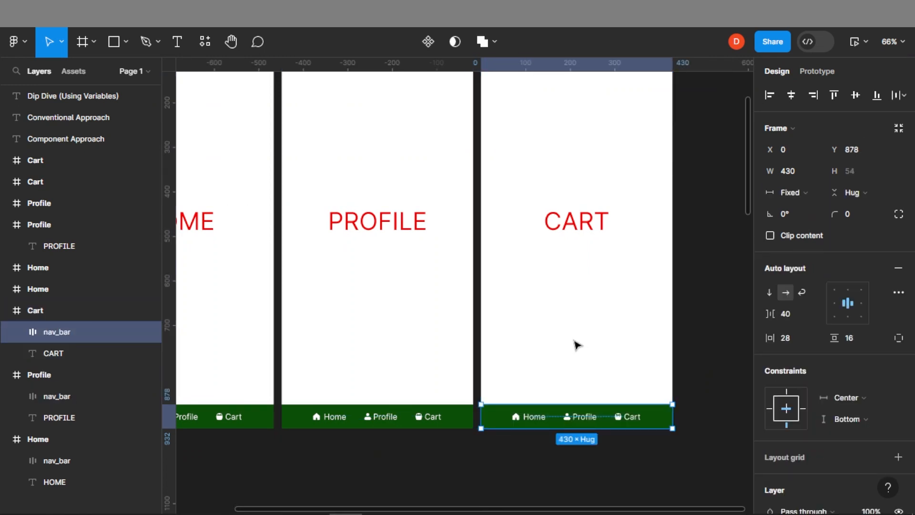
# In prototype mode, link the Home screen's Profile nav item to navigate to the Profile frame on tap
pyautogui.scroll(-3, 490, 268)
pyautogui.scroll(4, 394, 215)
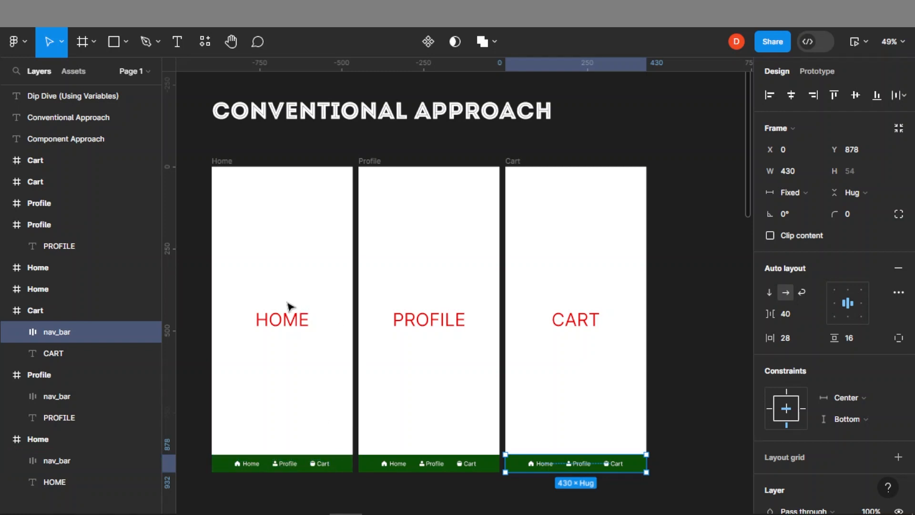
pyautogui.click(828, 73)
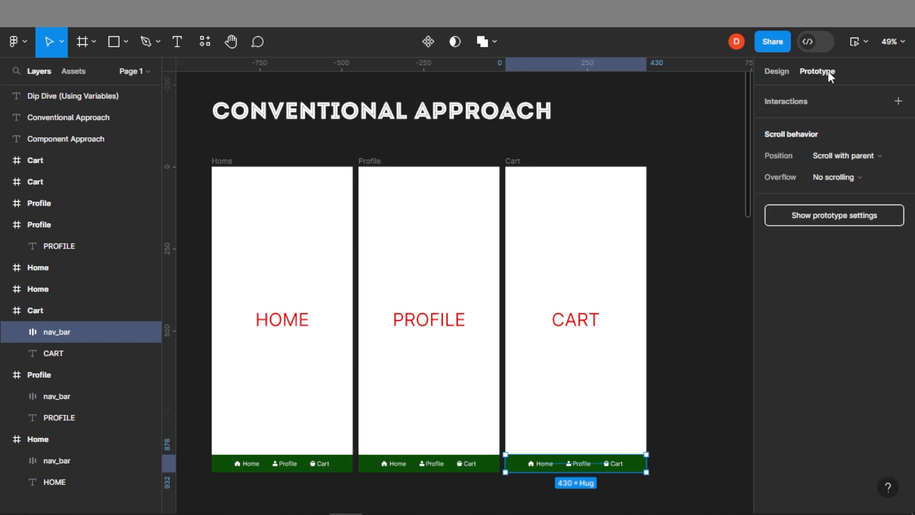
pyautogui.click(256, 467)
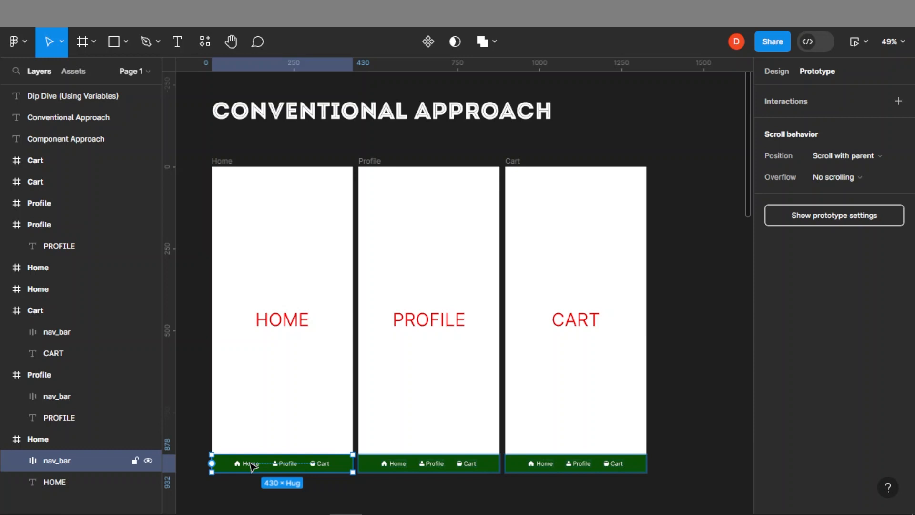
pyautogui.doubleClick(251, 466)
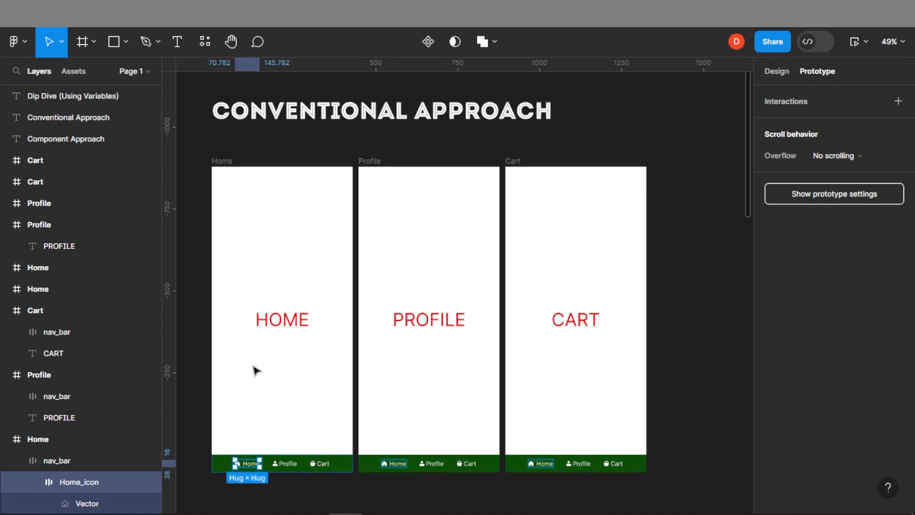
pyautogui.click(285, 463)
pyautogui.moveTo(297, 463); pyautogui.dragTo(371, 338)
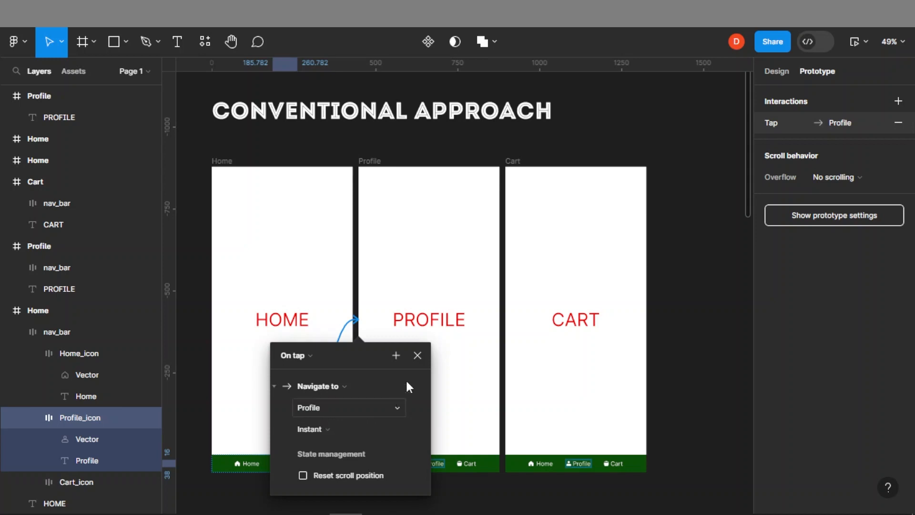
pyautogui.click(417, 355)
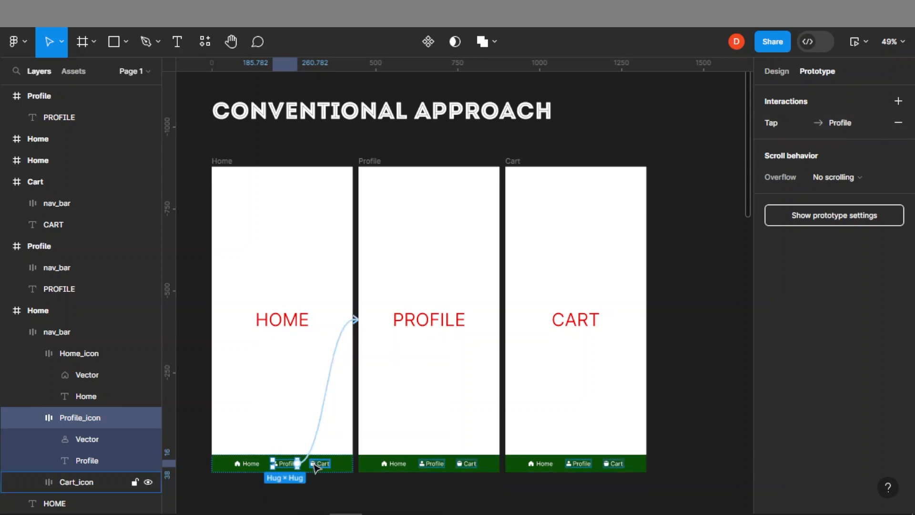
# Link the Home screen's Cart nav item to navigate to the Cart frame on tap
pyautogui.click(318, 462)
pyautogui.moveTo(419, 367); pyautogui.dragTo(517, 329)
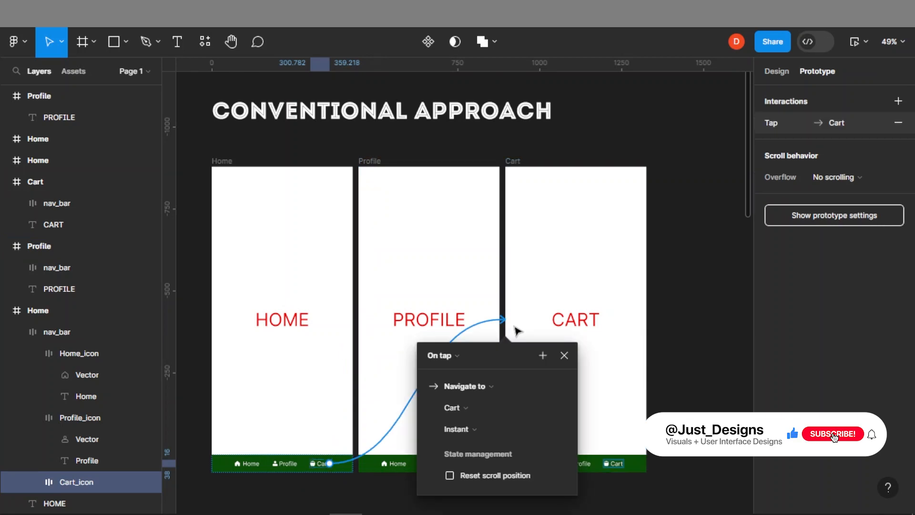
pyautogui.click(568, 357)
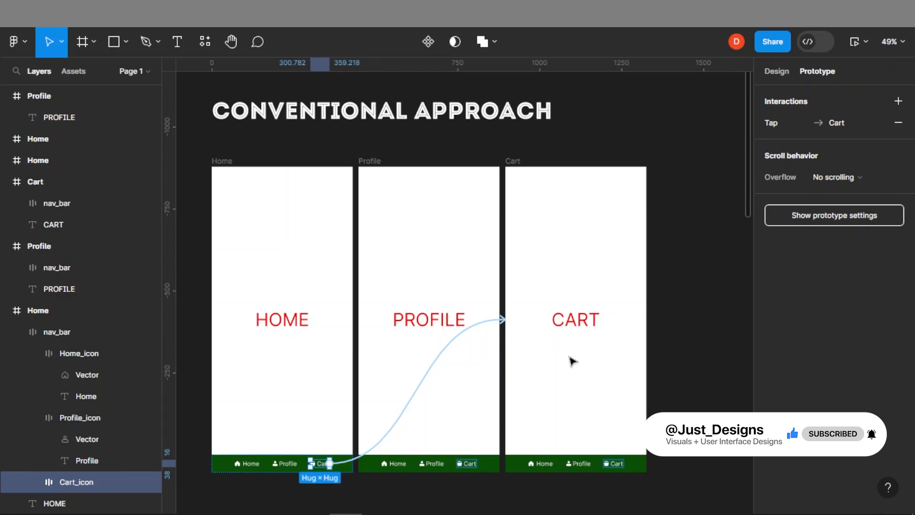
# Link the Profile screen's Home nav item to navigate to the Home frame on tap
pyautogui.click(396, 464)
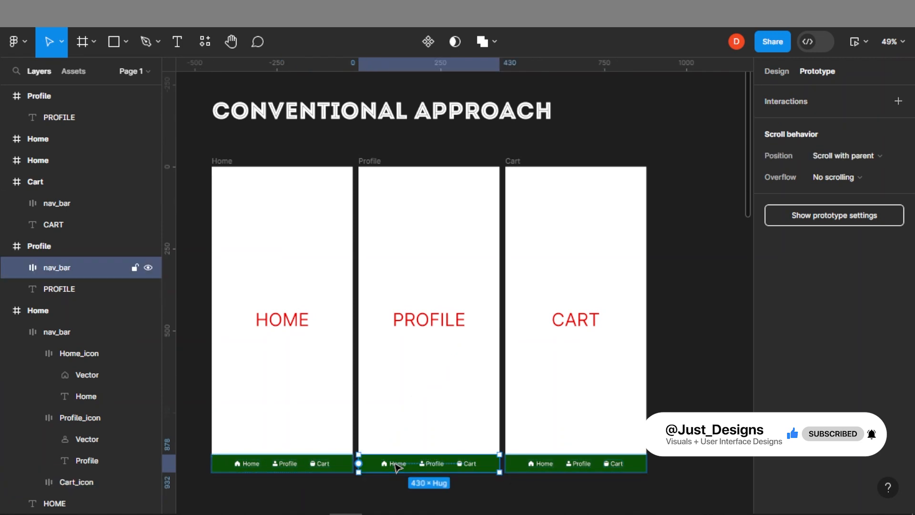
pyautogui.click(398, 465)
pyautogui.moveTo(393, 460); pyautogui.dragTo(352, 312)
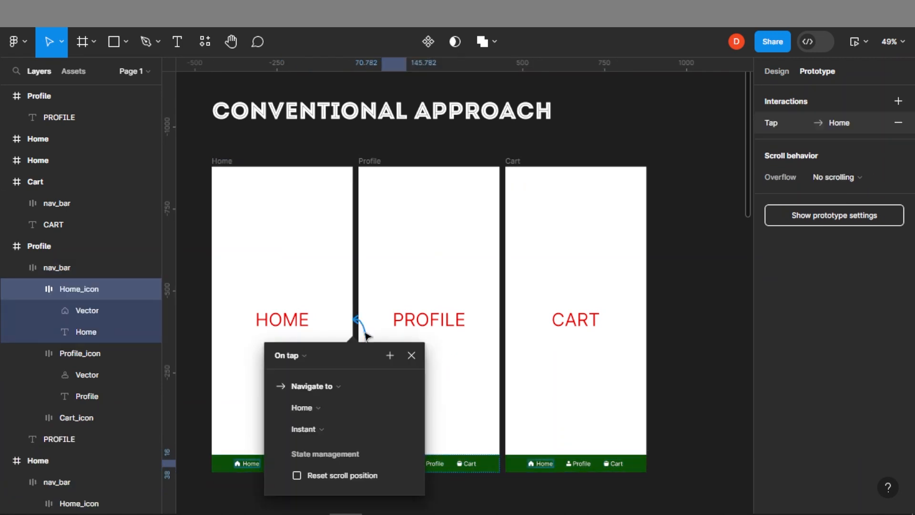
pyautogui.click(410, 354)
# Link the Profile screen's Cart nav item to navigate to the Cart frame on tap
pyautogui.click(432, 463)
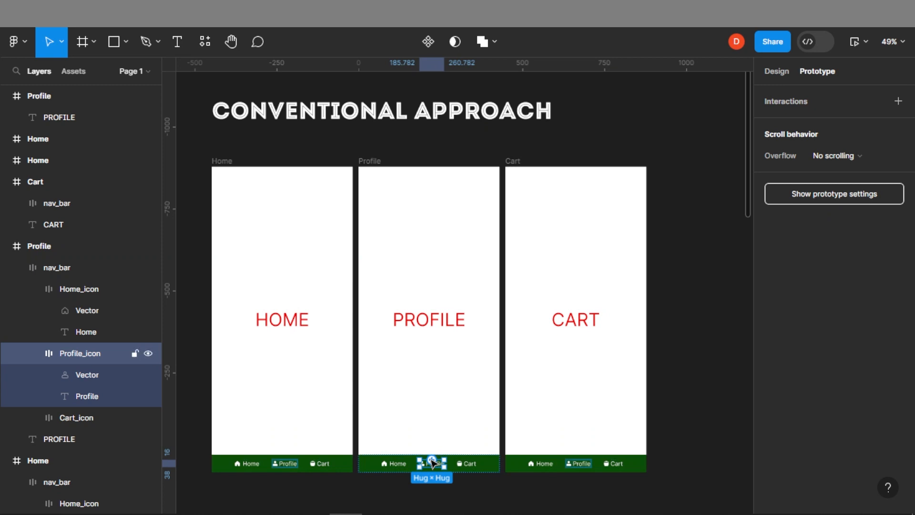
pyautogui.moveTo(443, 461); pyautogui.dragTo(496, 318)
pyautogui.click(467, 464)
pyautogui.moveTo(466, 461); pyautogui.dragTo(518, 309)
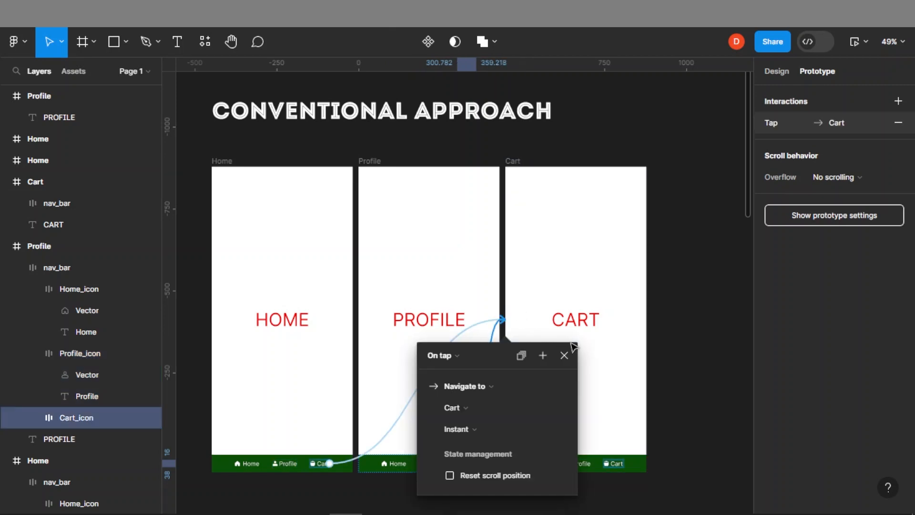
pyautogui.click(564, 356)
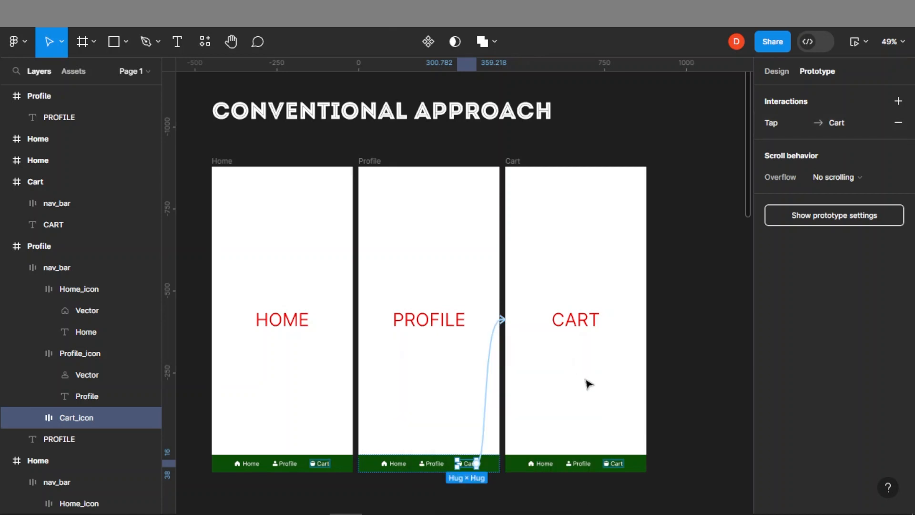
# Link the Cart screen's Home and Profile nav items to the Home and Profile frames on tap
pyautogui.click(584, 379)
pyautogui.click(578, 381)
pyautogui.doubleClick(539, 464)
pyautogui.moveTo(540, 460); pyautogui.dragTo(341, 296)
pyautogui.click(582, 463)
pyautogui.moveTo(579, 461); pyautogui.dragTo(496, 303)
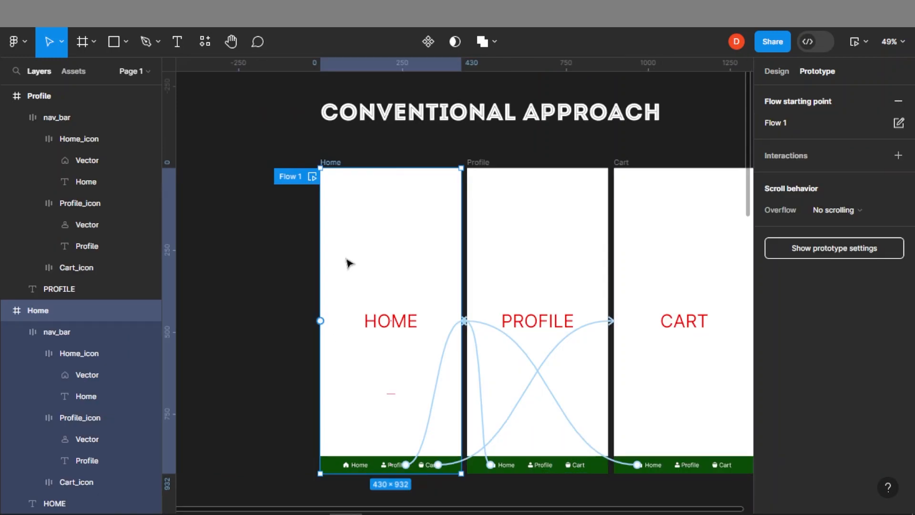
# Preview the prototype and test tapping the Home, Profile and Cart nav items, then close the preview
pyautogui.click(865, 40)
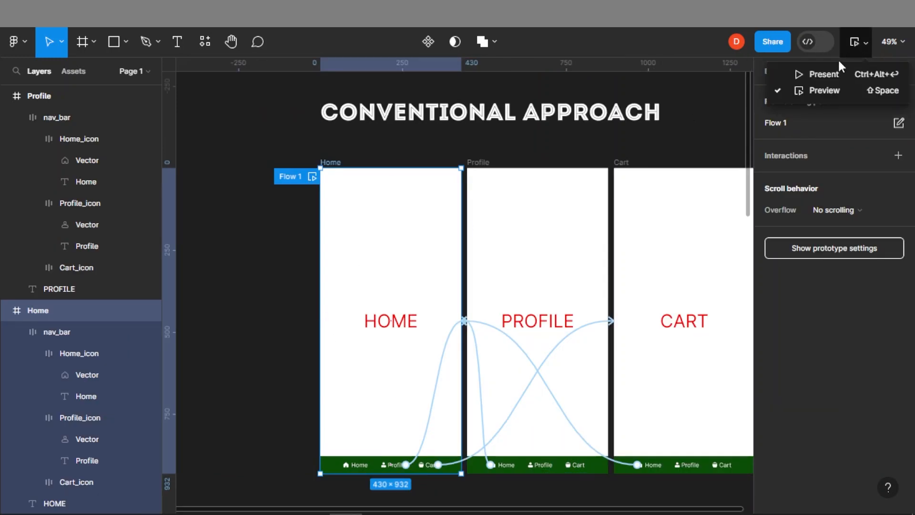
pyautogui.click(807, 90)
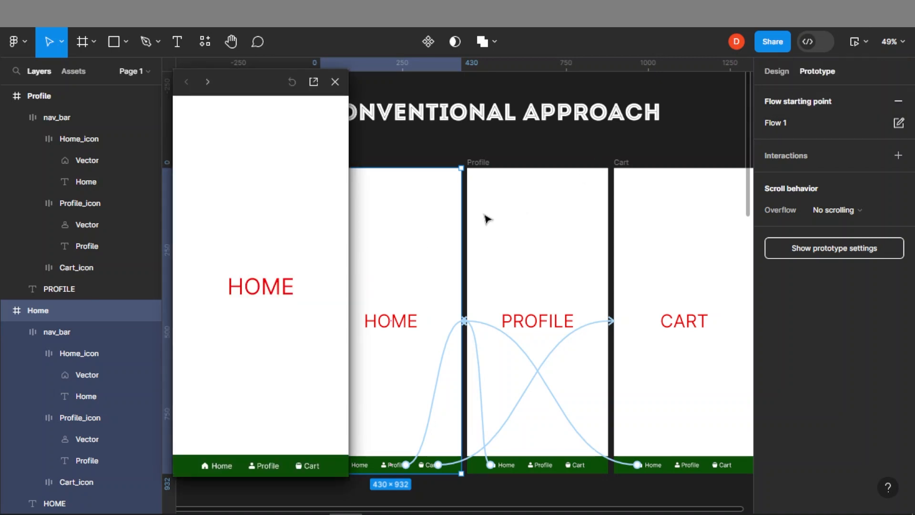
pyautogui.click(217, 462)
pyautogui.click(218, 464)
pyautogui.click(262, 466)
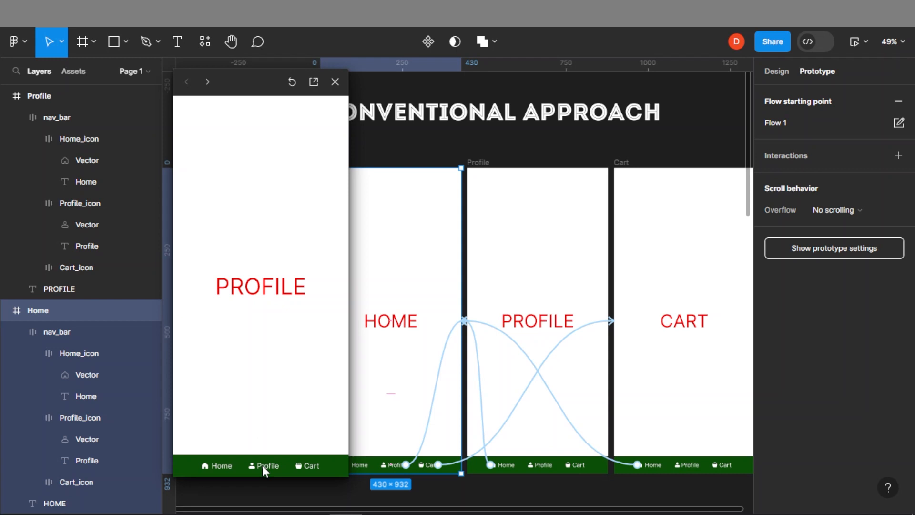
pyautogui.click(312, 468)
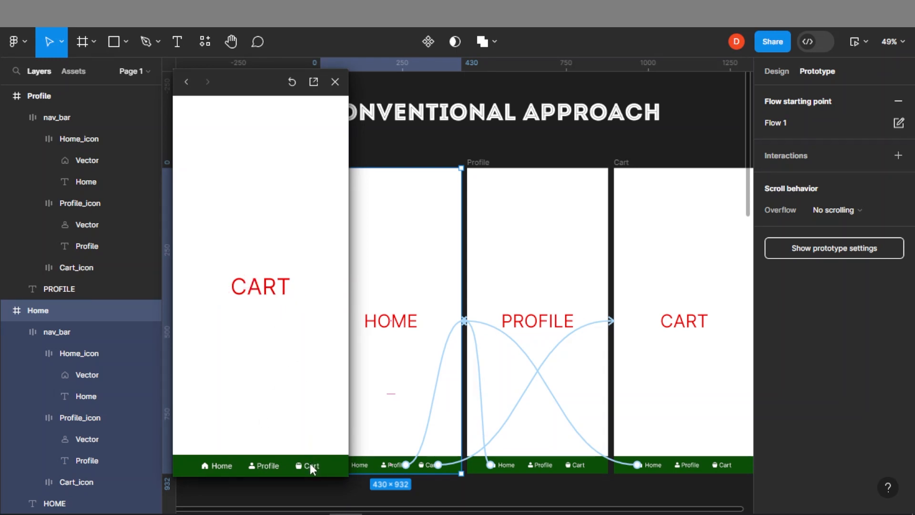
pyautogui.click(262, 466)
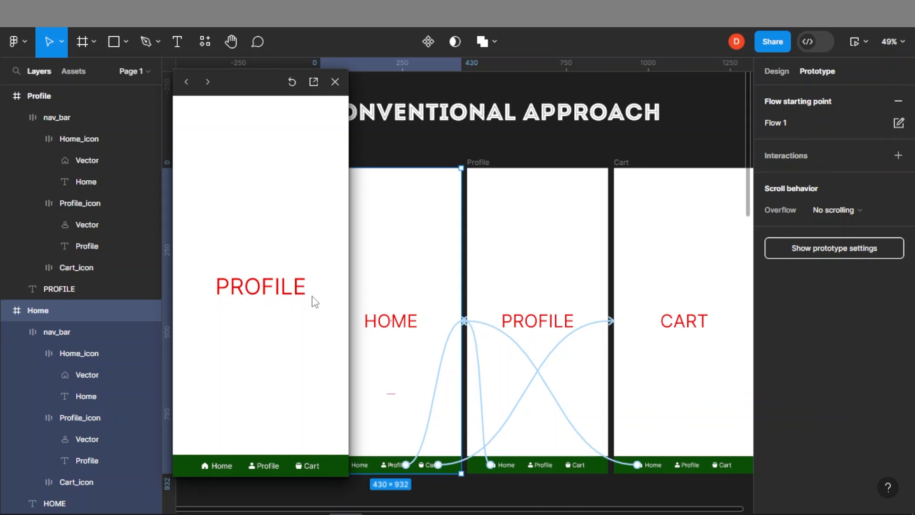
pyautogui.click(335, 82)
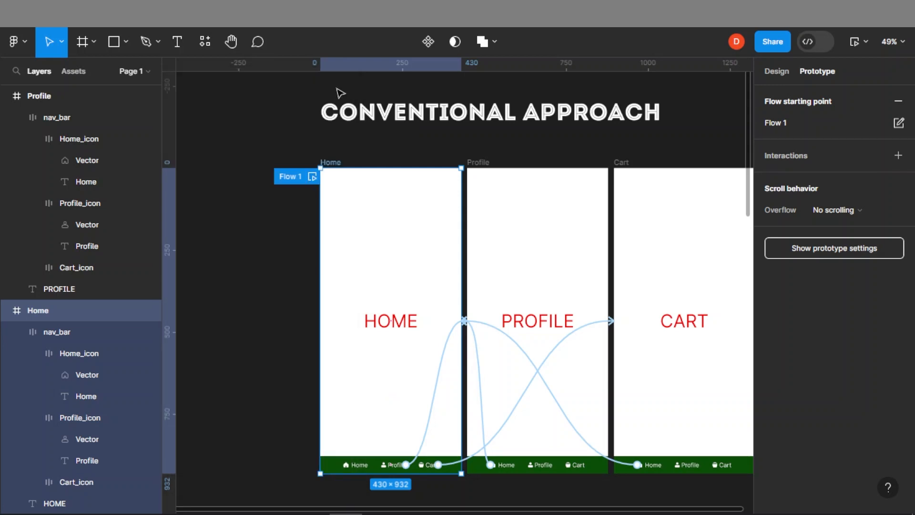
# Remove all prototype interactions from the canvas
pyautogui.scroll(-3, 399, 269)
pyautogui.scroll(-5, 395, 280)
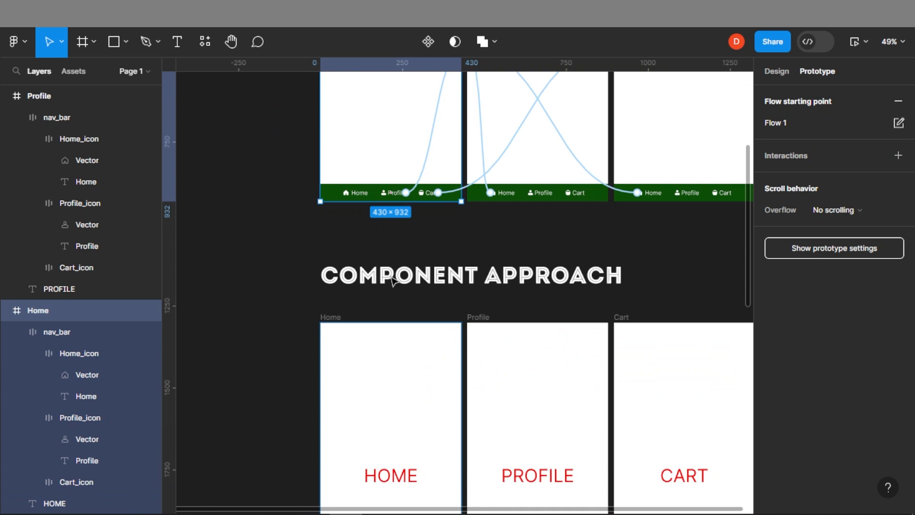
pyautogui.scroll(5, 391, 281)
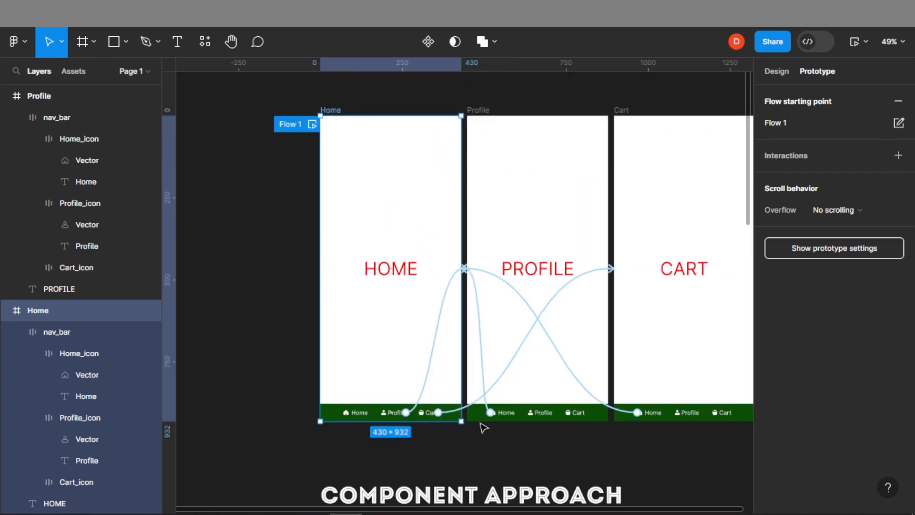
pyautogui.rightClick(475, 438)
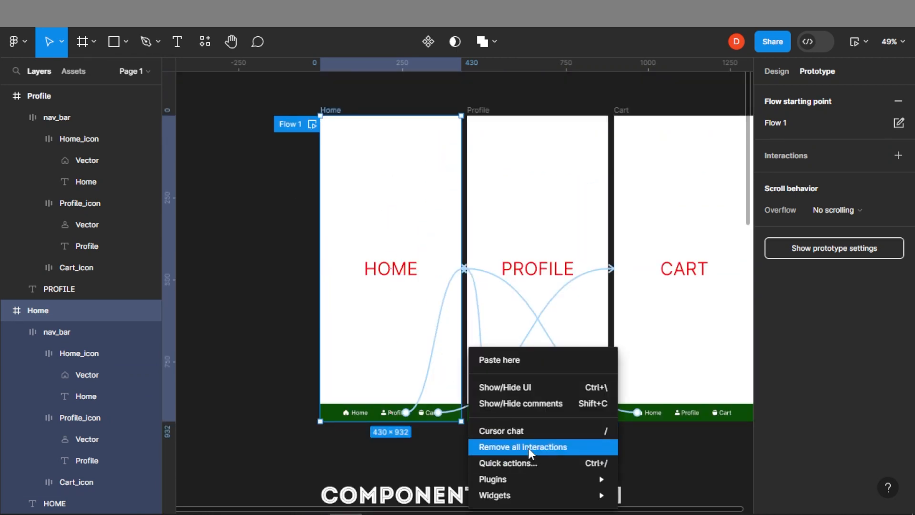
pyautogui.click(528, 447)
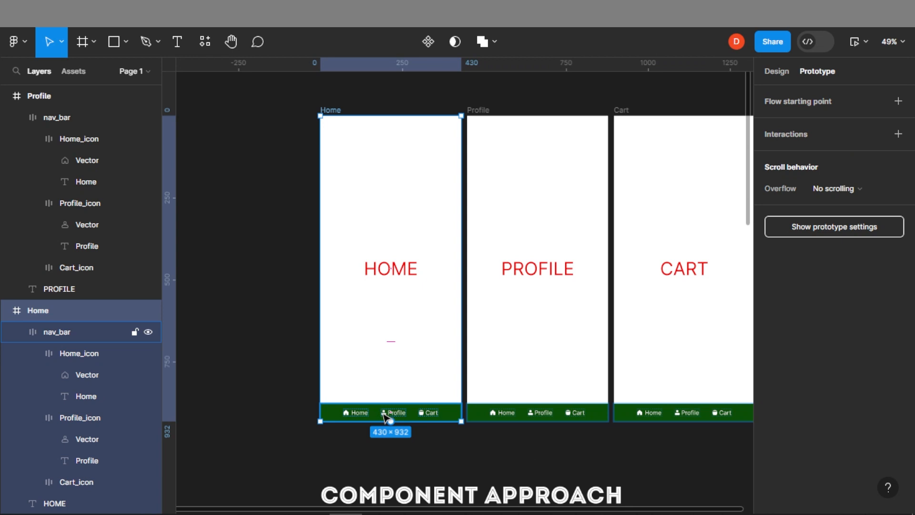
# Place a copy of the nav bar beside the Component Approach frames and convert it into a component
pyautogui.scroll(-2, 387, 416)
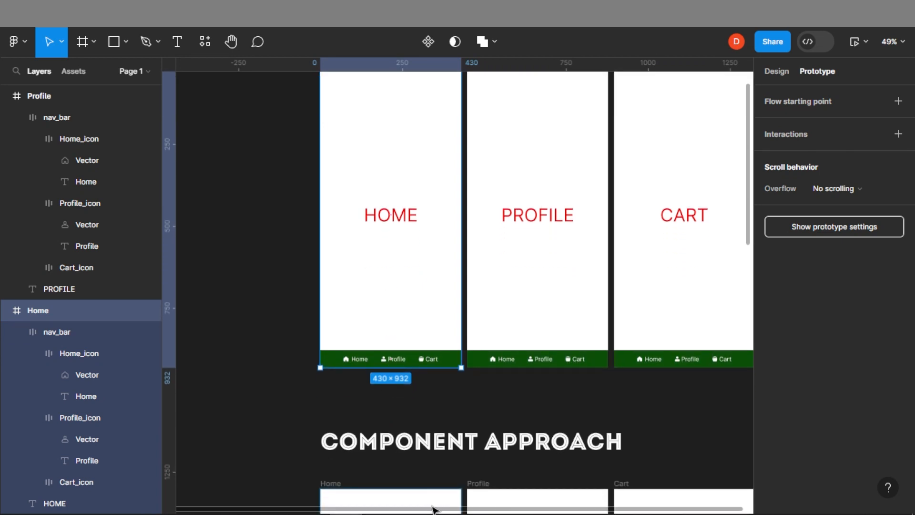
pyautogui.scroll(-10, 371, 419)
pyautogui.scroll(2, 366, 391)
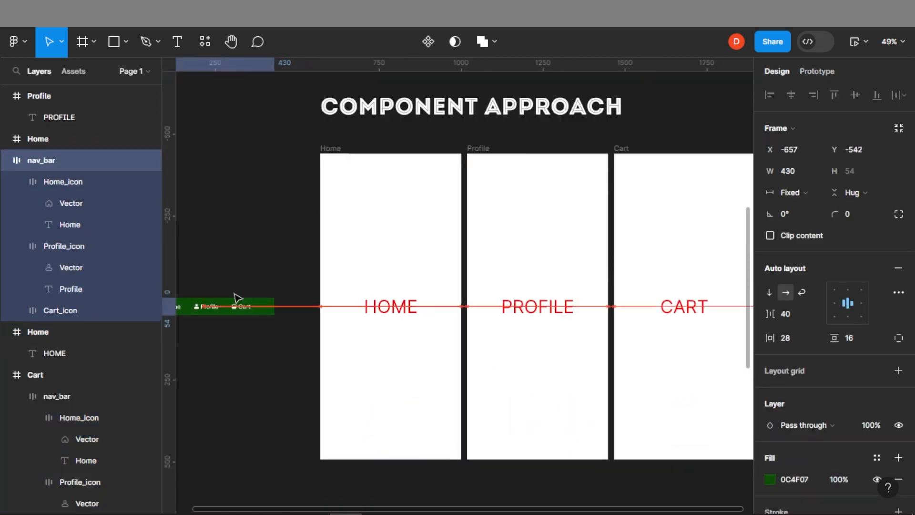
pyautogui.moveTo(233, 293); pyautogui.dragTo(248, 293)
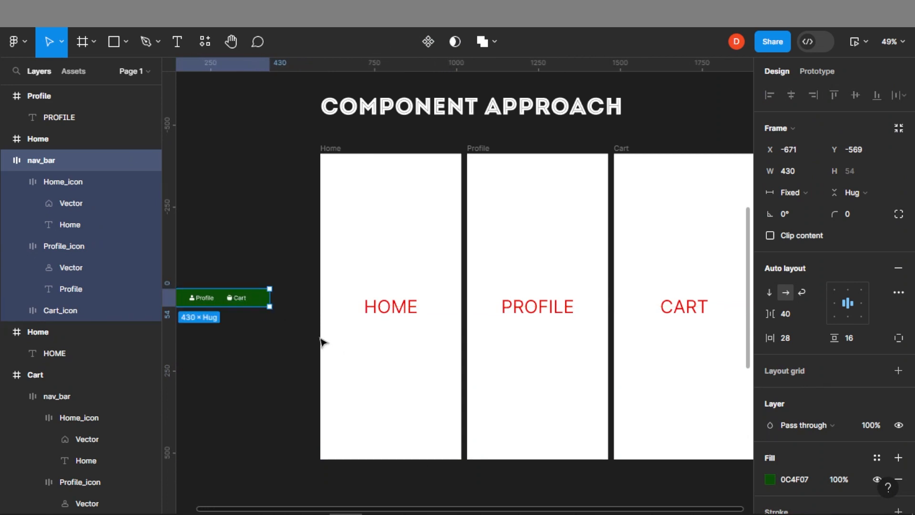
pyautogui.moveTo(286, 332); pyautogui.dragTo(381, 312)
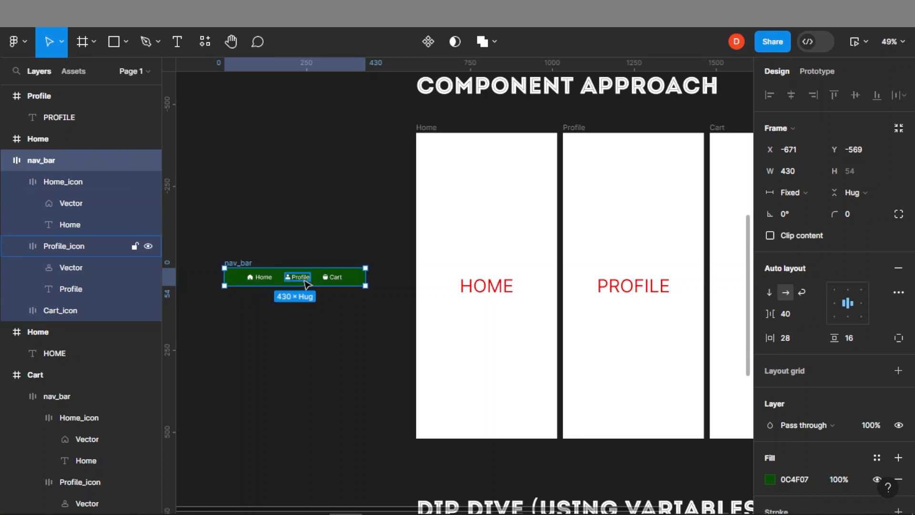
pyautogui.click(428, 41)
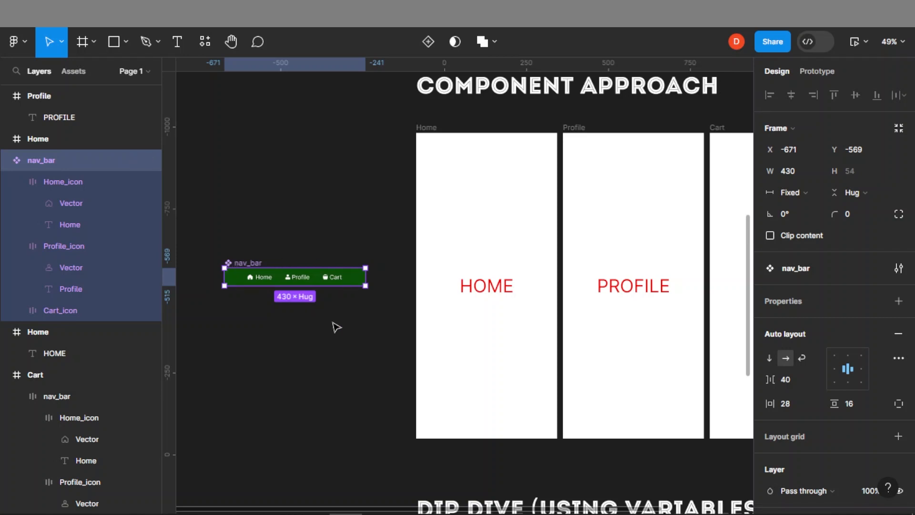
# In the nav_bar component, link Home_icon to navigate to the Home frame on tap
pyautogui.click(262, 280)
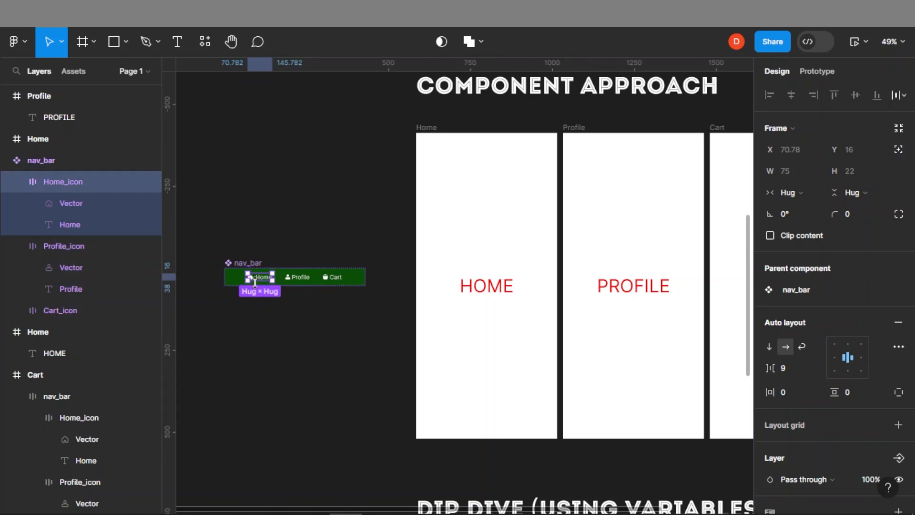
pyautogui.click(816, 72)
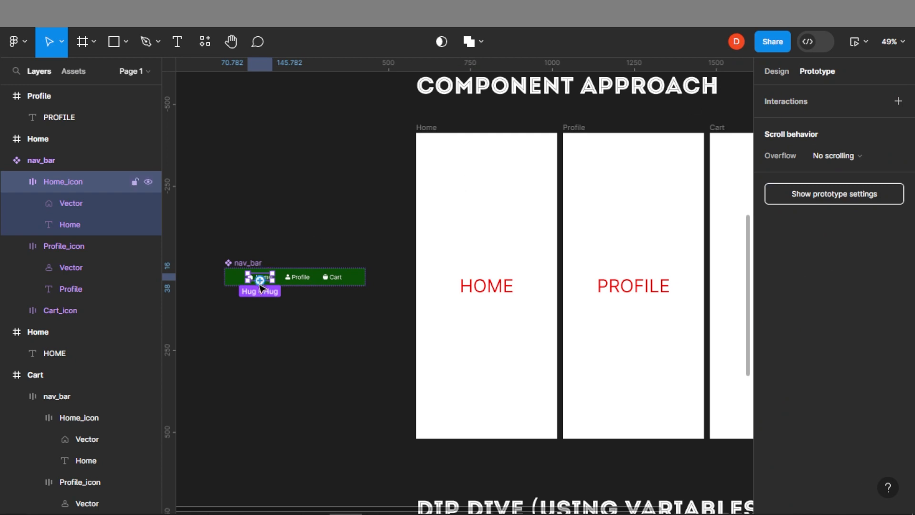
pyautogui.moveTo(259, 281); pyautogui.dragTo(431, 383)
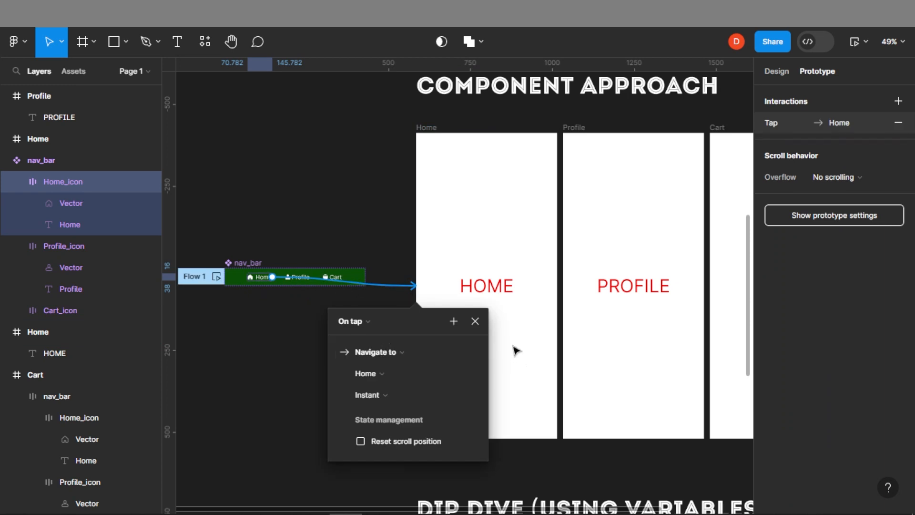
pyautogui.click(473, 321)
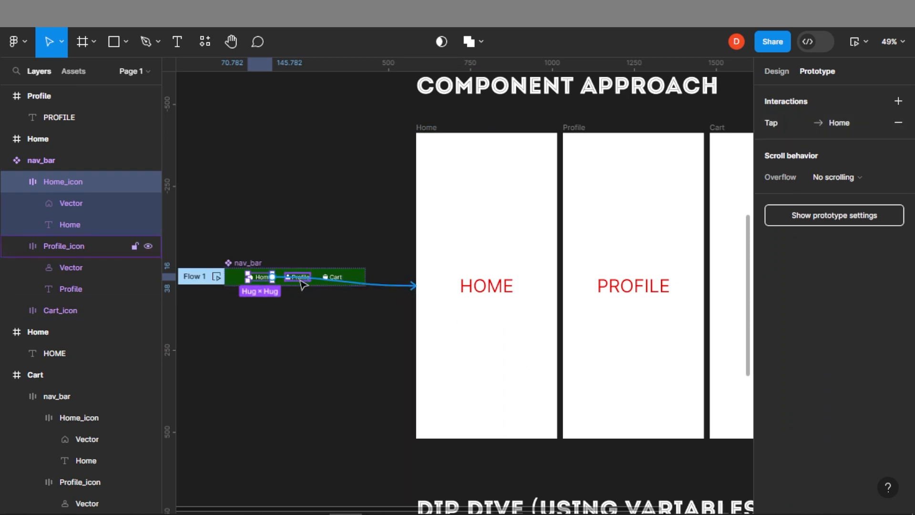
# Link the component's Profile_icon to navigate to the Profile frame on tap
pyautogui.click(300, 281)
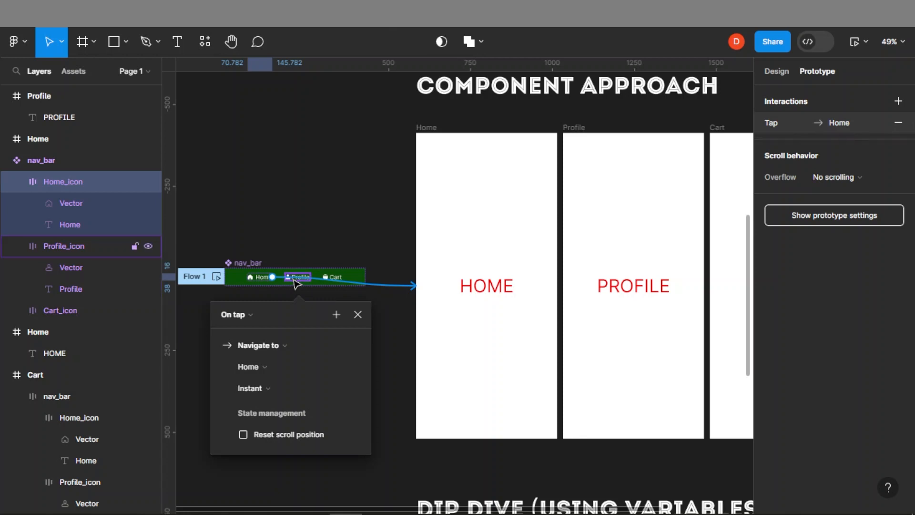
pyautogui.scroll(2, 296, 283)
pyautogui.click(306, 276)
pyautogui.moveTo(316, 277); pyautogui.dragTo(679, 276)
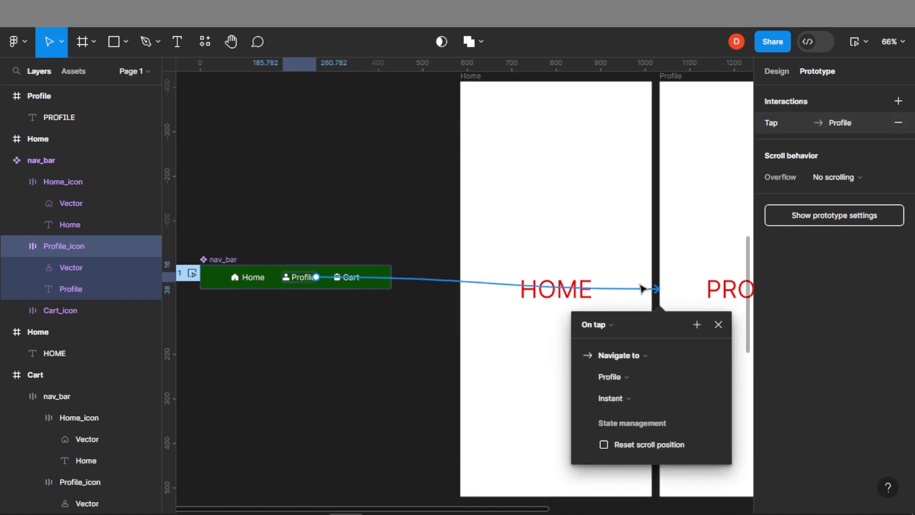
# Link the component's Cart_icon to navigate to the Cart frame on tap
pyautogui.scroll(1, 345, 284)
pyautogui.scroll(1, 346, 283)
pyautogui.click(349, 273)
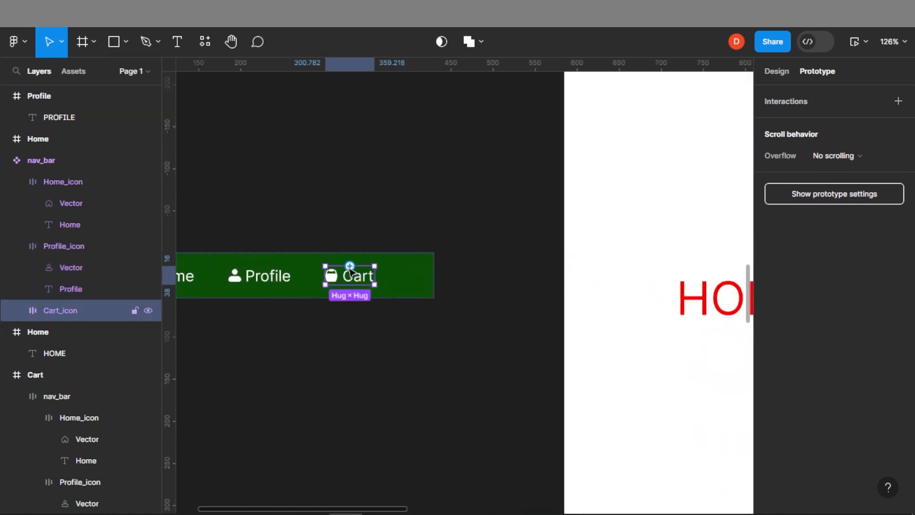
pyautogui.scroll(-1, 350, 271)
pyautogui.scroll(-2, 351, 271)
pyautogui.moveTo(355, 267); pyautogui.dragTo(640, 288)
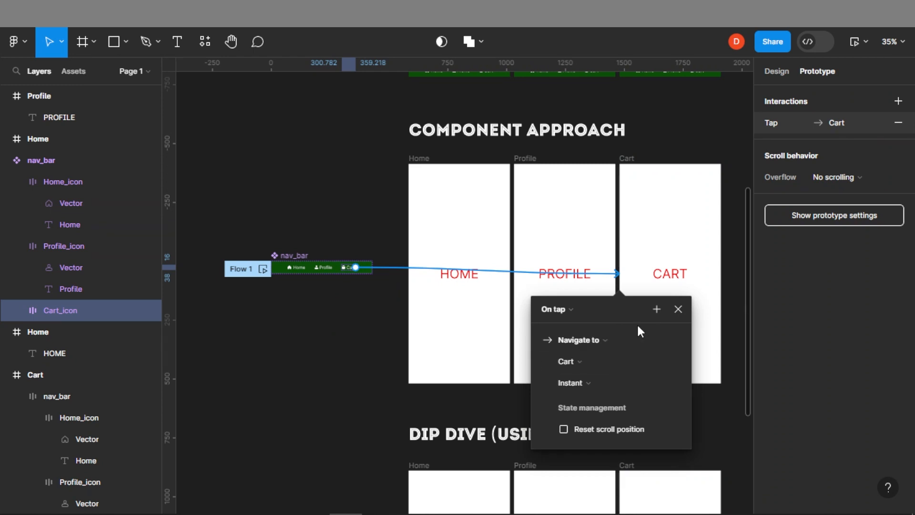
pyautogui.click(337, 316)
# Create a nav_bar instance and place it in the Home frame, centred horizontally and aligned to the bottom
pyautogui.moveTo(288, 262); pyautogui.dragTo(285, 309)
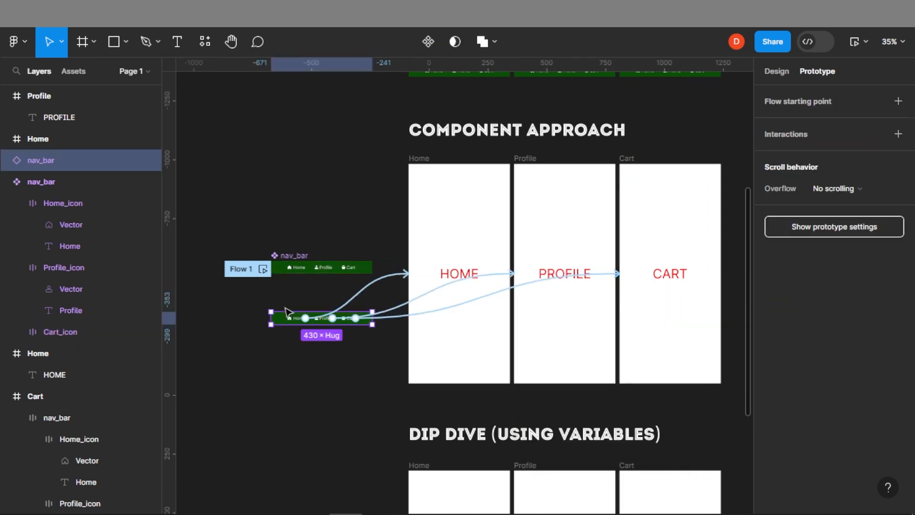
pyautogui.click(379, 215)
pyautogui.click(776, 72)
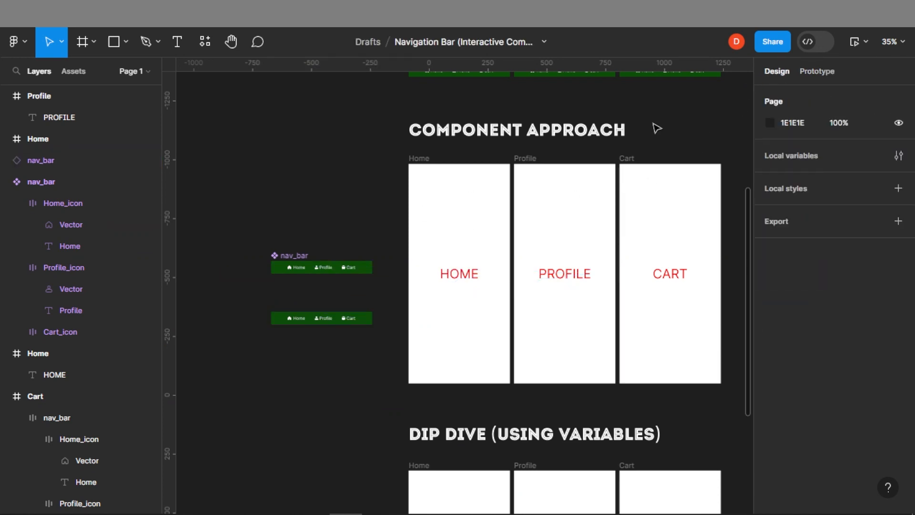
pyautogui.click(284, 322)
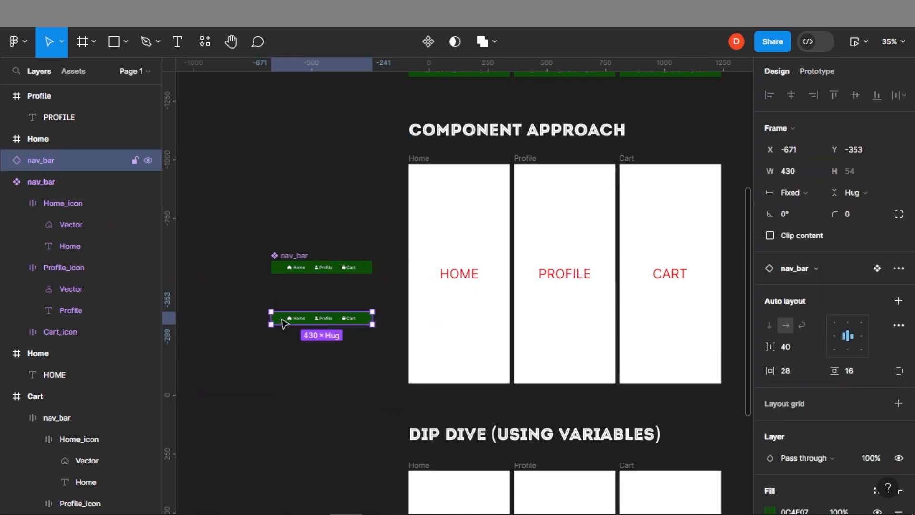
pyautogui.moveTo(284, 323)
pyautogui.mouseDown()
pyautogui.moveTo(315, 326)
pyautogui.moveTo(282, 326)
pyautogui.mouseUp()
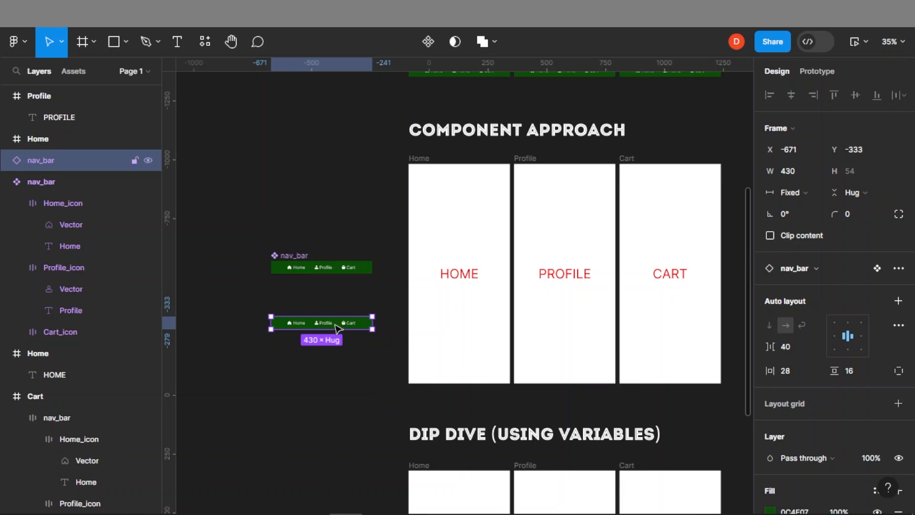
pyautogui.moveTo(336, 329); pyautogui.dragTo(477, 344)
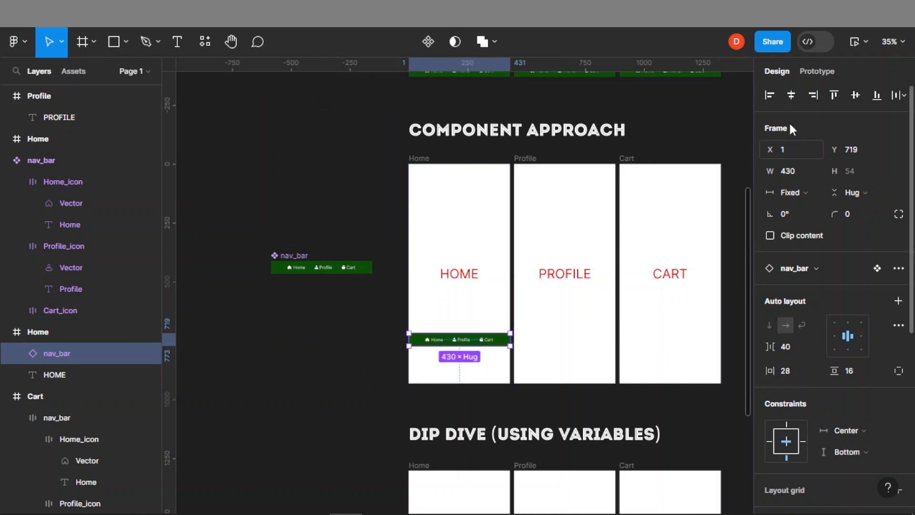
pyautogui.click(794, 99)
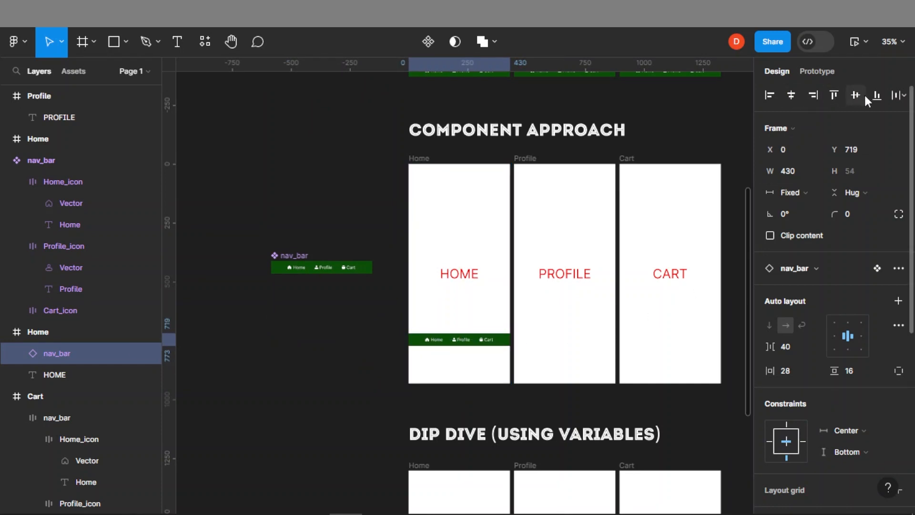
pyautogui.click(877, 96)
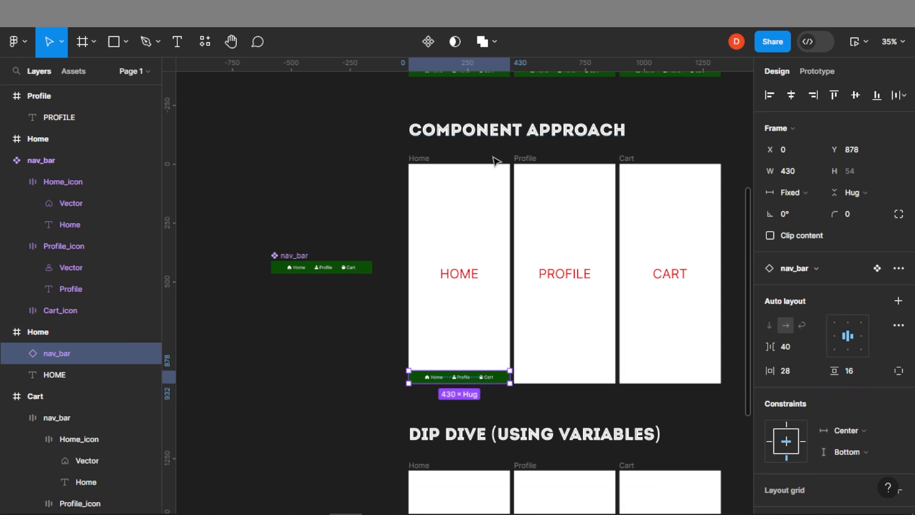
# Paste the nav_bar instance into the Profile and Cart frames
pyautogui.doubleClick(539, 207)
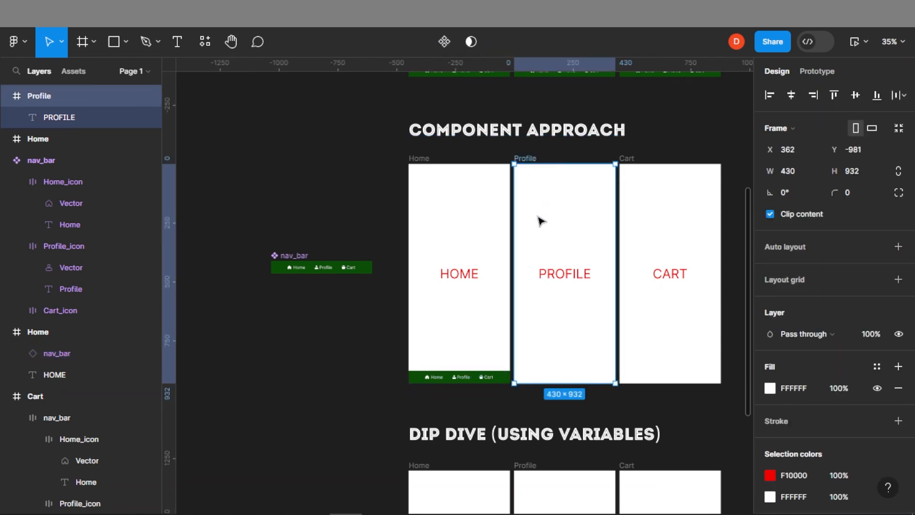
pyautogui.hotkey('ctrl', 'v')
pyautogui.click(646, 321)
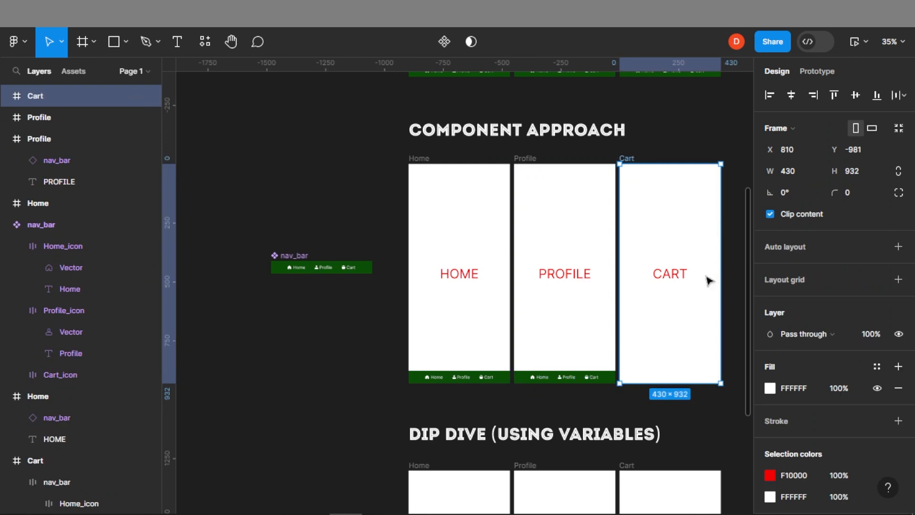
pyautogui.hotkey('ctrl', 'v')
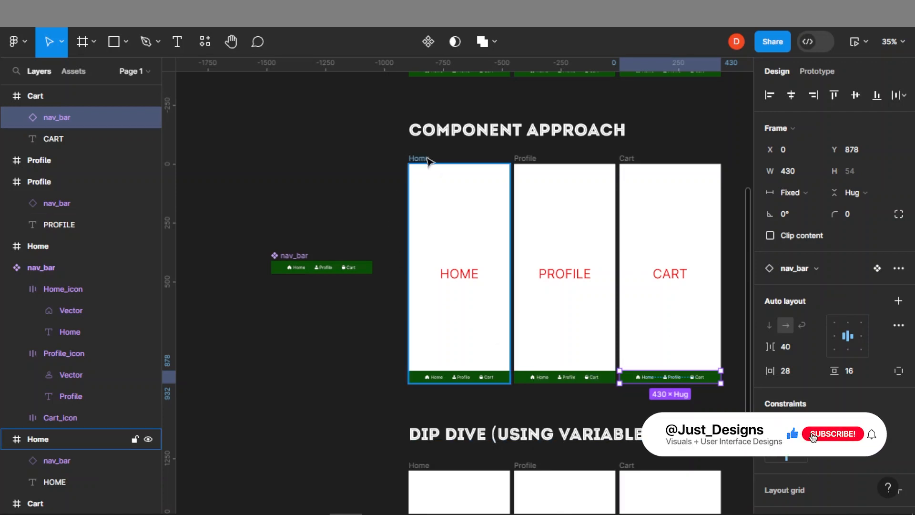
# Add a flow starting point to the Home frame and remove the flow starting point from the nav_bar component
pyautogui.click(427, 160)
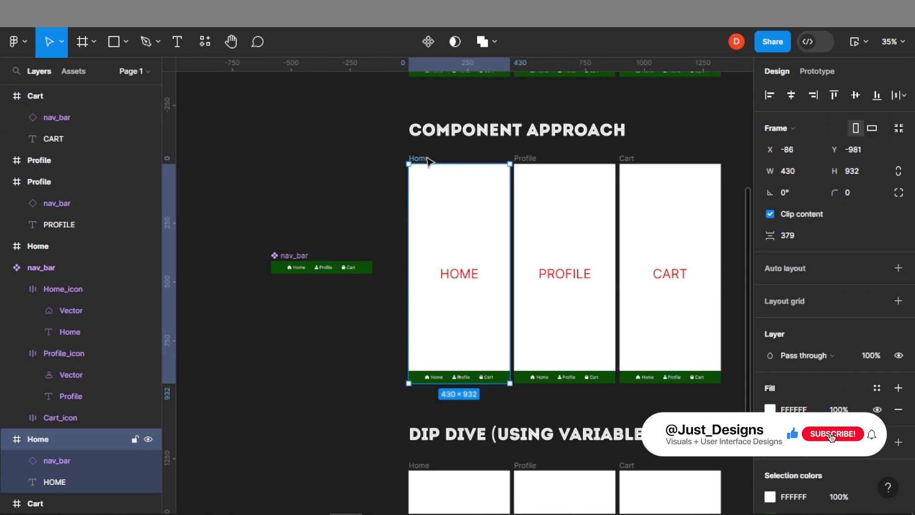
pyautogui.click(810, 71)
pyautogui.click(897, 102)
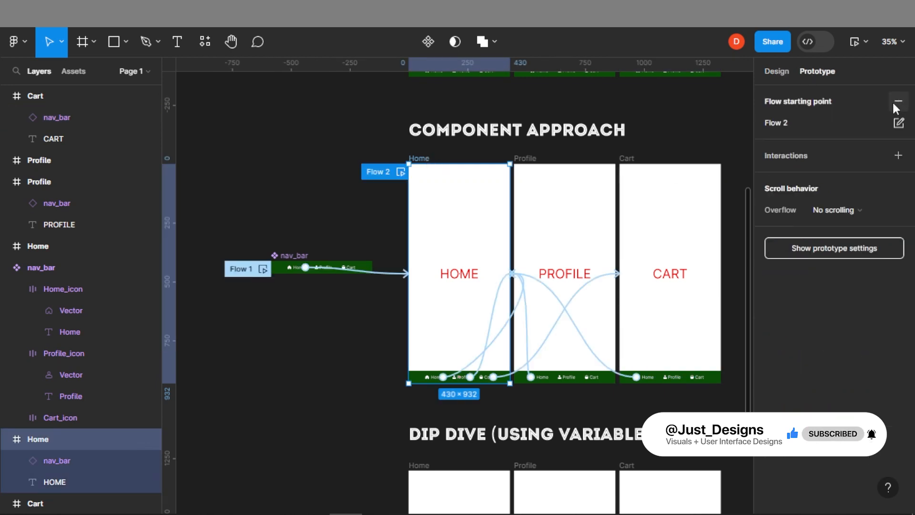
pyautogui.click(250, 276)
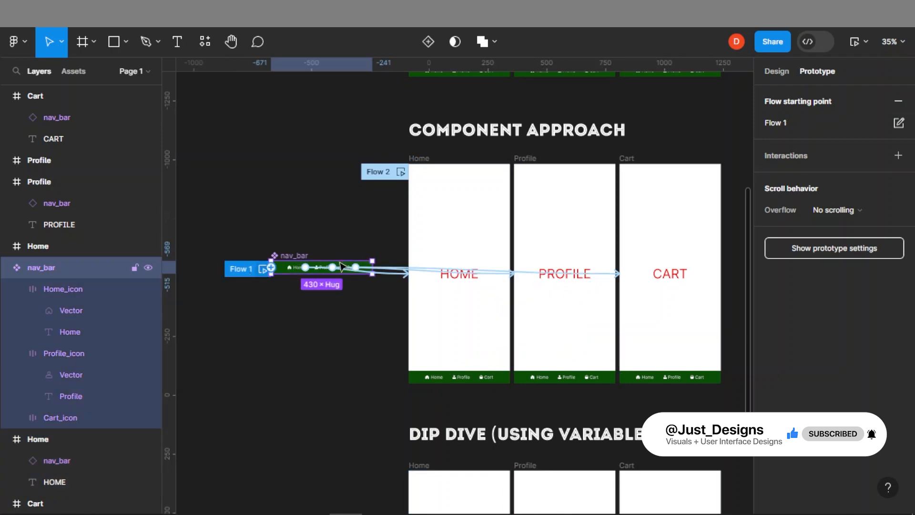
pyautogui.click(898, 101)
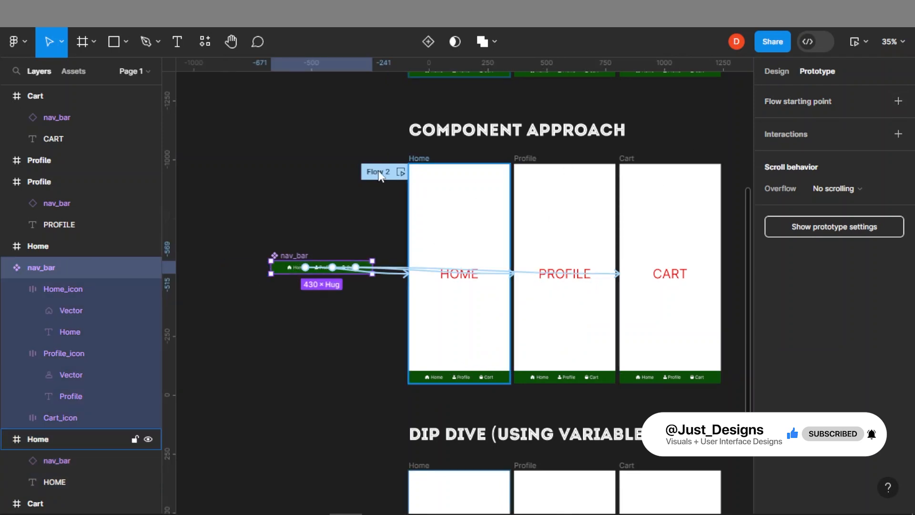
# Preview Flow 2, test tapping the Profile, Cart and Home nav items, then close the preview
pyautogui.click(401, 172)
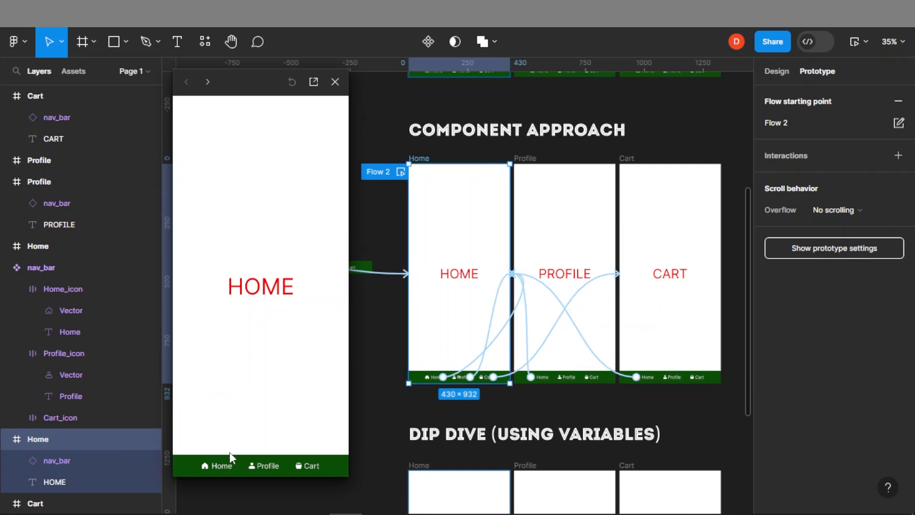
pyautogui.click(259, 463)
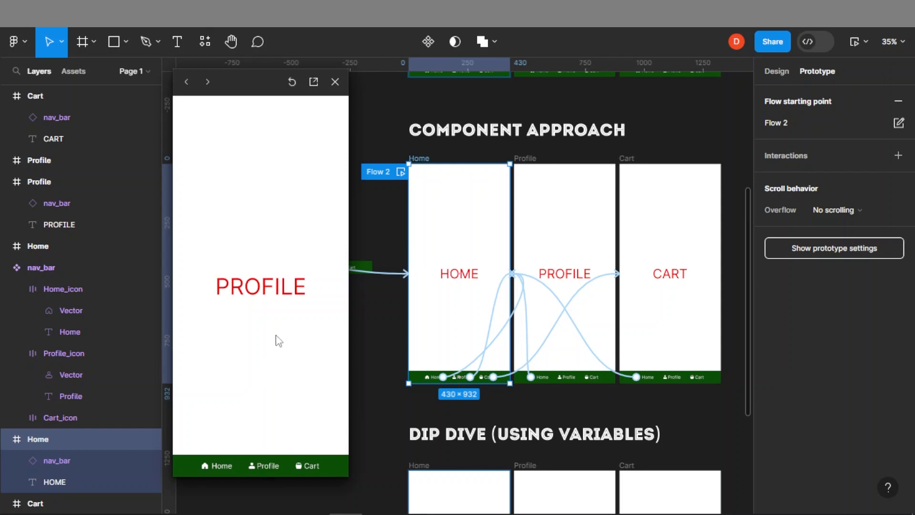
pyautogui.click(313, 466)
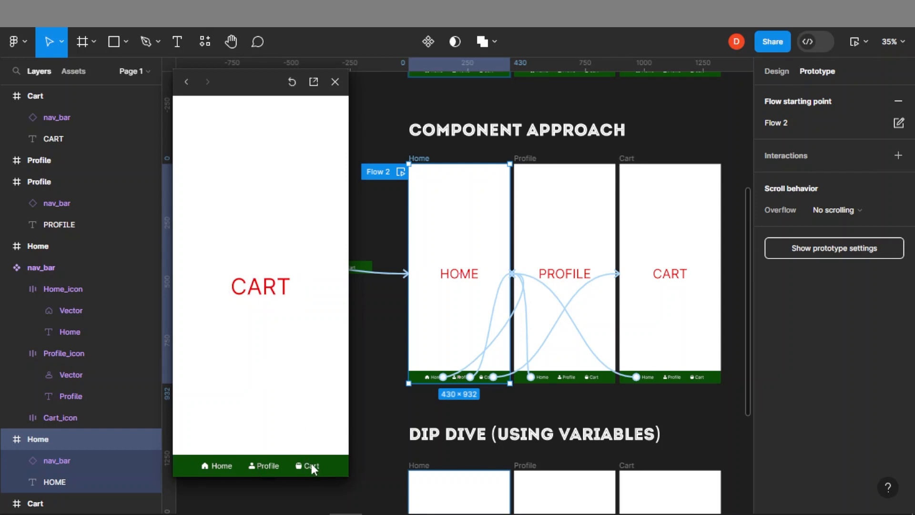
pyautogui.click(215, 463)
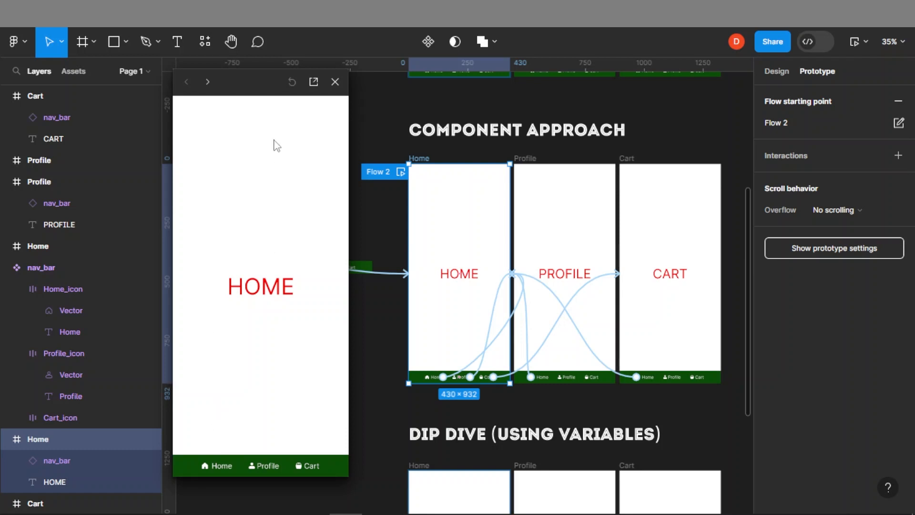
pyautogui.click(334, 83)
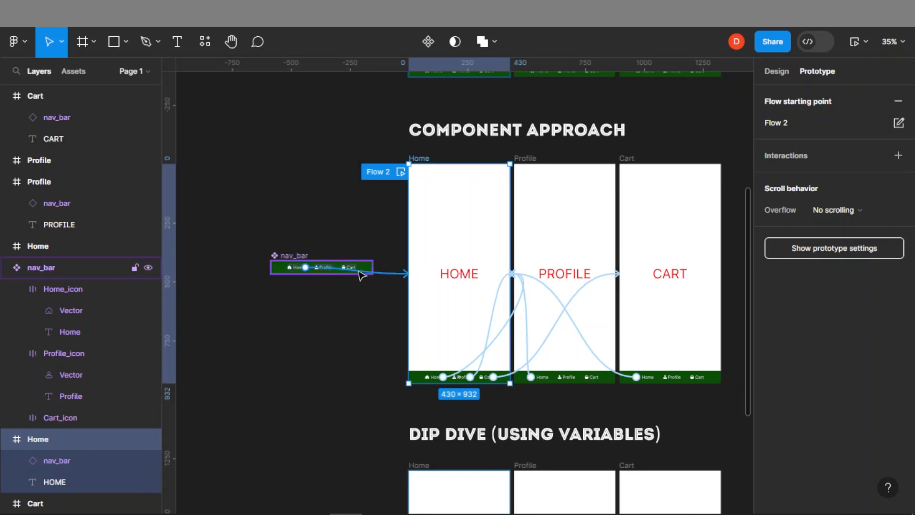
# Set the Cart item's colour inside the nav_bar component to yellow DBFF00
pyautogui.keyDown('ctrl'); pyautogui.scroll(5, 336, 270); pyautogui.keyUp('ctrl')
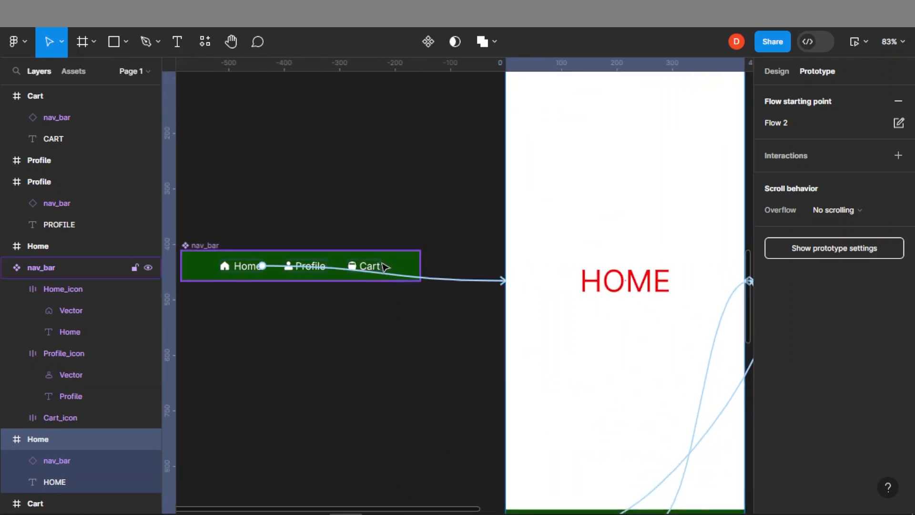
pyautogui.doubleClick(376, 267)
pyautogui.scroll(-3, 814, 369)
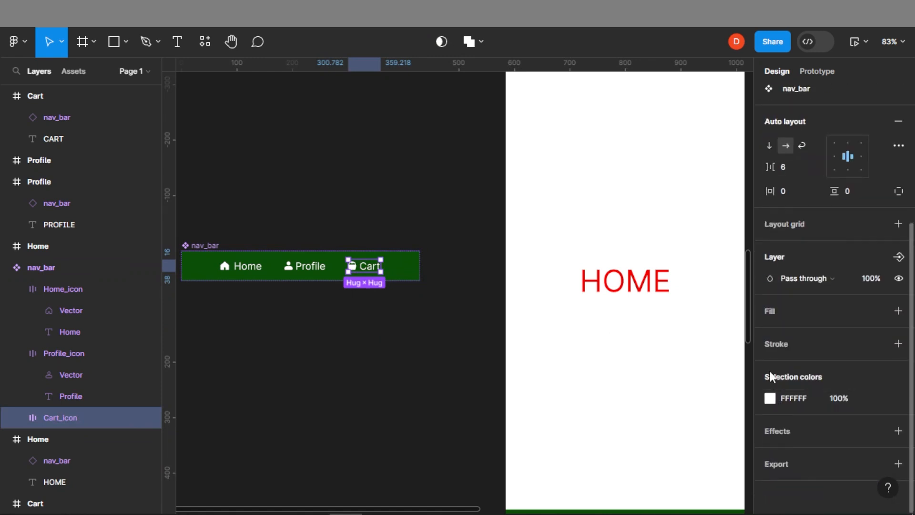
pyautogui.click(772, 398)
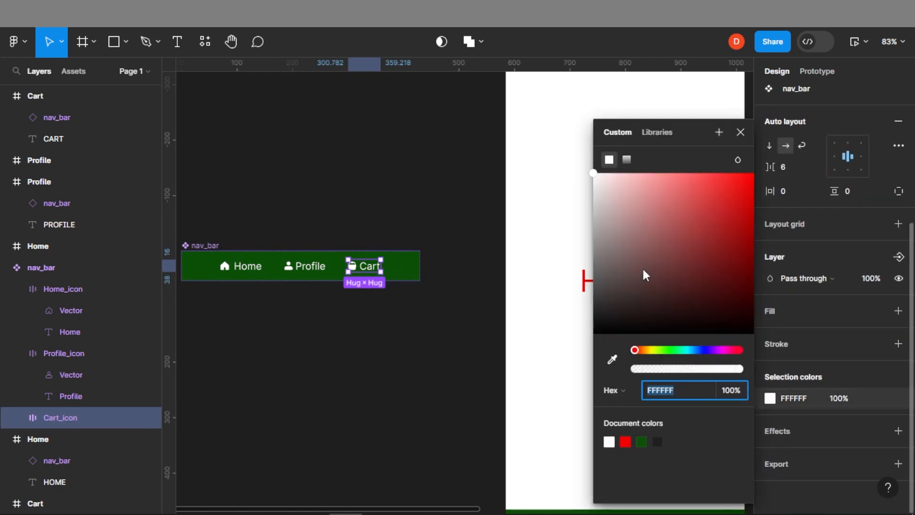
pyautogui.moveTo(702, 220); pyautogui.dragTo(740, 183)
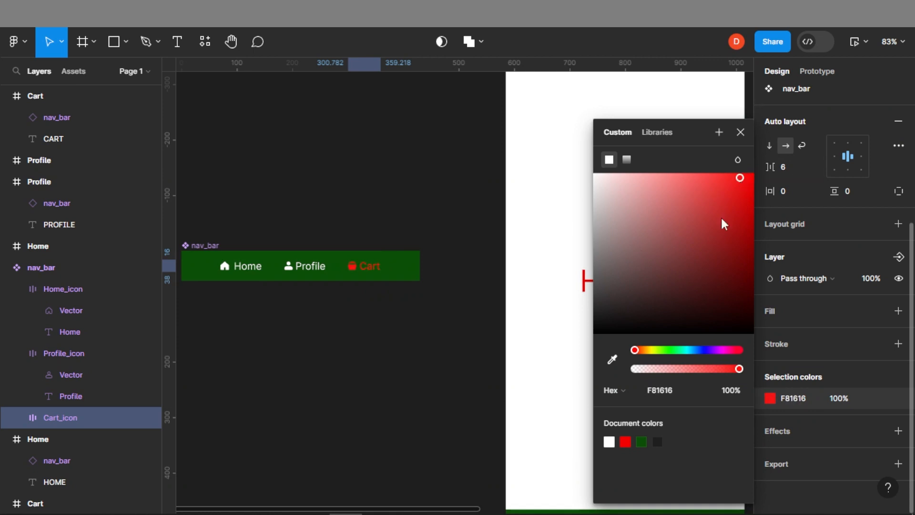
pyautogui.moveTo(648, 349); pyautogui.dragTo(655, 352)
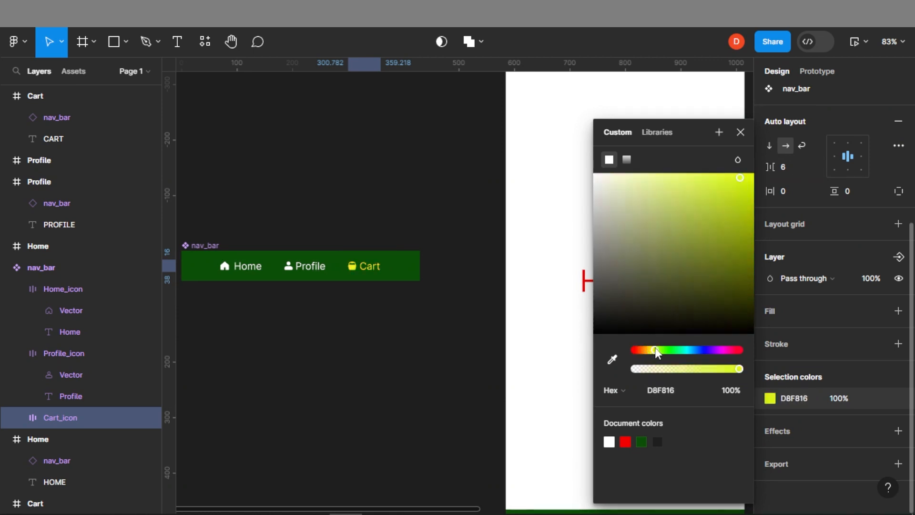
pyautogui.moveTo(741, 221); pyautogui.dragTo(755, 179)
pyautogui.click(491, 349)
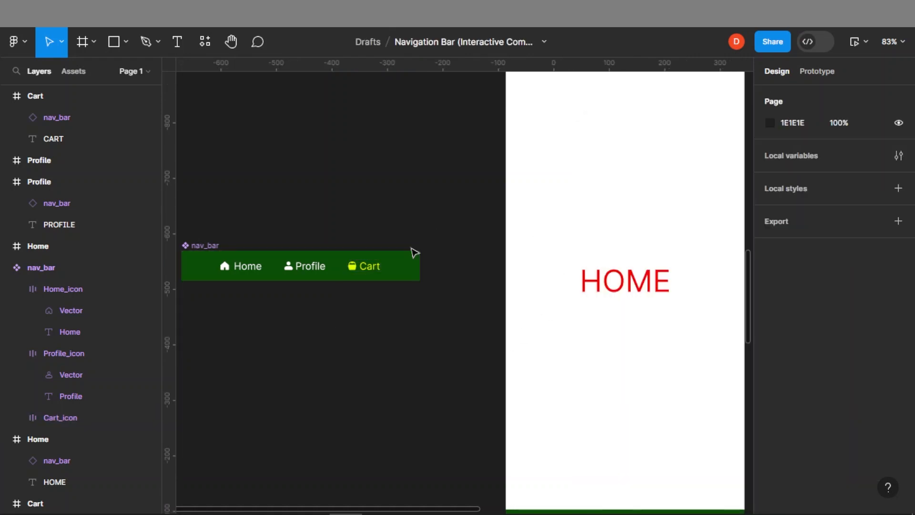
# Inspect the nav_bar instances in the Home, Profile and Cart frames for the updated Cart colour
pyautogui.scroll(-5, 379, 248)
pyautogui.scroll(-2, 369, 233)
pyautogui.scroll(10, 573, 327)
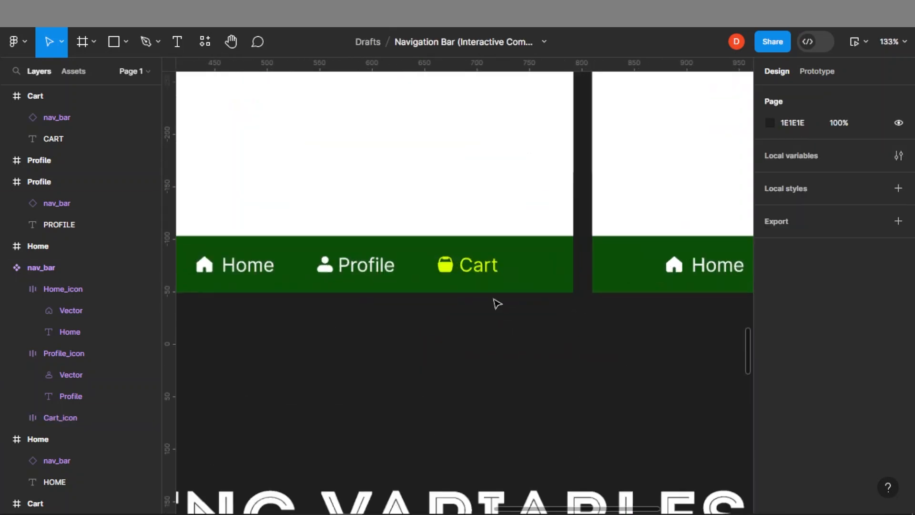
pyautogui.scroll(-7, 477, 260)
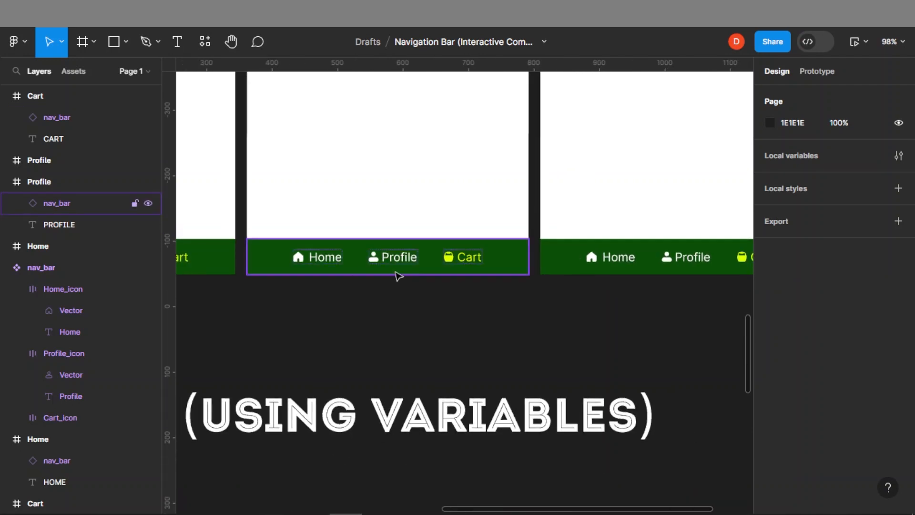
pyautogui.moveTo(238, 248); pyautogui.dragTo(393, 424)
pyautogui.moveTo(529, 399)
pyautogui.mouseDown()
pyautogui.moveTo(338, 347)
pyautogui.moveTo(368, 429)
pyautogui.moveTo(484, 393)
pyautogui.moveTo(531, 401)
pyautogui.mouseUp()
pyautogui.moveTo(354, 368); pyautogui.dragTo(510, 348)
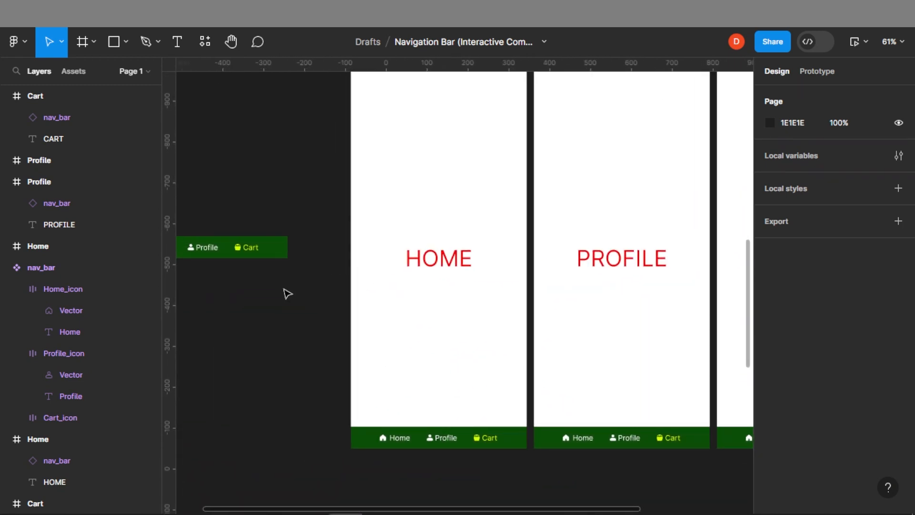
pyautogui.moveTo(449, 166); pyautogui.dragTo(499, 200)
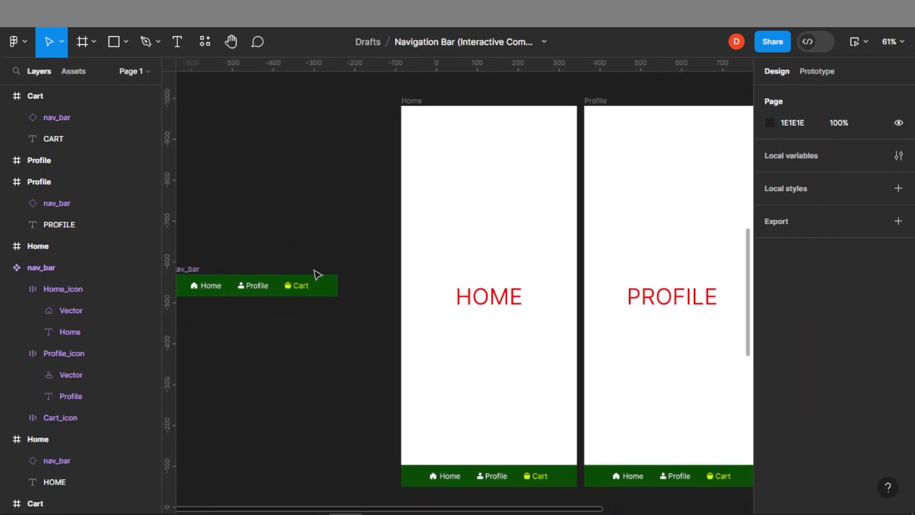
# Change the nav_bar component's fill colour to dark blue 07124D
pyautogui.click(336, 289)
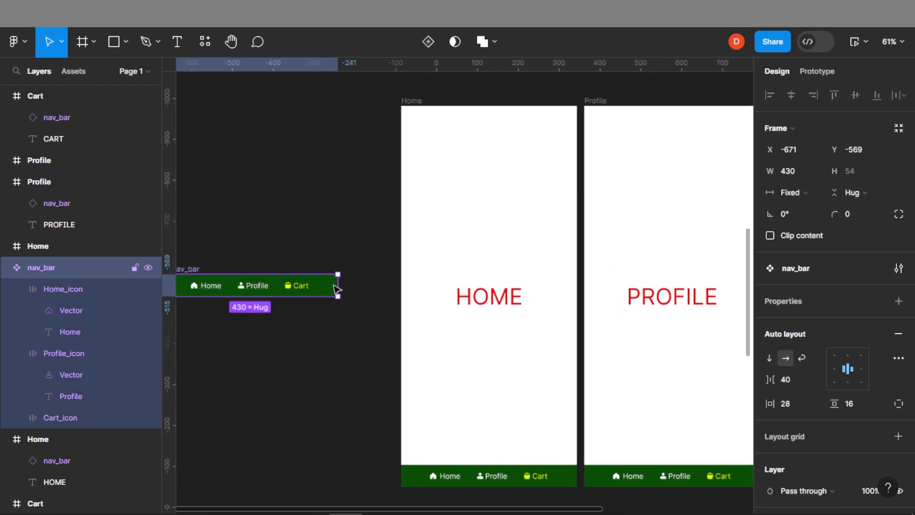
pyautogui.scroll(-5, 791, 376)
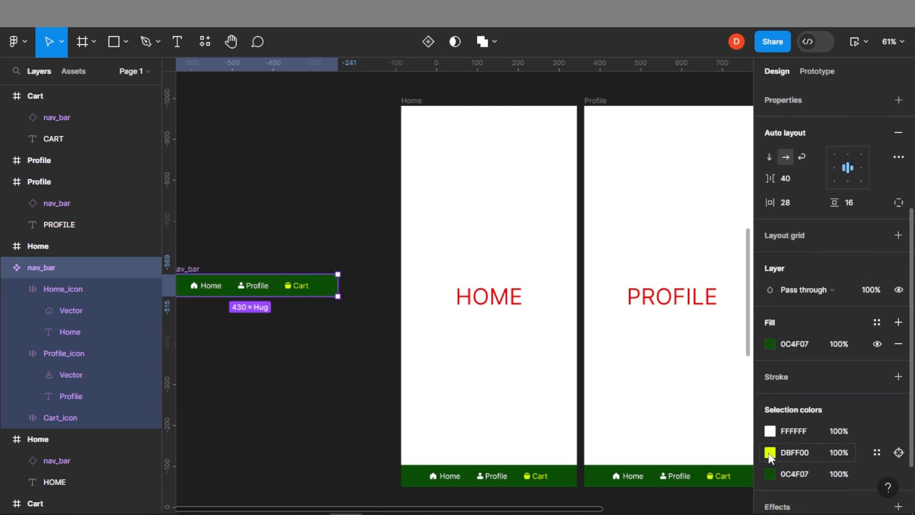
pyautogui.click(771, 473)
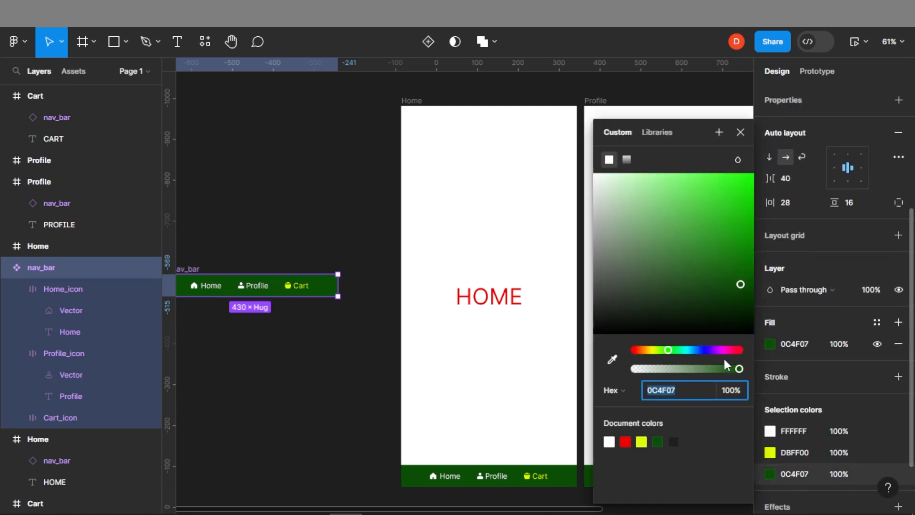
pyautogui.moveTo(681, 349); pyautogui.dragTo(702, 350)
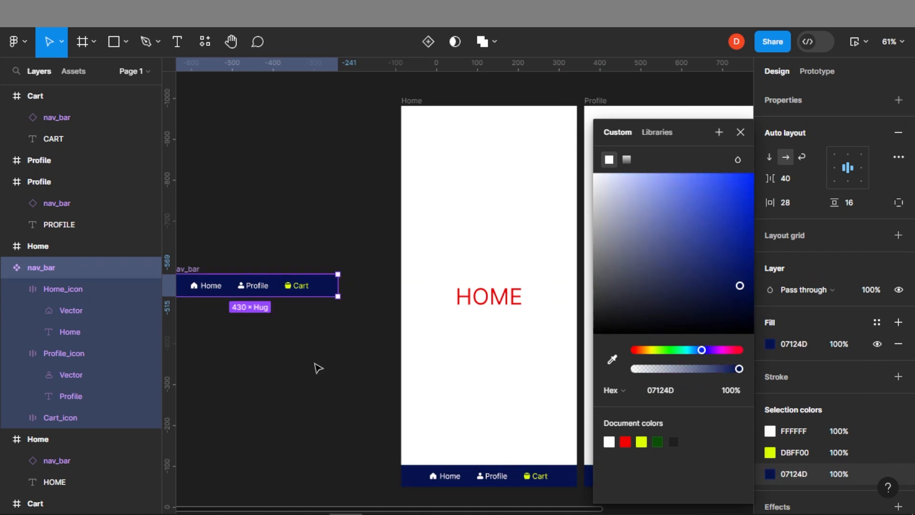
pyautogui.click(377, 367)
# Recolour the fill of the plain nav bar in the conventional-approach Home frame using the eyedropper
pyautogui.moveTo(700, 359); pyautogui.dragTo(433, 296)
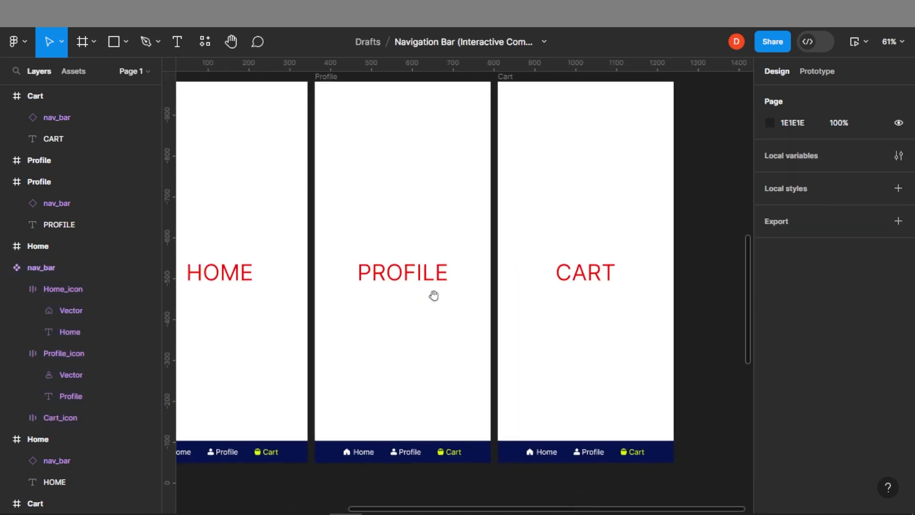
pyautogui.moveTo(359, 166); pyautogui.dragTo(546, 510)
pyautogui.moveTo(512, 165); pyautogui.dragTo(568, 362)
pyautogui.moveTo(515, 285); pyautogui.dragTo(473, 259)
pyautogui.click(506, 450)
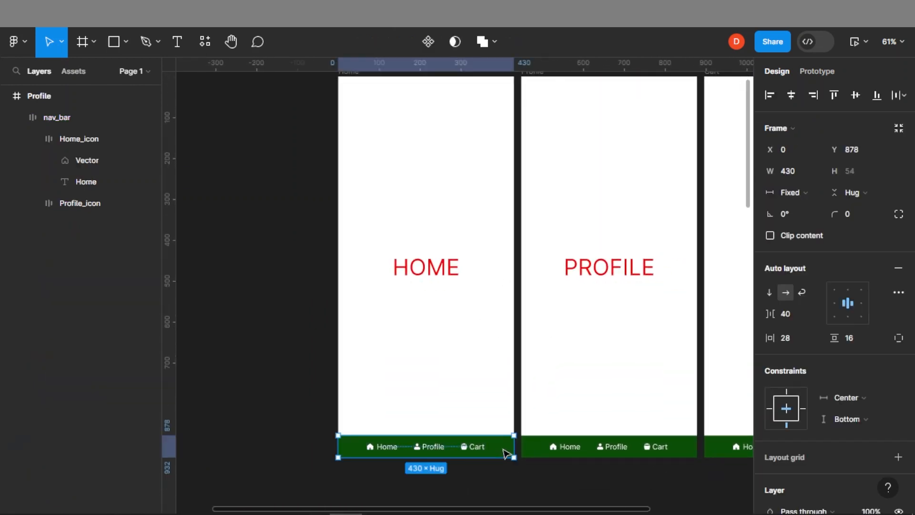
pyautogui.scroll(-4, 791, 350)
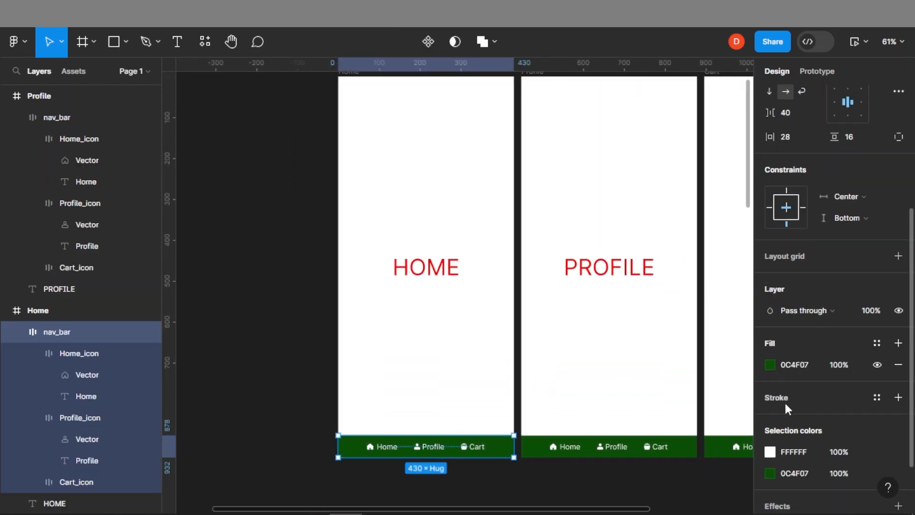
pyautogui.click(770, 364)
pyautogui.moveTo(717, 328); pyautogui.dragTo(628, 235)
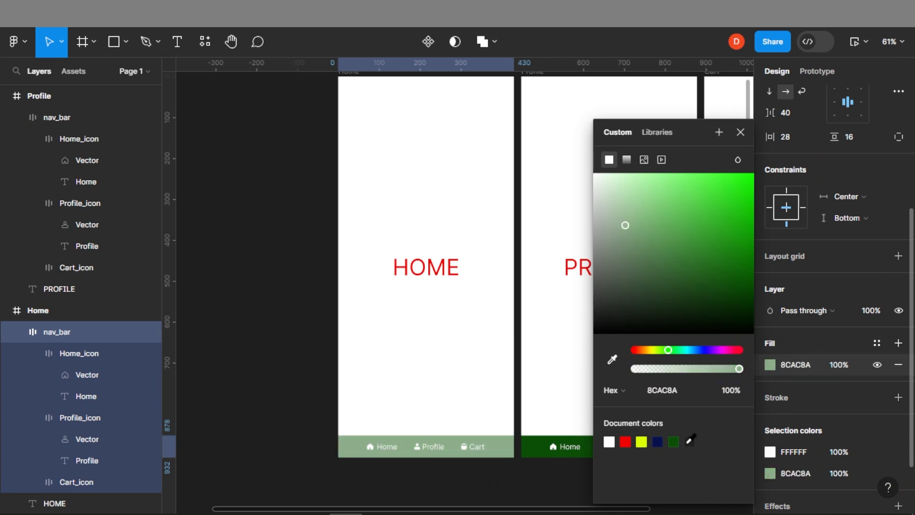
pyautogui.click(690, 441)
pyautogui.click(280, 311)
# Pan and zoom across the conventional, component and deep-dive sections of the page
pyautogui.moveTo(521, 373); pyautogui.dragTo(288, 325)
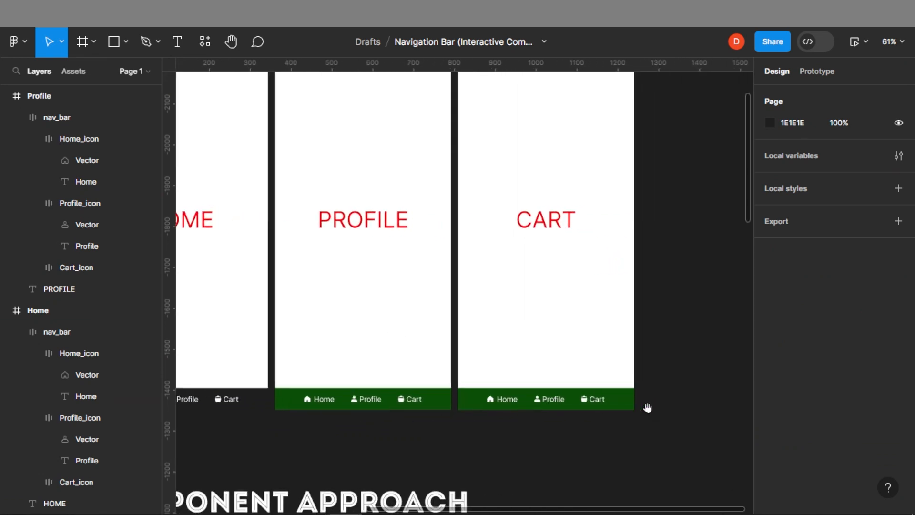
pyautogui.moveTo(448, 224); pyautogui.dragTo(638, 337)
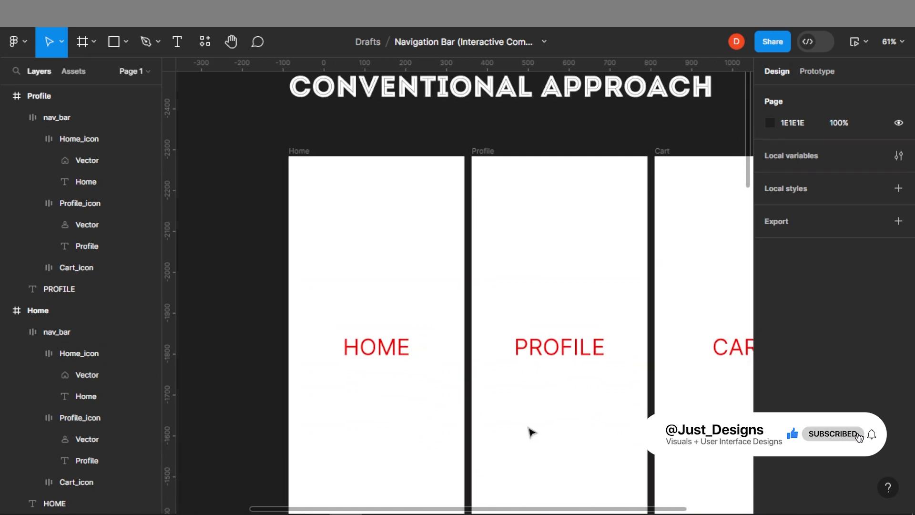
pyautogui.moveTo(337, 474); pyautogui.dragTo(337, 150)
pyautogui.moveTo(327, 429); pyautogui.dragTo(361, 172)
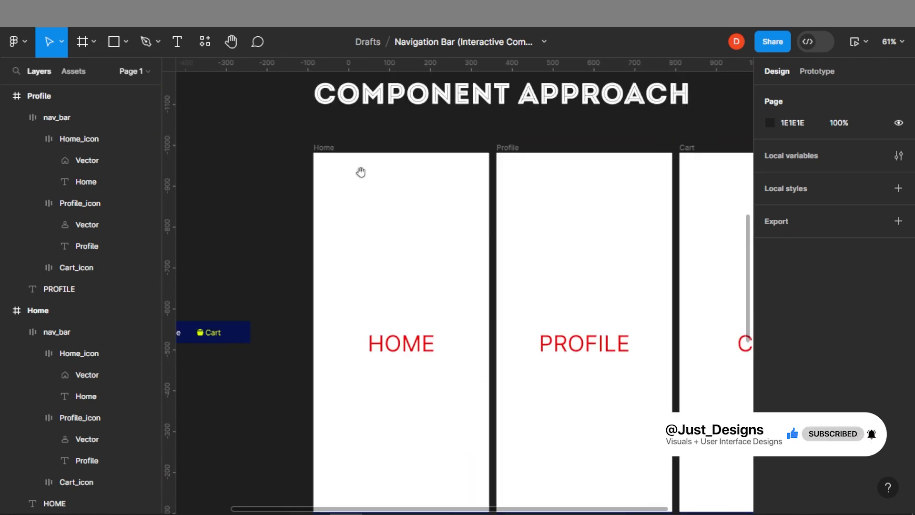
pyautogui.moveTo(386, 375); pyautogui.dragTo(395, 342)
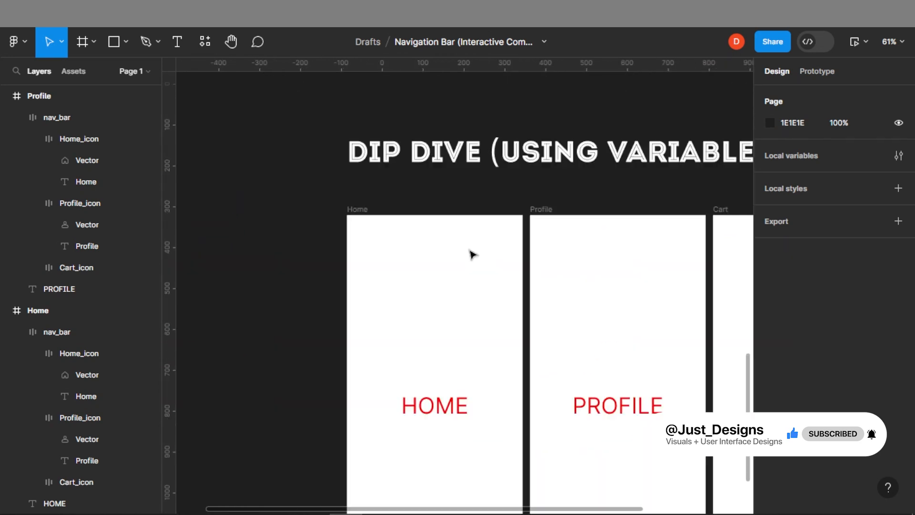
pyautogui.moveTo(335, 275); pyautogui.dragTo(568, 328)
pyautogui.scroll(-4, 473, 242)
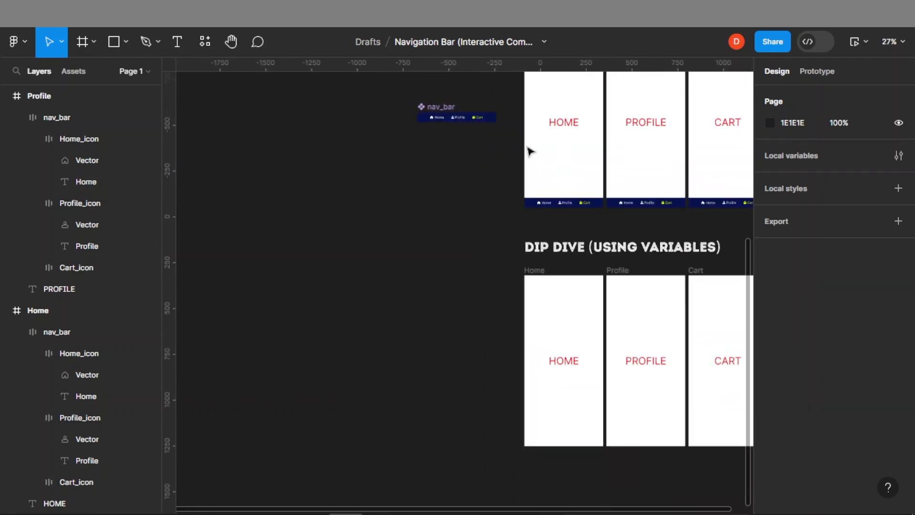
pyautogui.moveTo(578, 128); pyautogui.dragTo(525, 221)
pyautogui.scroll(3, 499, 305)
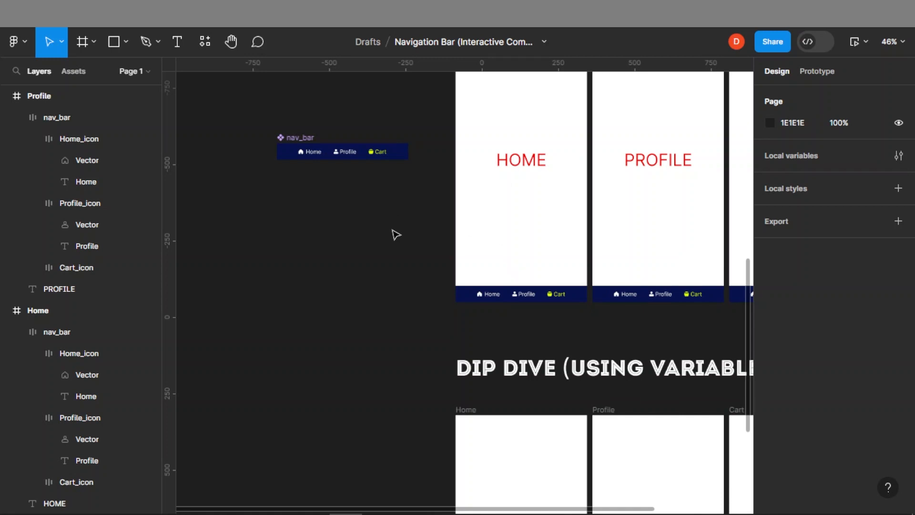
# Duplicate the nav_bar component as an instance below it and detach that instance
pyautogui.click(333, 160)
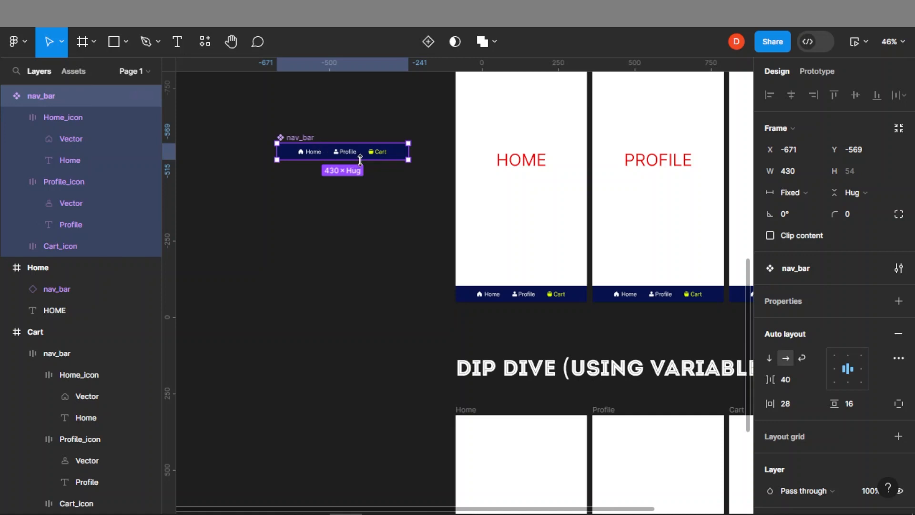
pyautogui.scroll(3, 281, 135)
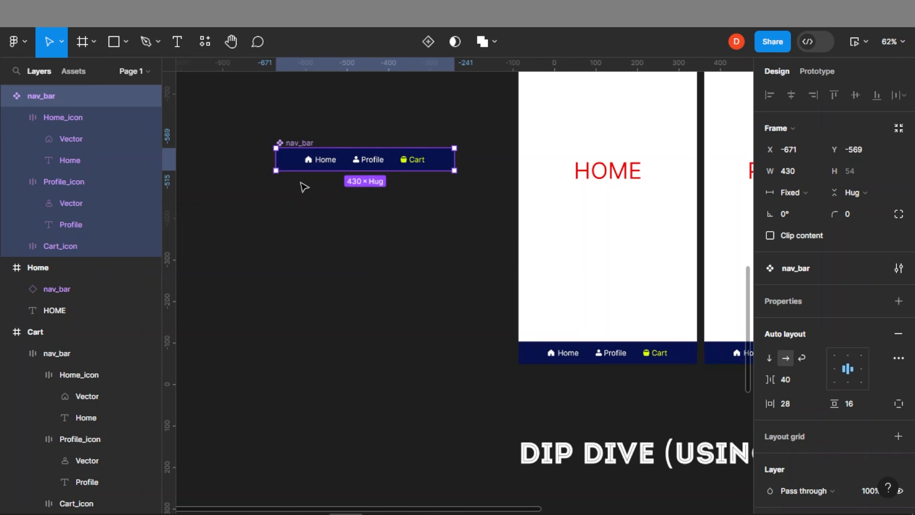
pyautogui.rightClick(339, 164)
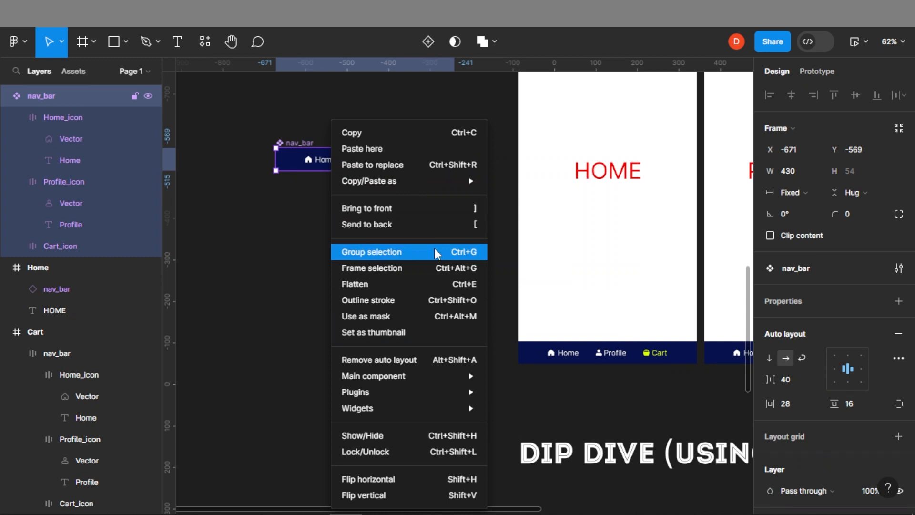
pyautogui.click(273, 241)
pyautogui.moveTo(349, 170); pyautogui.dragTo(336, 256)
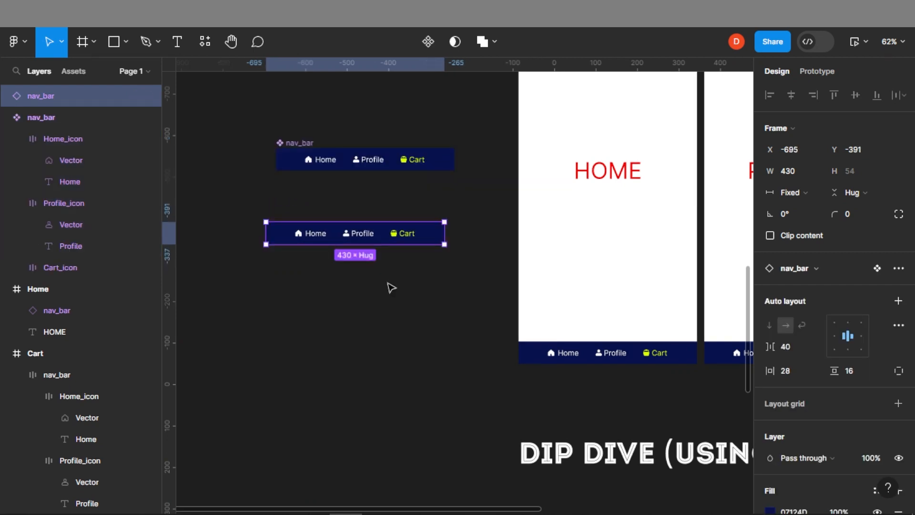
pyautogui.rightClick(387, 243)
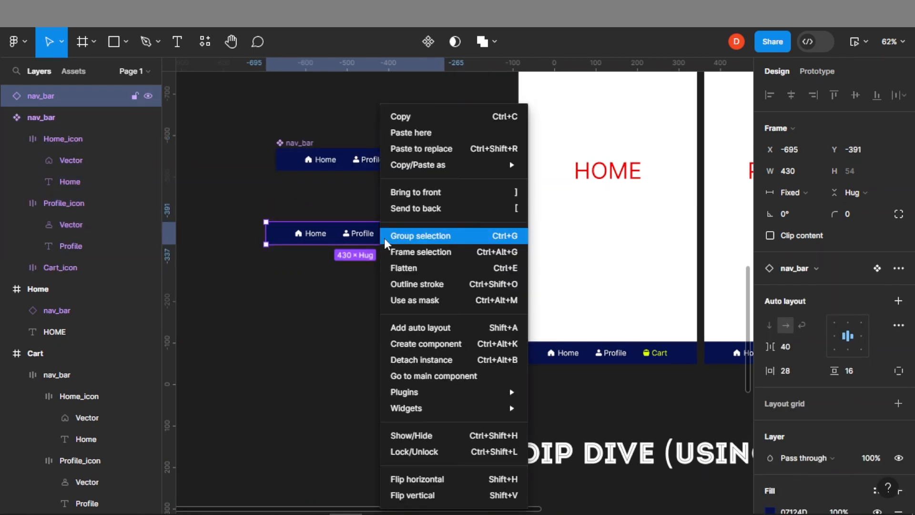
pyautogui.click(419, 361)
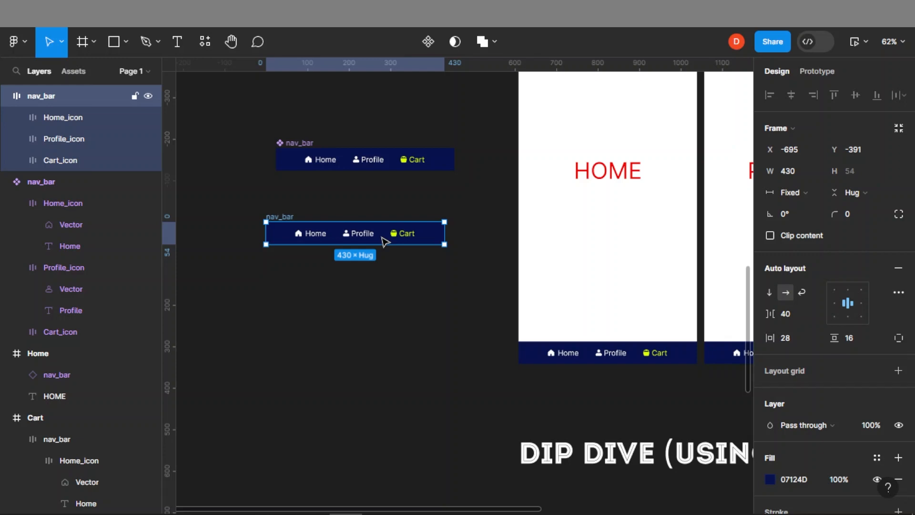
# Change the nav_bar component's fill to a brighter blue
pyautogui.scroll(-2, 772, 409)
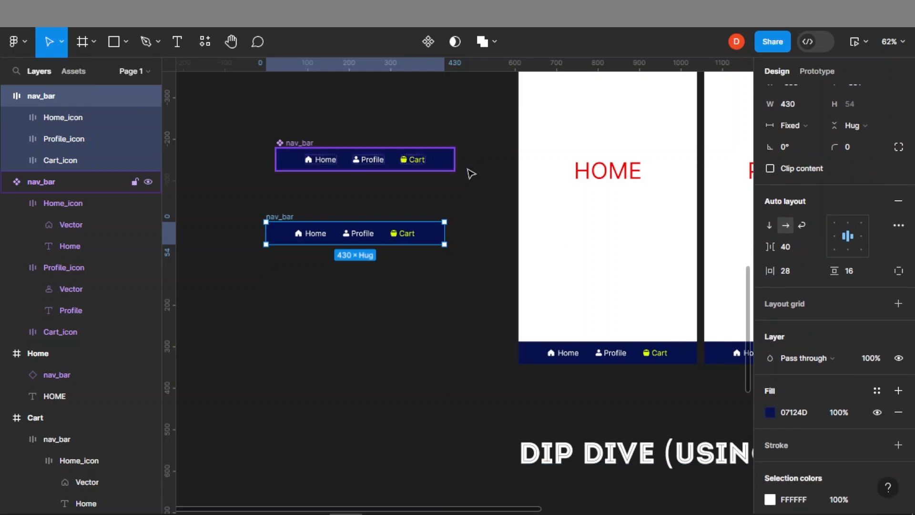
pyautogui.click(450, 164)
pyautogui.scroll(-3, 834, 396)
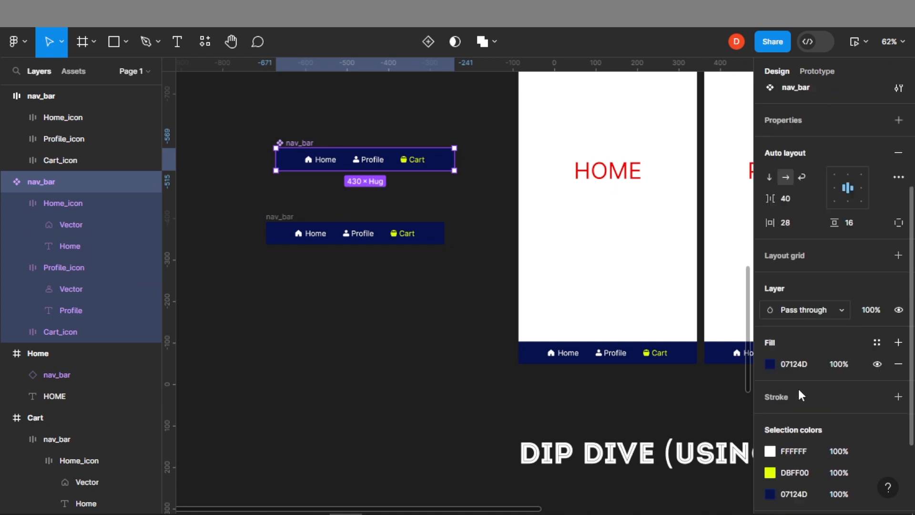
pyautogui.click(775, 347)
pyautogui.moveTo(679, 278); pyautogui.dragTo(719, 214)
pyautogui.click(417, 364)
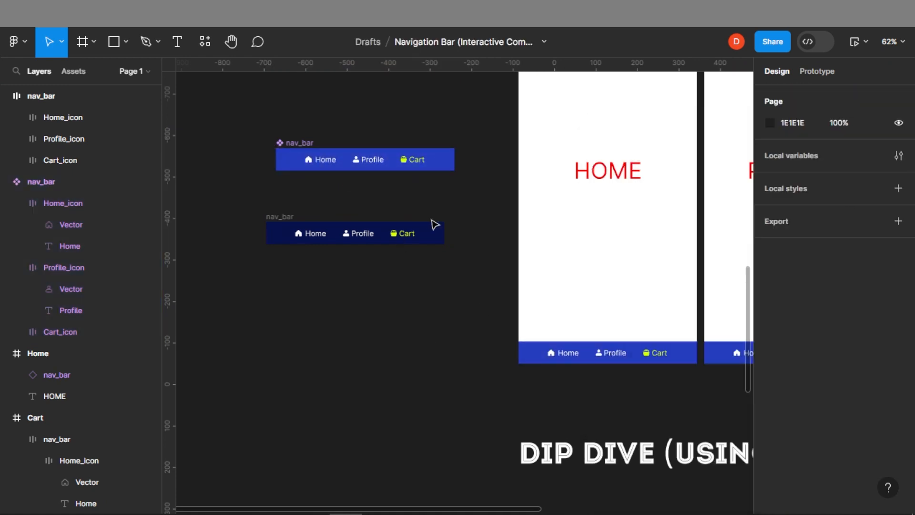
# Drag the Home, Profile and Cart icon groups out of the detached nav bar, placing them below it
pyautogui.moveTo(711, 351); pyautogui.dragTo(667, 355)
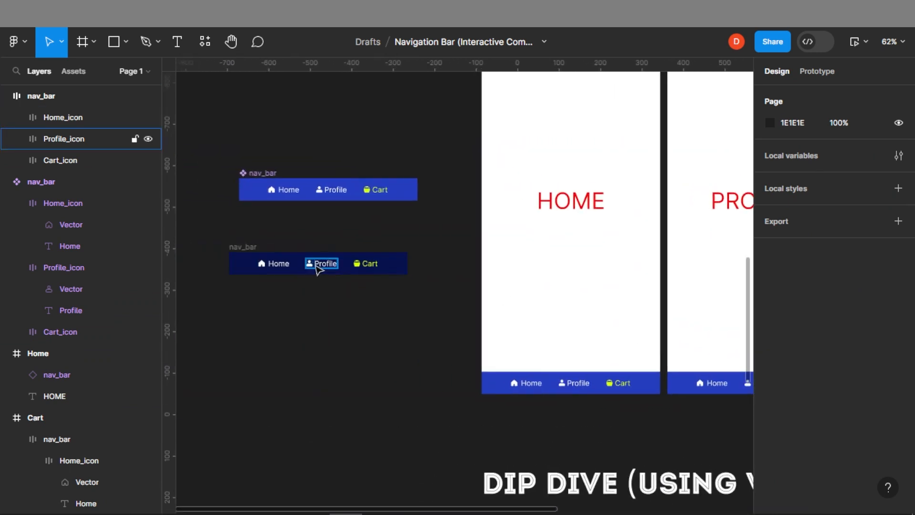
pyautogui.moveTo(274, 265); pyautogui.dragTo(292, 364)
pyautogui.moveTo(305, 267); pyautogui.dragTo(344, 370)
pyautogui.moveTo(299, 270); pyautogui.dragTo(331, 394)
pyautogui.doubleClick(327, 268)
pyautogui.moveTo(327, 267); pyautogui.dragTo(399, 386)
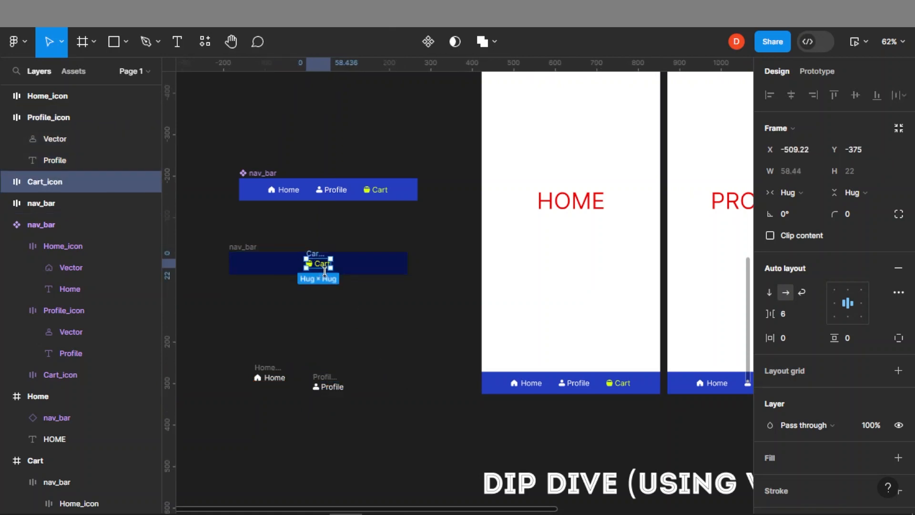
pyautogui.moveTo(319, 265); pyautogui.dragTo(396, 375)
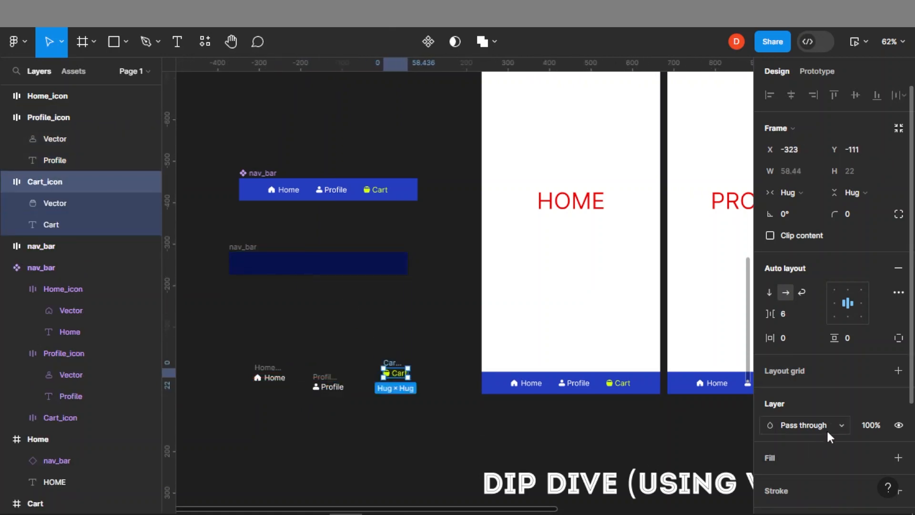
# Recolour the extracted Cart icon to white FFFFFF
pyautogui.scroll(-3, 784, 435)
pyautogui.click(769, 398)
pyautogui.click(670, 246)
pyautogui.moveTo(531, 136); pyautogui.dragTo(550, 180)
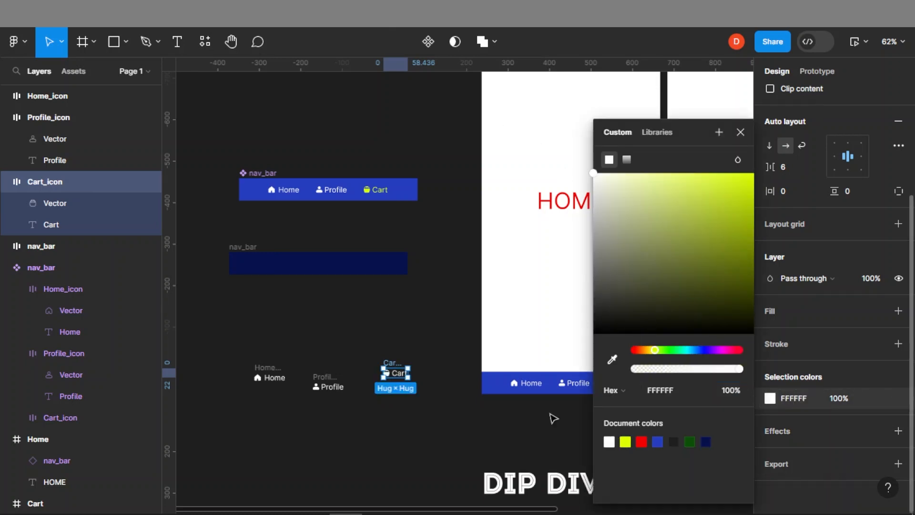
pyautogui.click(361, 418)
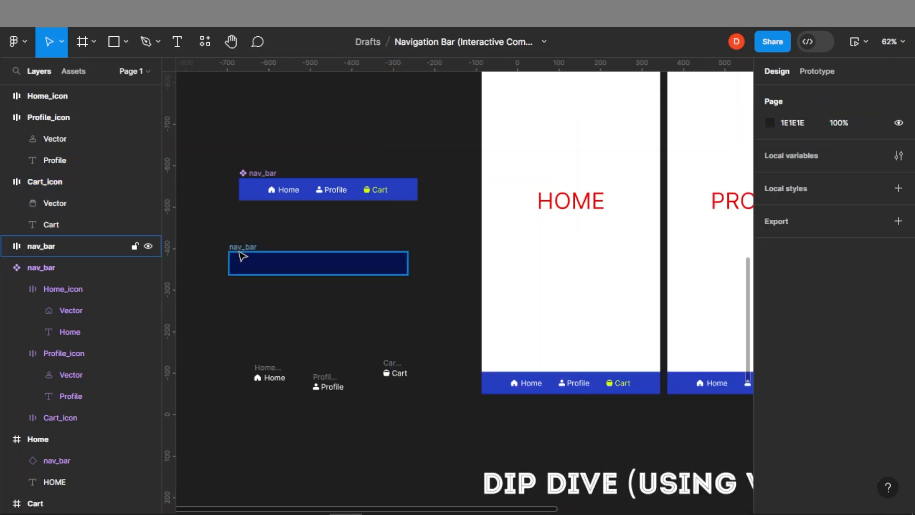
# Delete the emptied detached nav bar frame
pyautogui.click(237, 249)
pyautogui.press('Delete')
# Recolour the Home item in the Home screen's nav bar instance to cyan
pyautogui.hscroll(5, 282, 388)
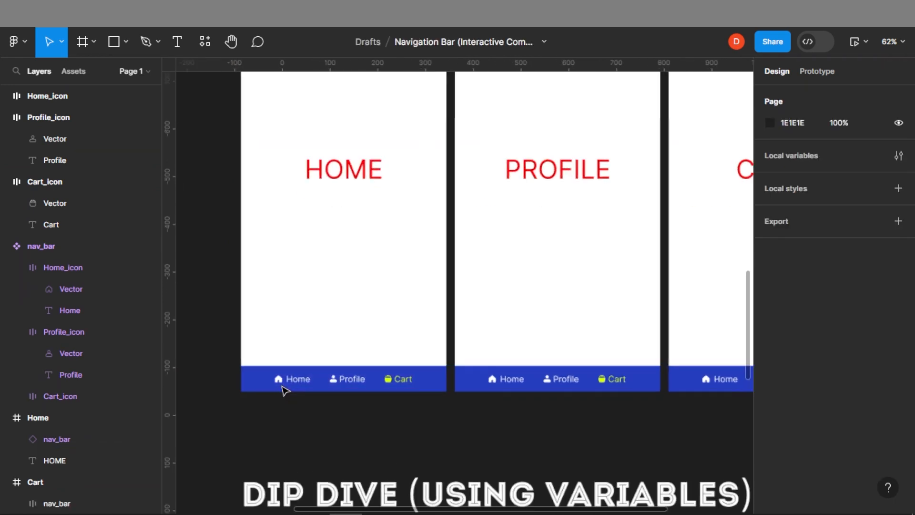
pyautogui.scroll(2, 292, 382)
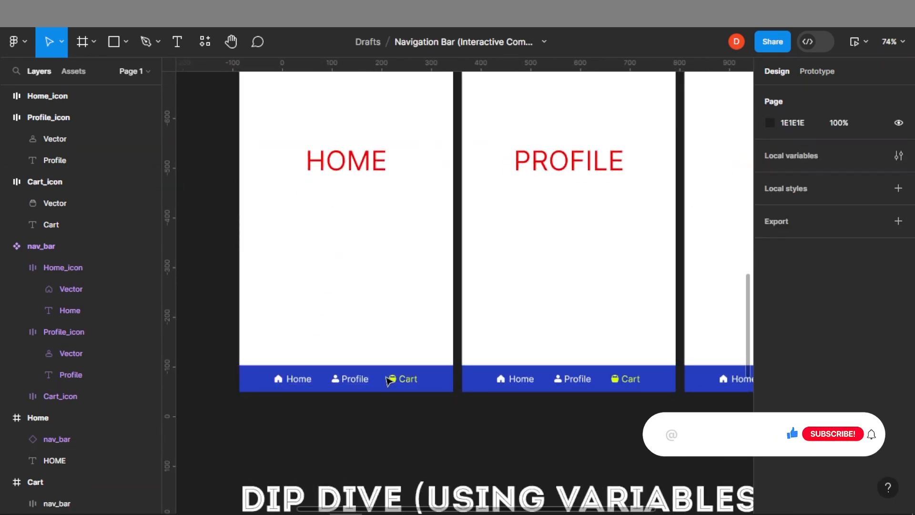
pyautogui.scroll(3, 425, 261)
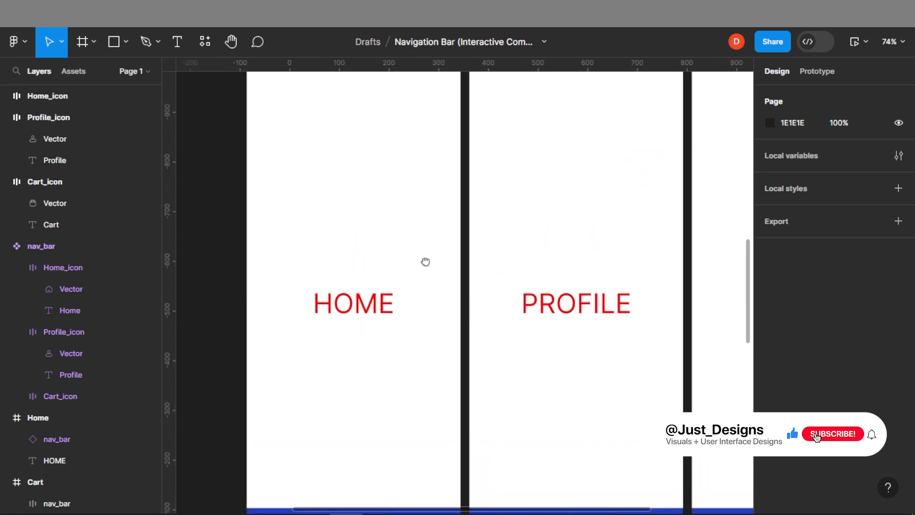
pyautogui.scroll(-2, 421, 159)
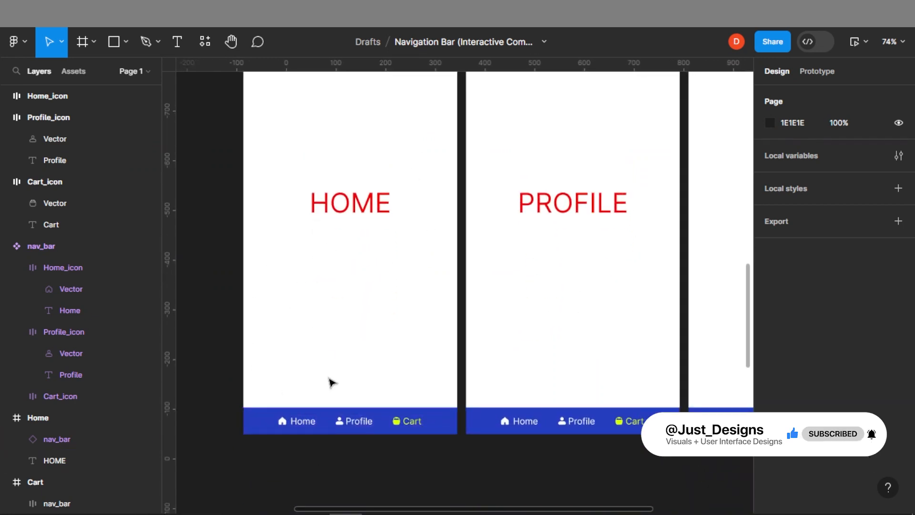
pyautogui.doubleClick(299, 427)
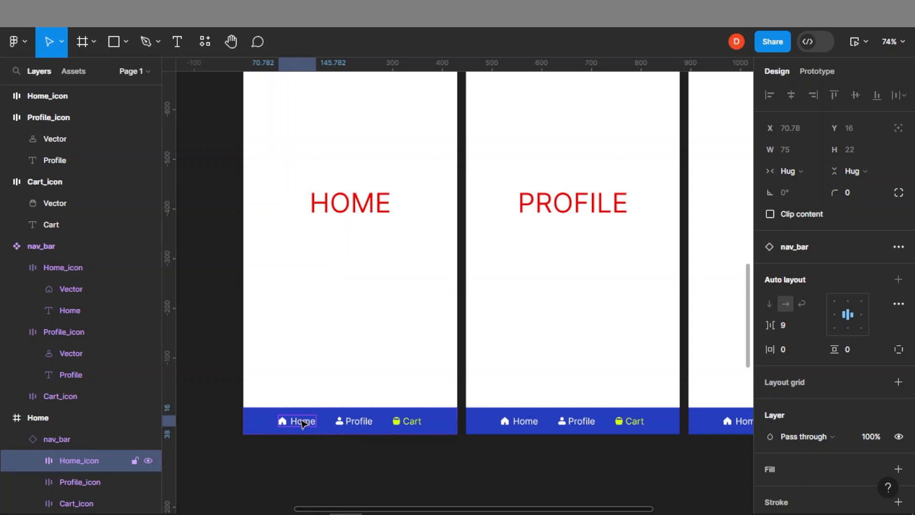
pyautogui.scroll(-3, 839, 316)
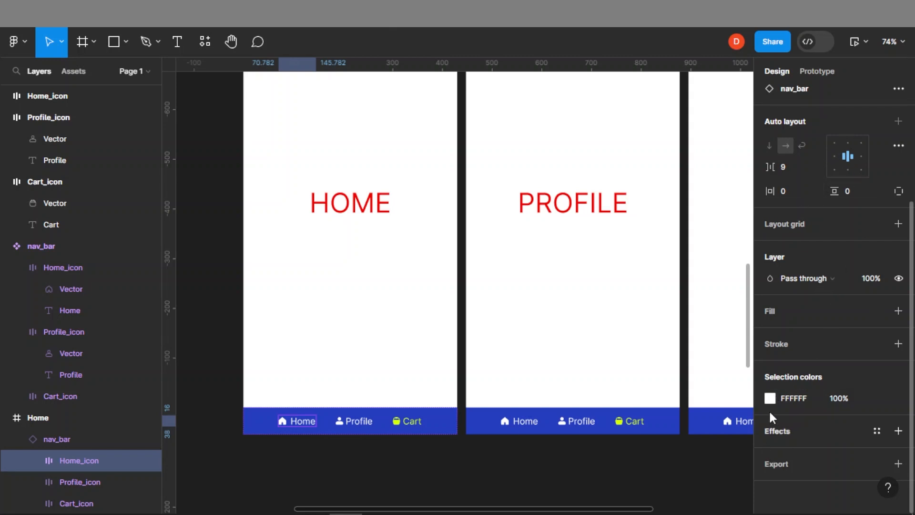
pyautogui.click(767, 395)
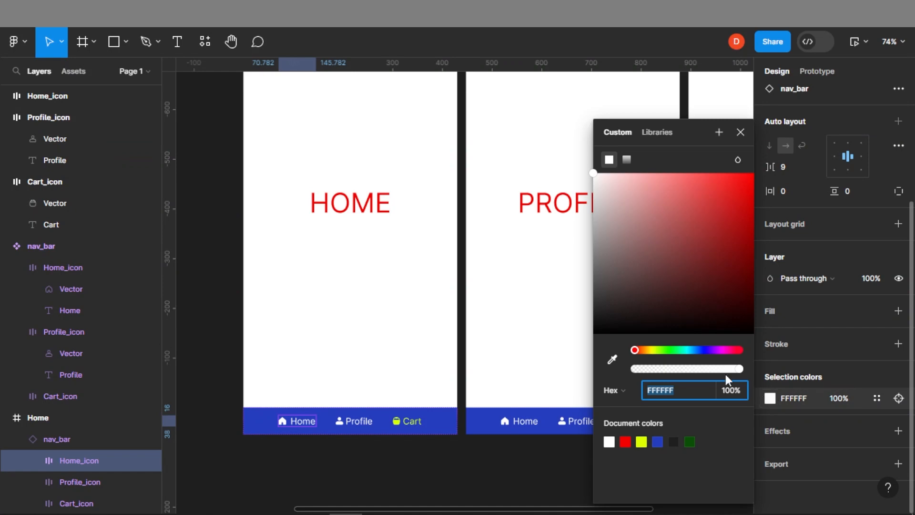
pyautogui.click(659, 350)
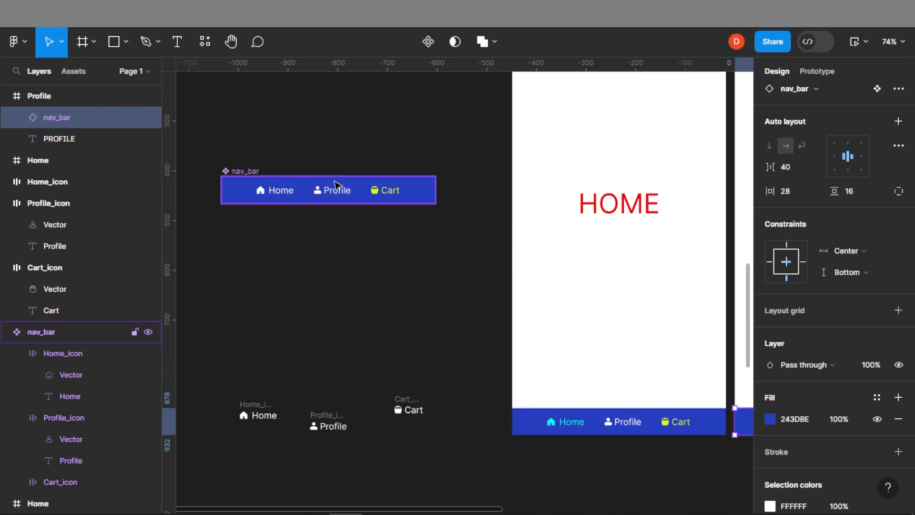
# Recolour the Home item in the main nav_bar component to yellow FBE203
pyautogui.click(277, 196)
pyautogui.click(278, 197)
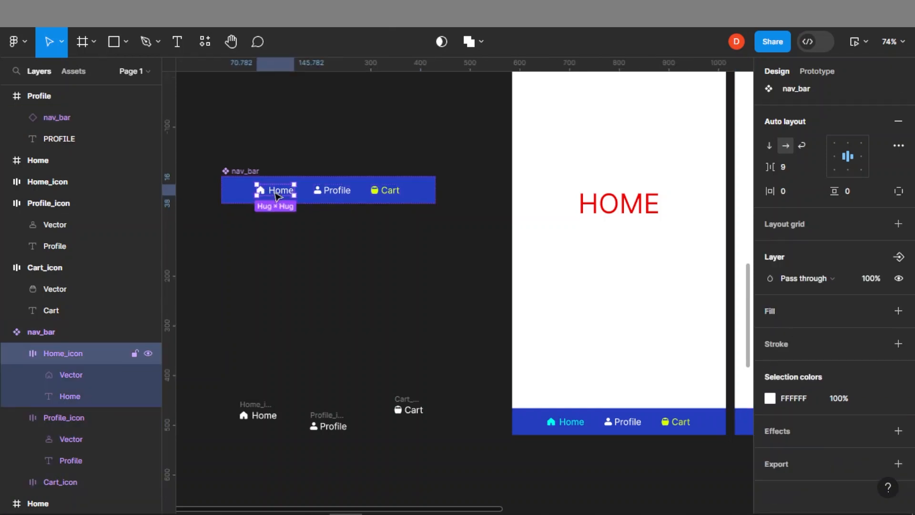
pyautogui.click(769, 398)
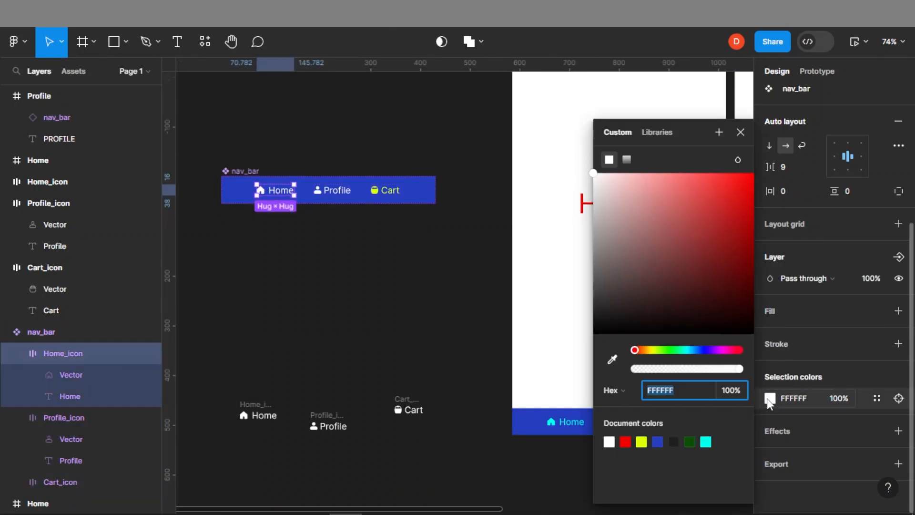
pyautogui.moveTo(657, 350); pyautogui.dragTo(650, 350)
pyautogui.click(717, 200)
pyautogui.click(745, 194)
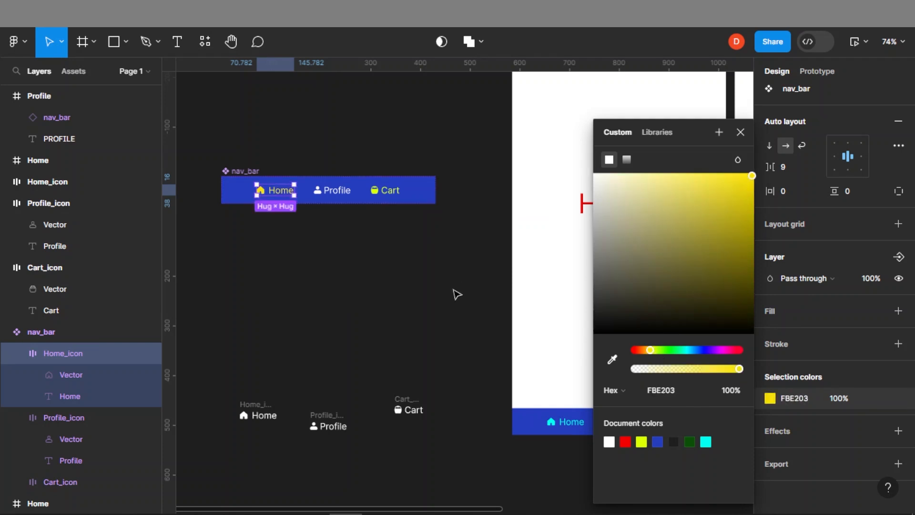
pyautogui.click(458, 304)
# Pan across the screens to compare the Home item colours in each nav bar instance
pyautogui.hscroll(6, 667, 386)
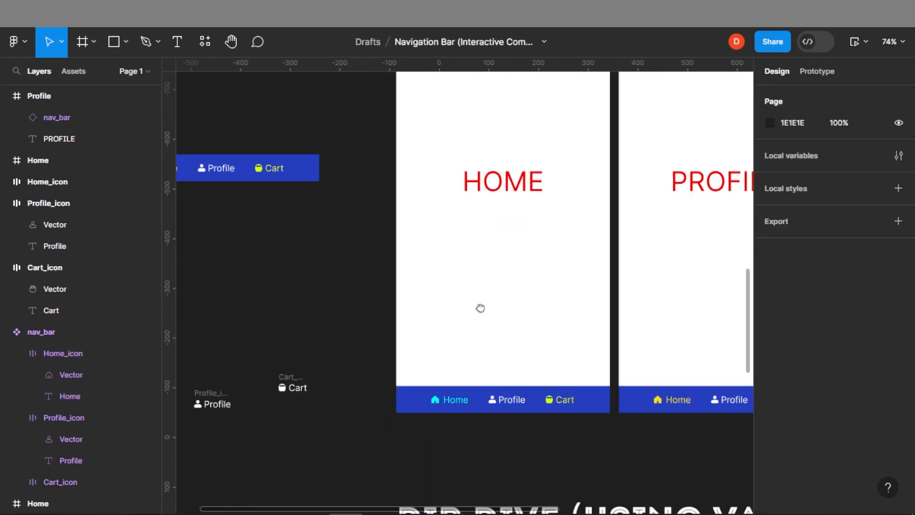
pyautogui.hscroll(6, 562, 396)
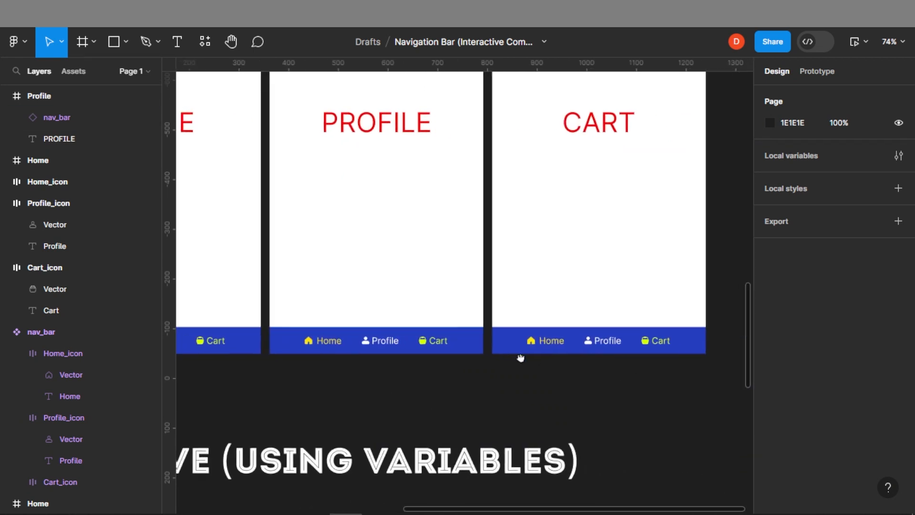
pyautogui.hscroll(-10, 330, 284)
pyautogui.scroll(-7, 404, 415)
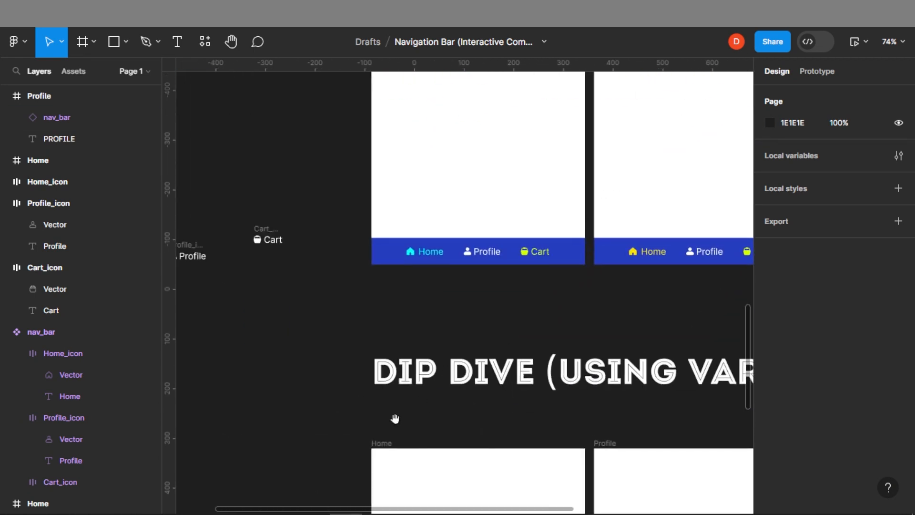
pyautogui.hscroll(10, 540, 434)
pyautogui.scroll(9, 476, 402)
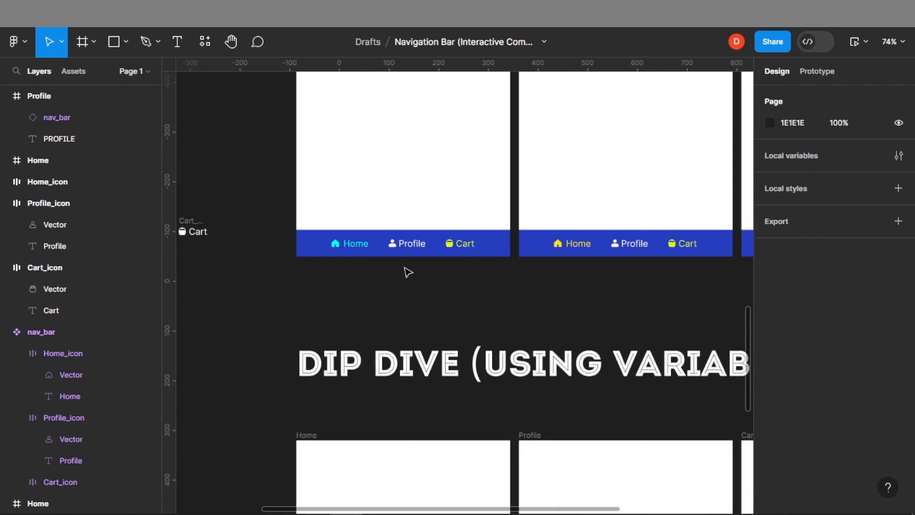
pyautogui.scroll(-5, 440, 323)
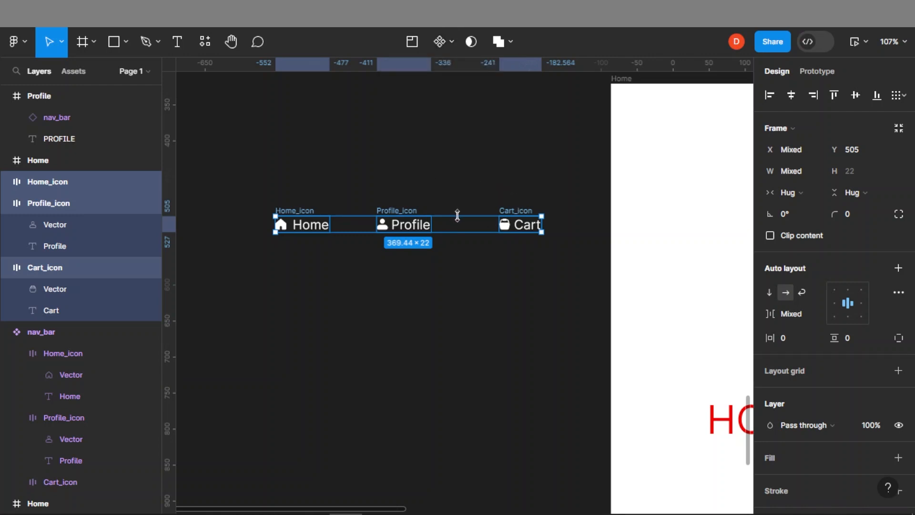
# Combine the three extracted icon groups into a component set
pyautogui.click(454, 44)
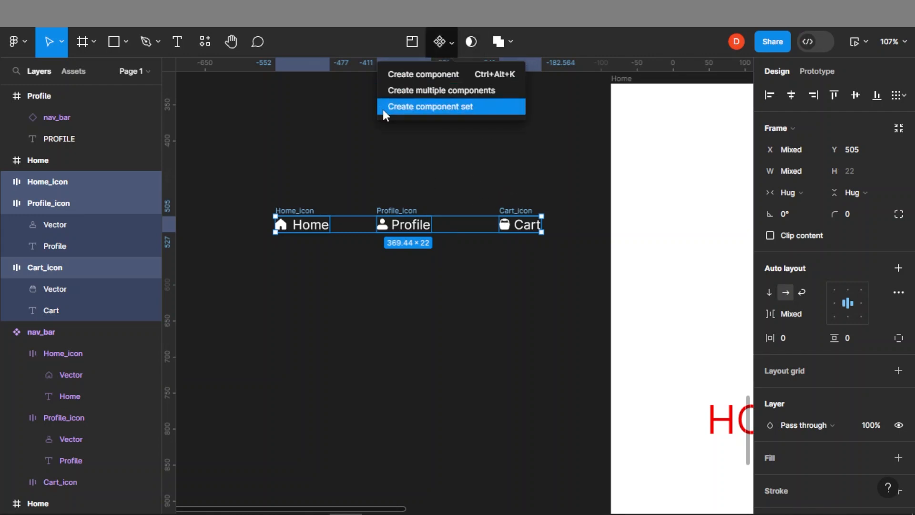
pyautogui.click(421, 107)
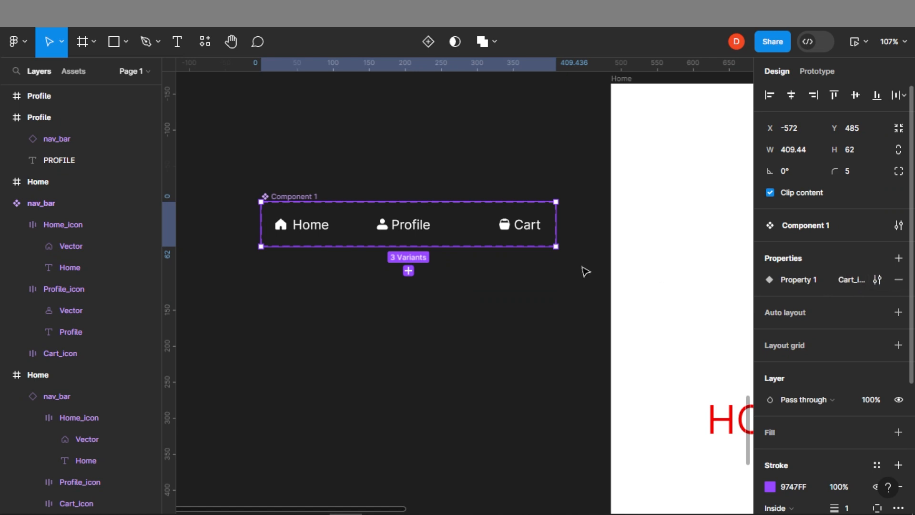
pyautogui.click(357, 285)
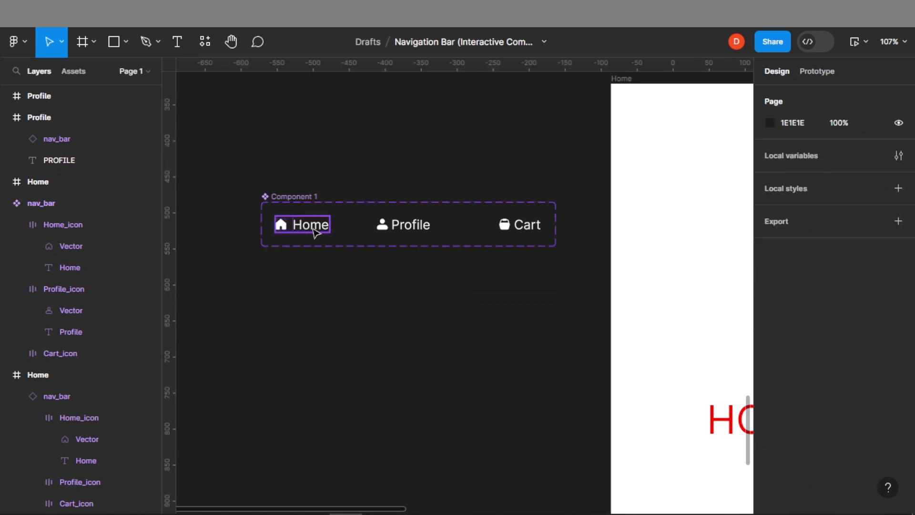
# Try a copy of the Home variant below the set, switching its Property 1 to Profile_icon and Cart_icon, then delete it
pyautogui.click(316, 228)
pyautogui.moveTo(315, 228); pyautogui.dragTo(333, 334)
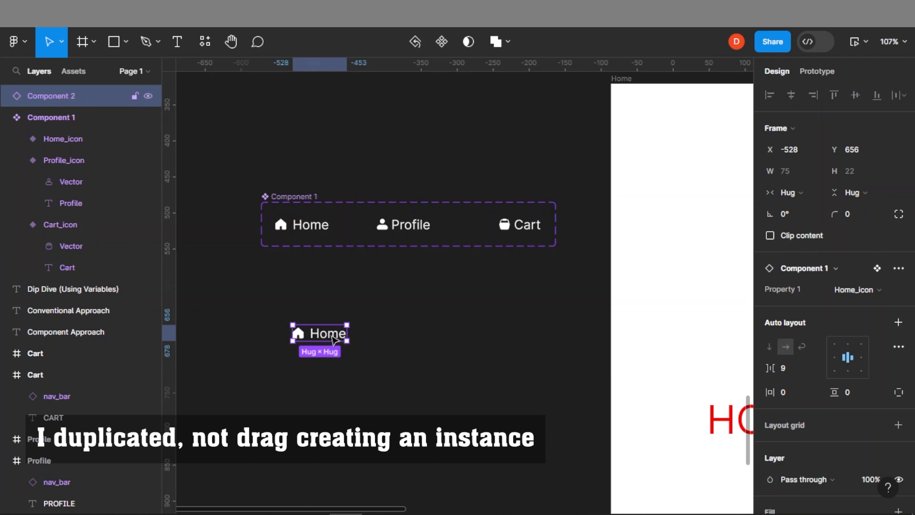
pyautogui.click(878, 290)
pyautogui.click(806, 273)
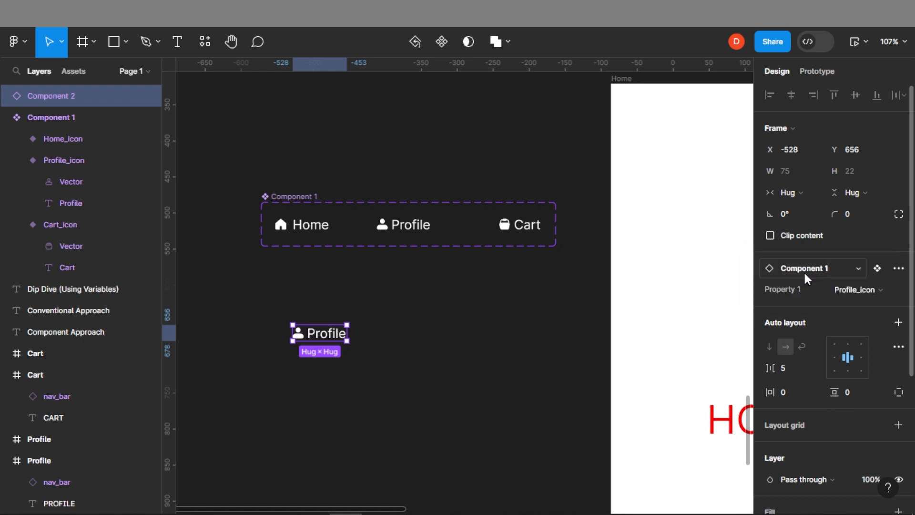
pyautogui.click(877, 292)
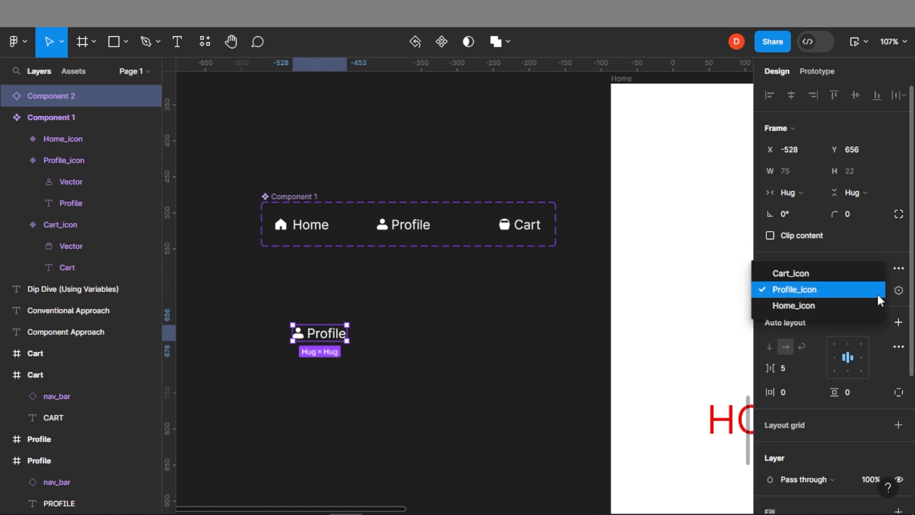
pyautogui.click(806, 267)
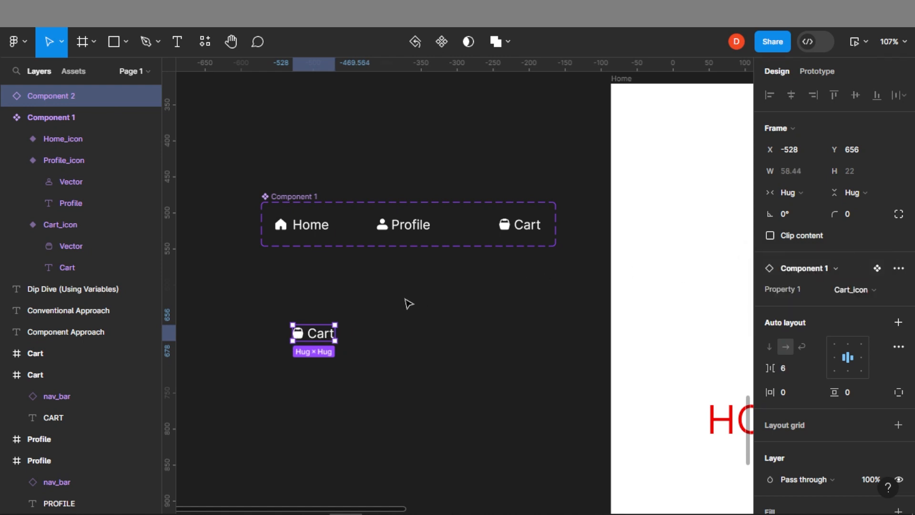
pyautogui.press('Delete')
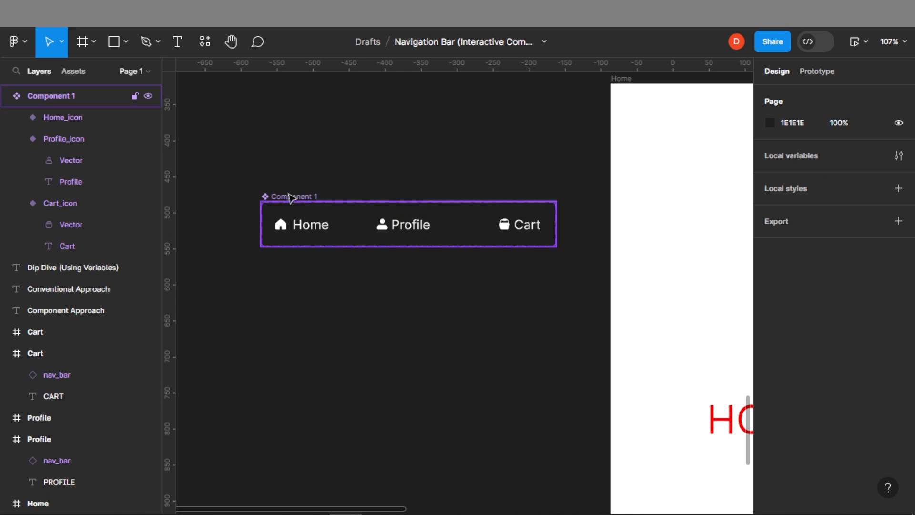
# Enlarge the Component 1 set to about 409 by 197
pyautogui.click(290, 196)
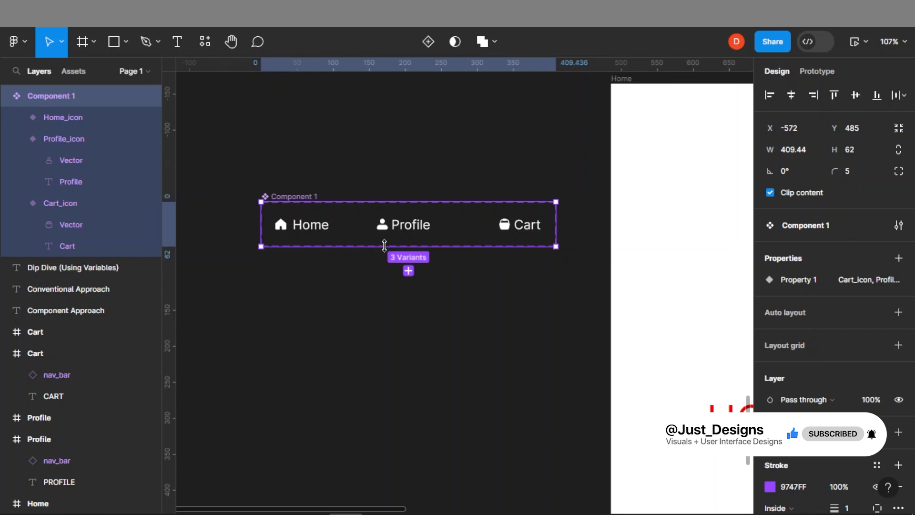
pyautogui.moveTo(375, 260); pyautogui.dragTo(350, 343)
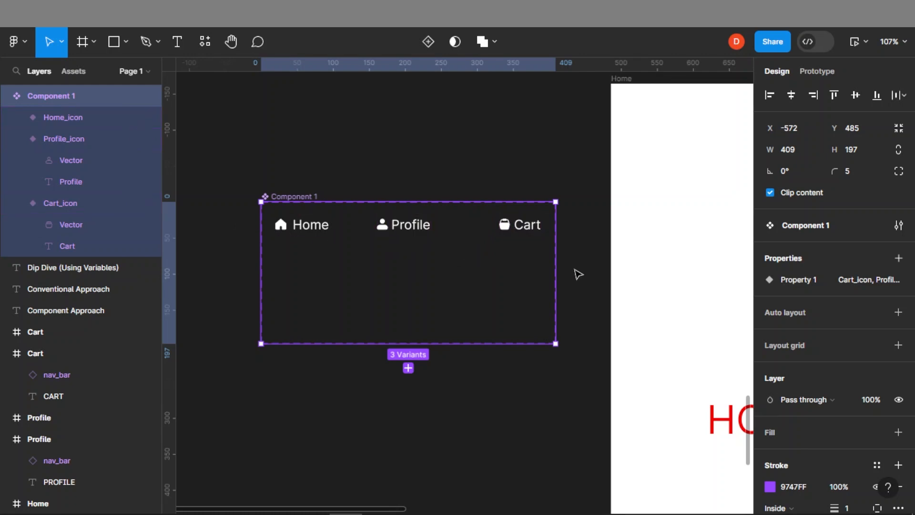
# Duplicate the three icon variants into a second row inside the component set
pyautogui.moveTo(411, 224); pyautogui.dragTo(536, 255)
pyautogui.moveTo(262, 244); pyautogui.dragTo(537, 199)
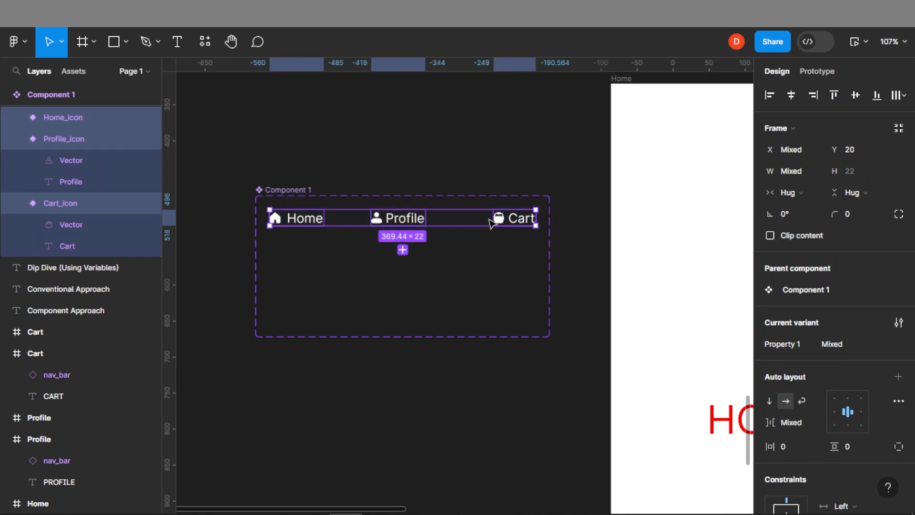
pyautogui.moveTo(395, 224); pyautogui.dragTo(395, 263)
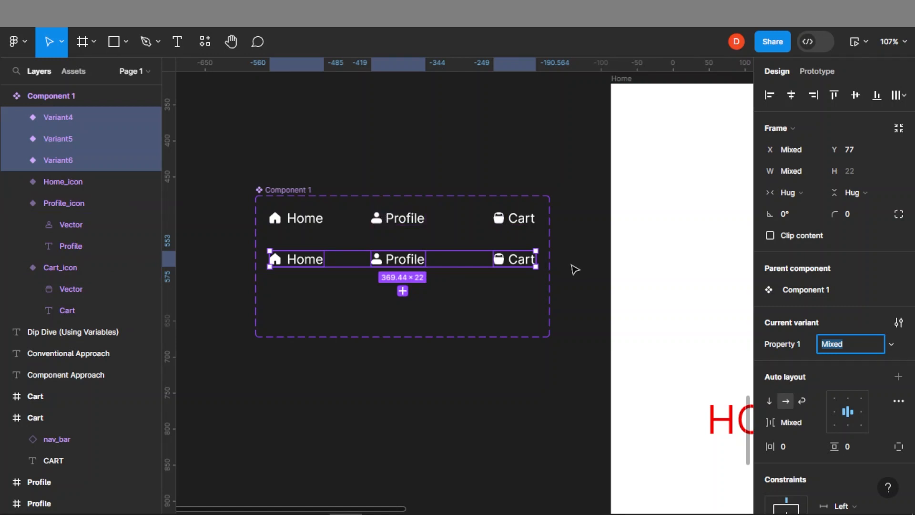
# Recolor the second-row icon variants yellow, FAF000, through their selection colour
pyautogui.scroll(-7, 825, 384)
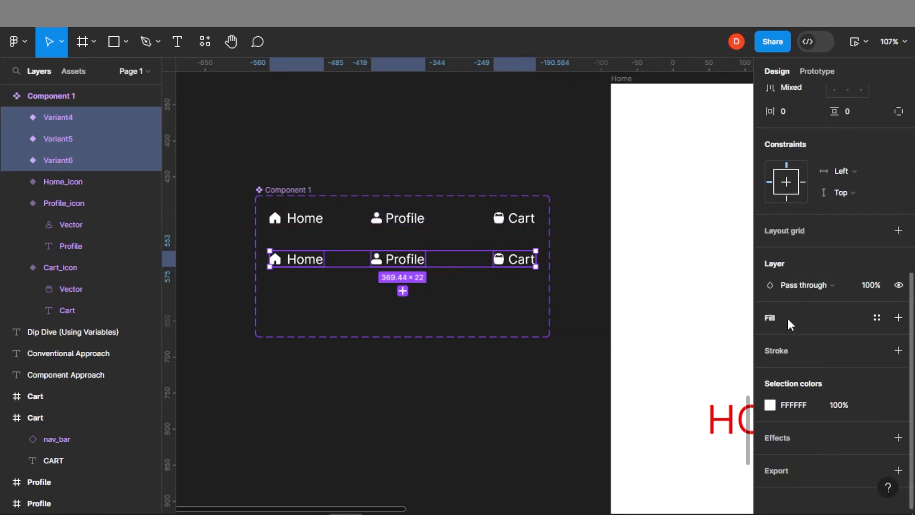
pyautogui.click(769, 406)
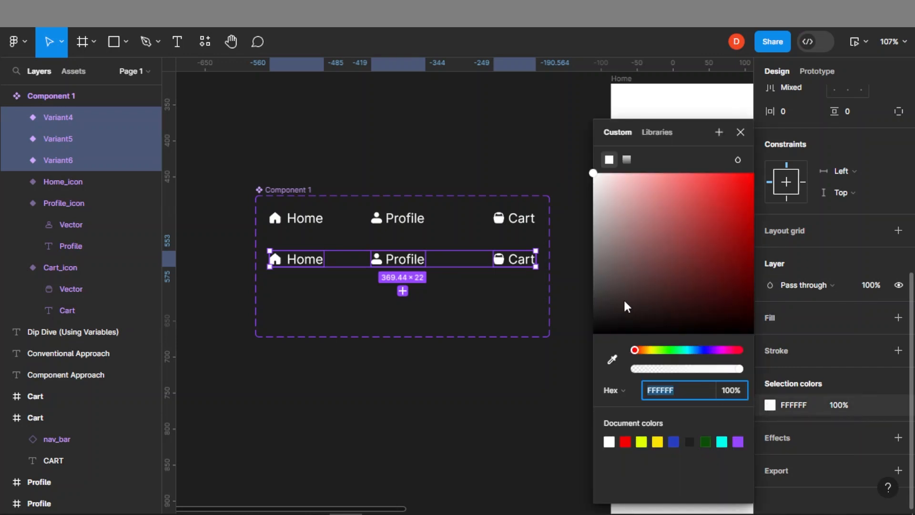
pyautogui.click(652, 350)
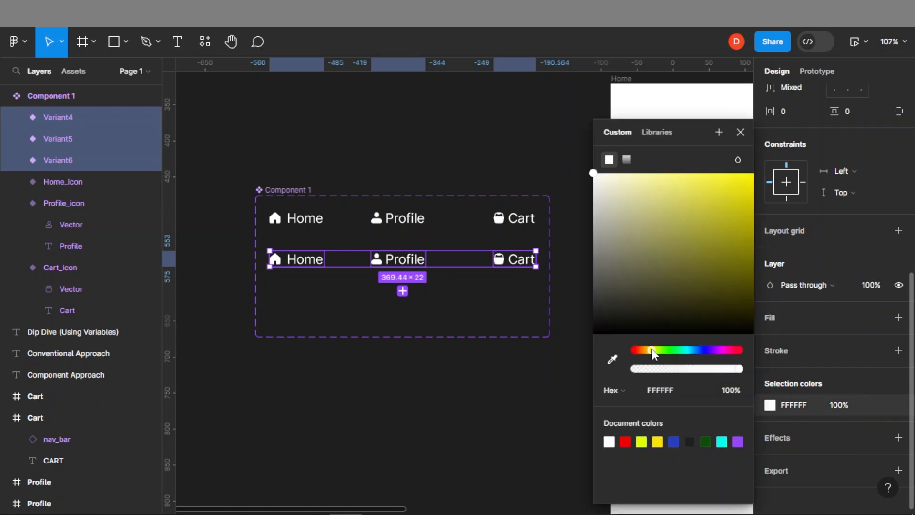
pyautogui.click(743, 197)
pyautogui.moveTo(761, 180); pyautogui.dragTo(762, 178)
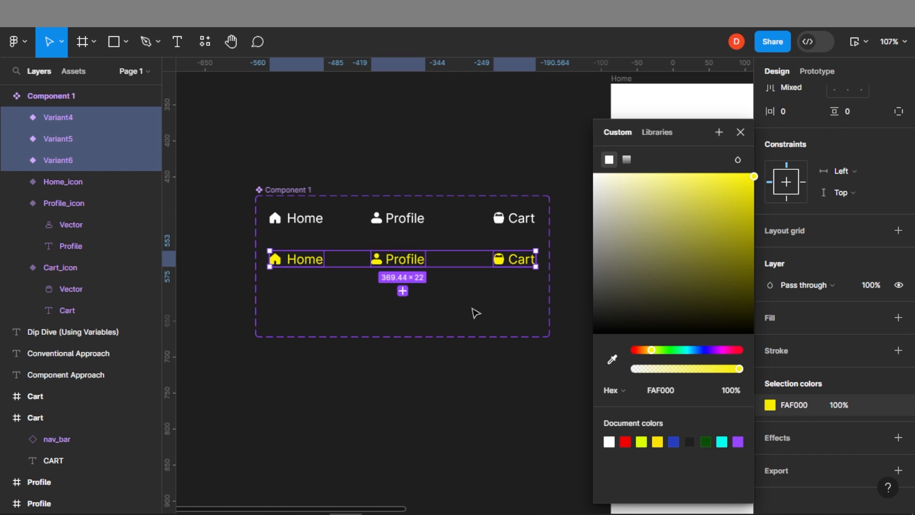
# Shrink the Component 1 set's height to fit the two rows, about 409 by 131
pyautogui.click(375, 330)
pyautogui.click(366, 337)
pyautogui.moveTo(372, 331); pyautogui.dragTo(394, 289)
pyautogui.click(418, 337)
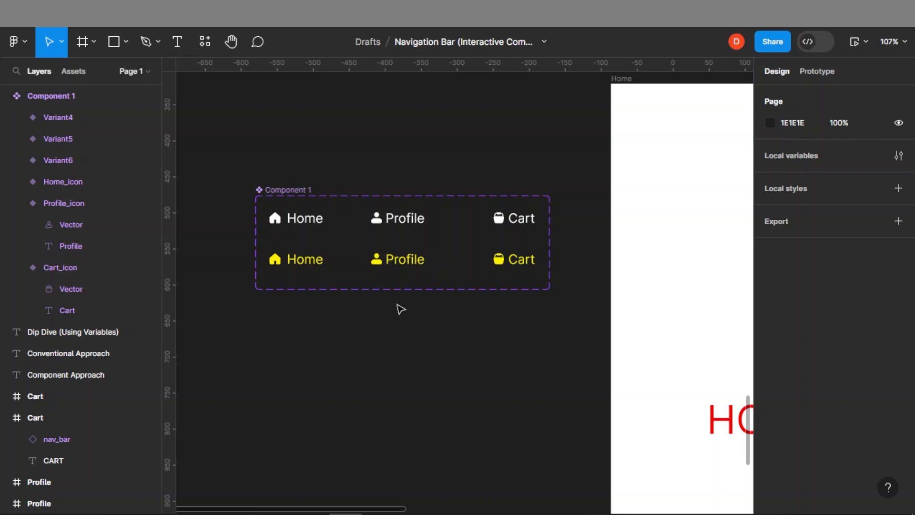
# Set the yellow Home variant's Property 1 value to H_home
pyautogui.click(305, 219)
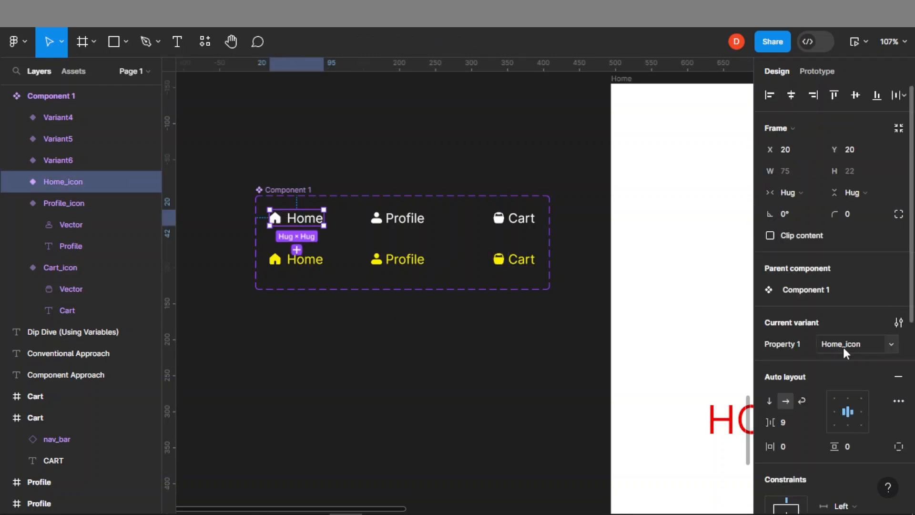
pyautogui.click(414, 220)
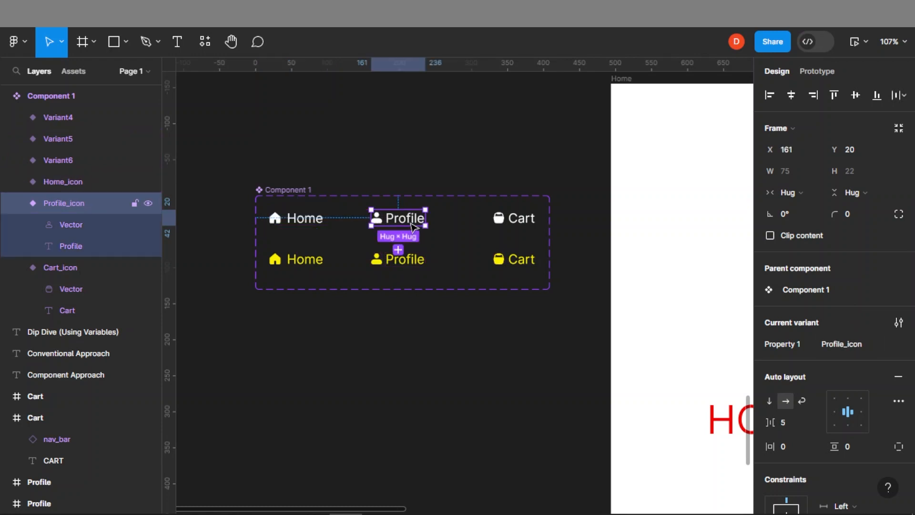
pyautogui.press('Tab')
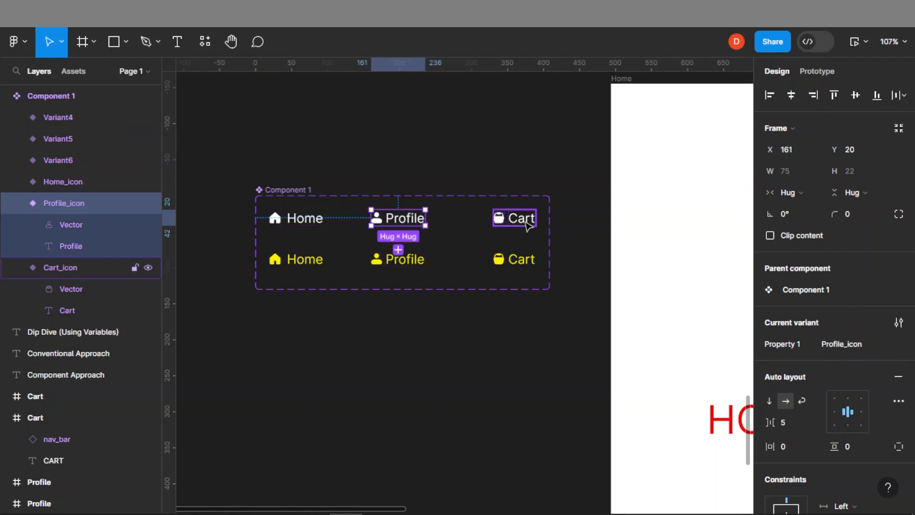
pyautogui.click(300, 260)
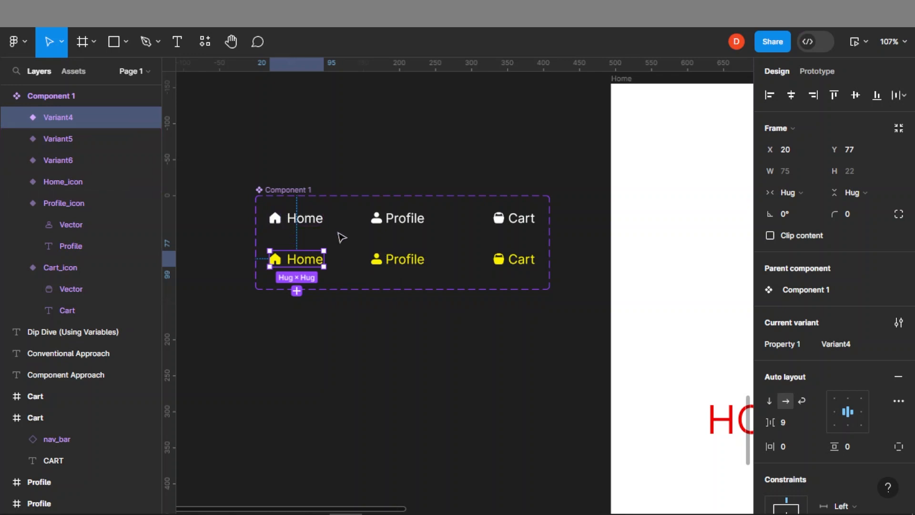
pyautogui.click(836, 344)
pyautogui.write('H_home')
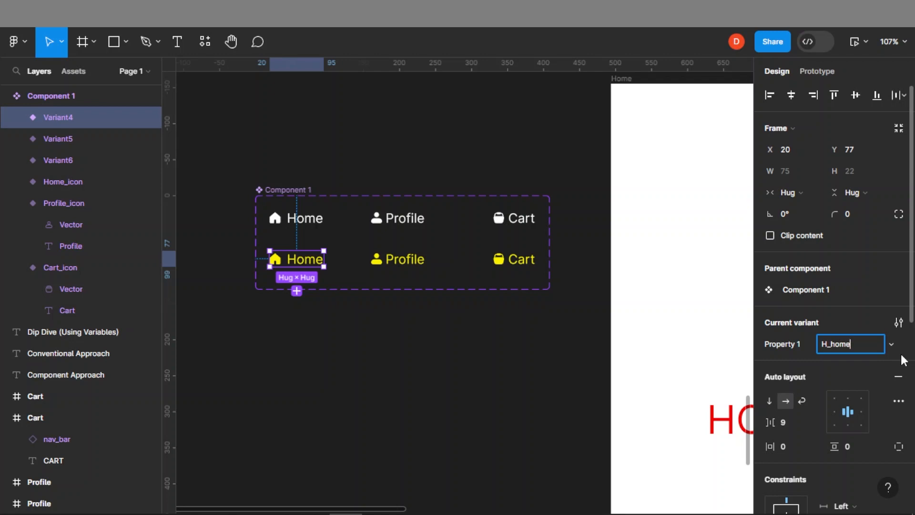
# Set the yellow Profile and Cart variants' Property 1 values to H_profile and H_cart
pyautogui.click(395, 261)
pyautogui.click(846, 341)
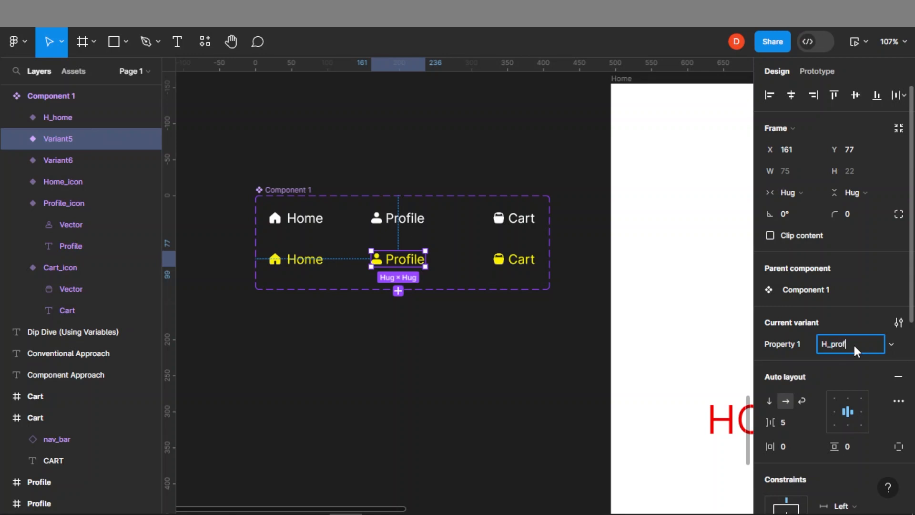
pyautogui.write('H_profile')
pyautogui.click(499, 260)
pyautogui.click(843, 345)
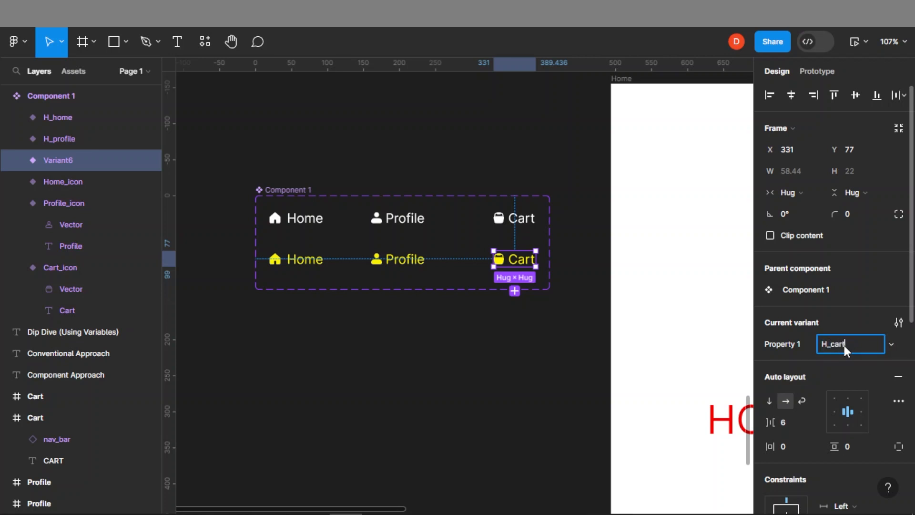
pyautogui.click(490, 378)
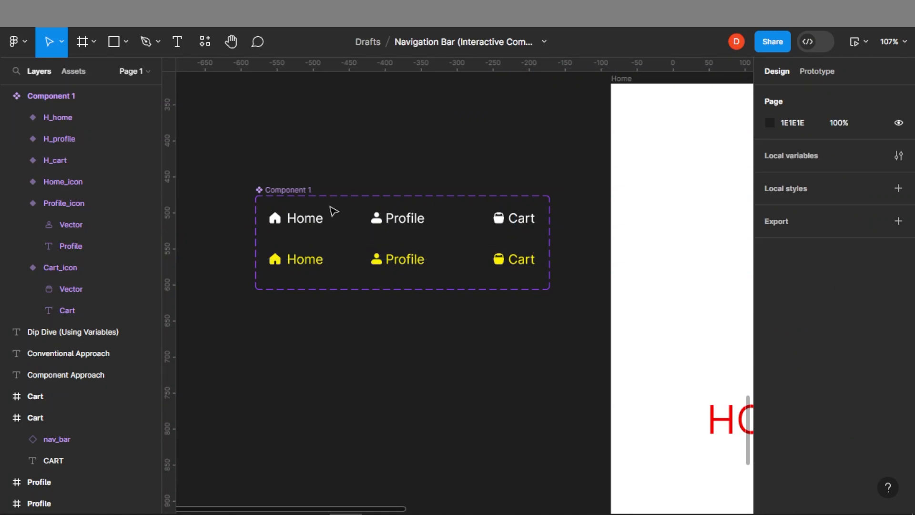
# Copy the three white Home, Profile and Cart variants as instances below the component set
pyautogui.click(286, 191)
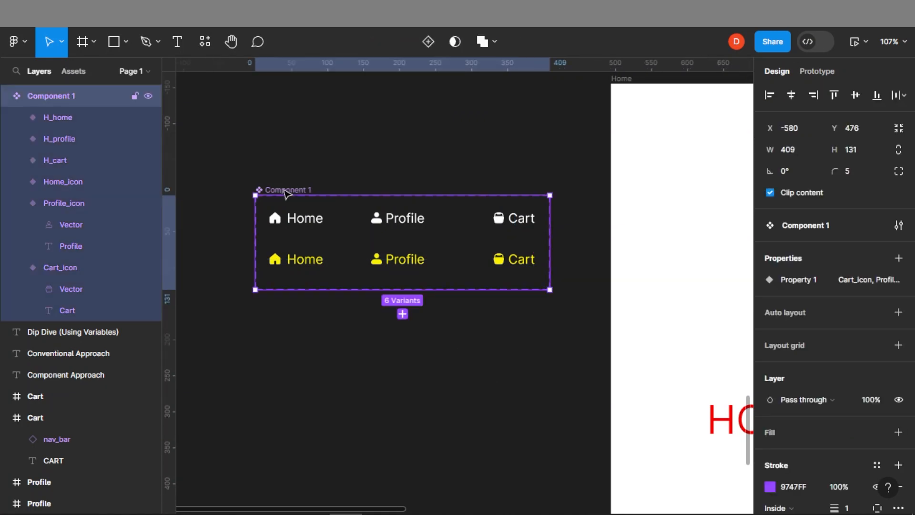
pyautogui.click(285, 217)
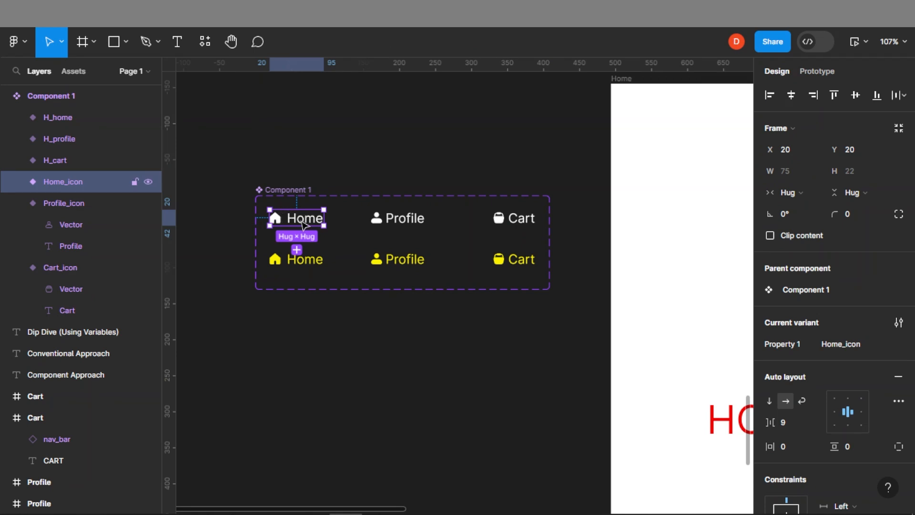
pyautogui.keyDown('shift'); pyautogui.click(418, 220); pyautogui.keyUp('shift')
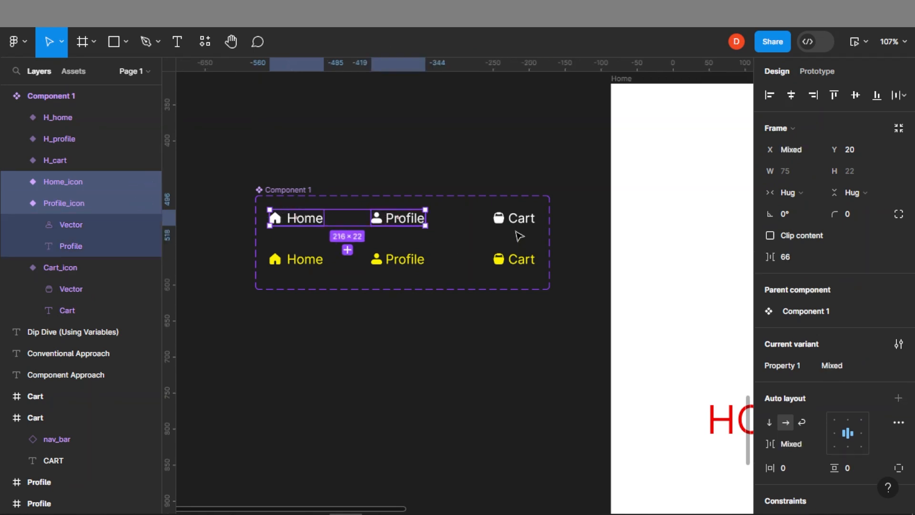
pyautogui.keyDown('shift'); pyautogui.click(523, 223); pyautogui.keyUp('shift')
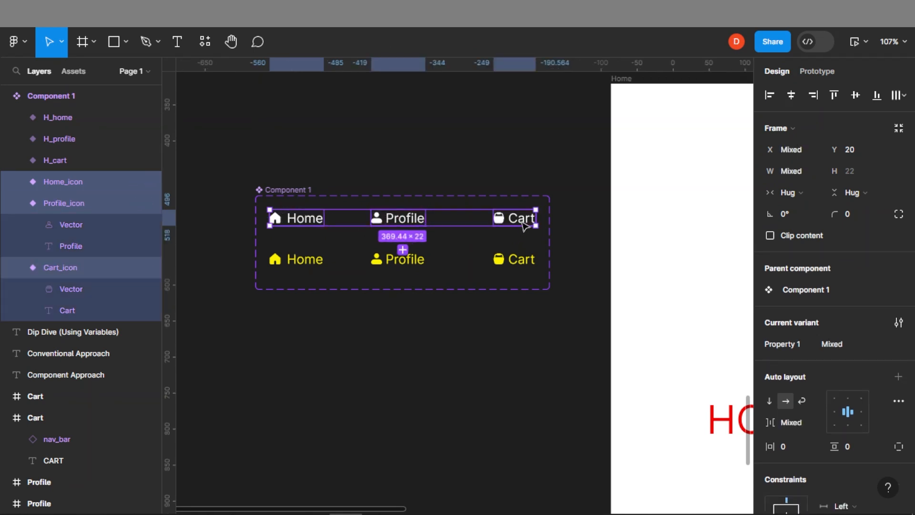
pyautogui.moveTo(524, 226); pyautogui.dragTo(501, 374)
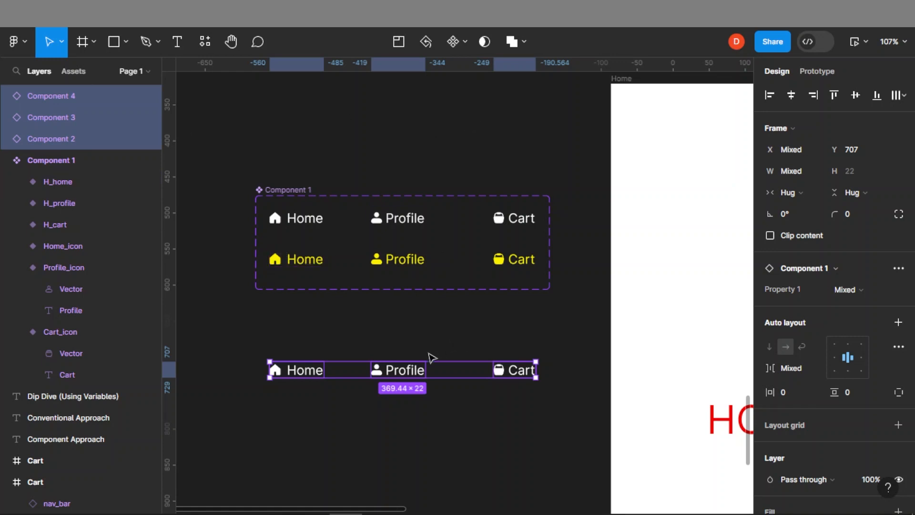
# Wrap the three instances in an auto layout frame with horizontal padding 40 and vertical padding 18
pyautogui.rightClick(406, 375)
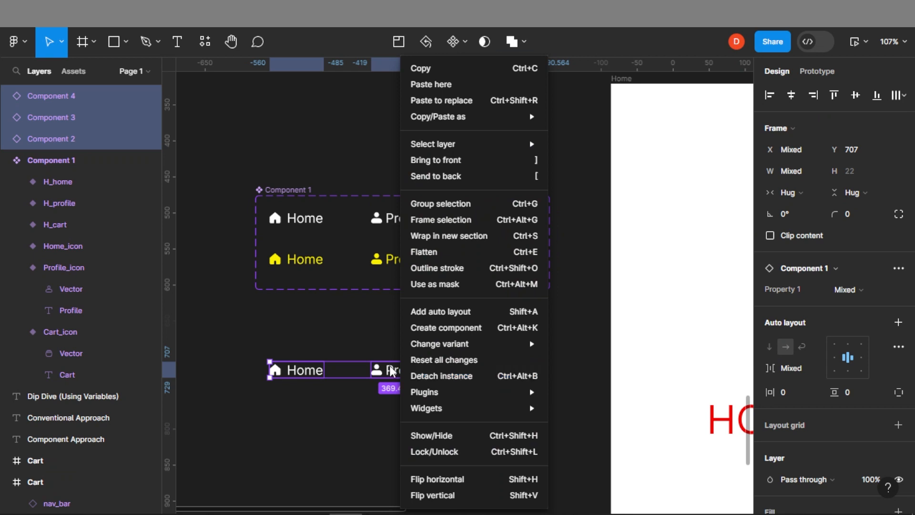
pyautogui.click(443, 314)
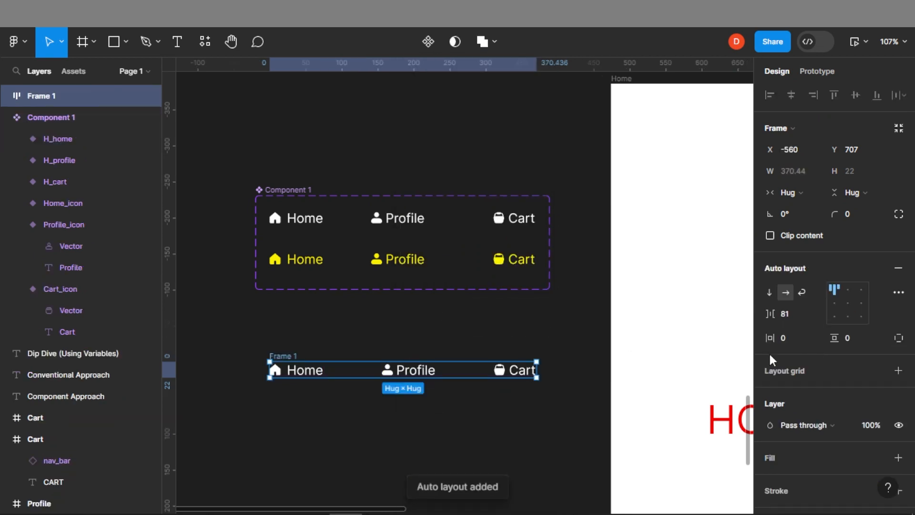
pyautogui.moveTo(769, 338); pyautogui.dragTo(858, 336)
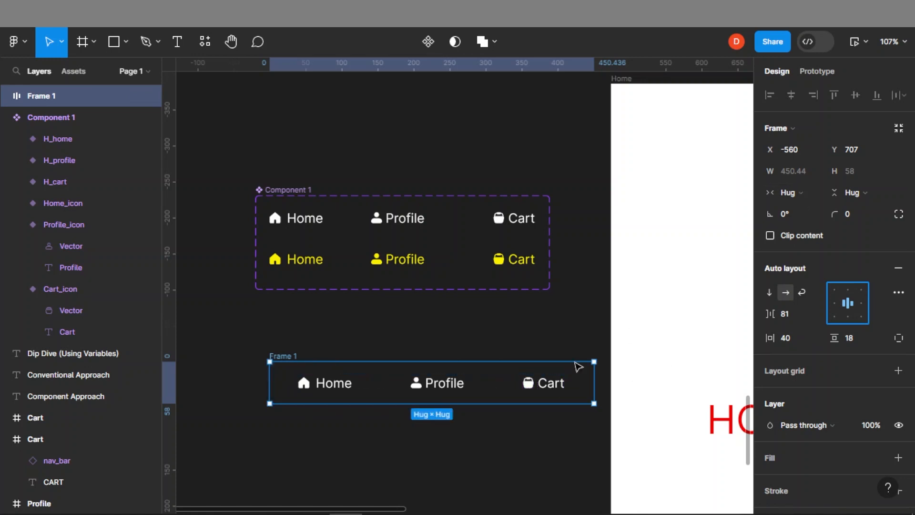
# Make the frame's width Fixed and set it to 430
pyautogui.click(790, 192)
pyautogui.click(811, 177)
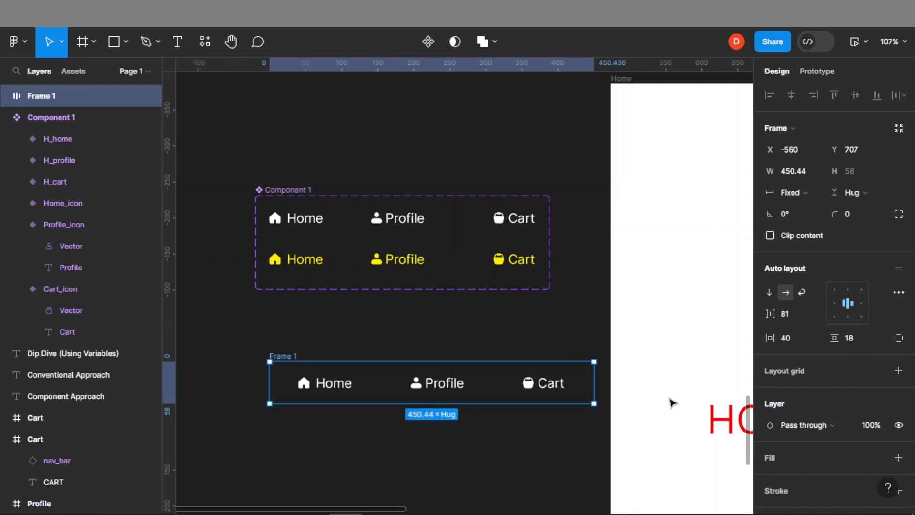
pyautogui.scroll(-1, 672, 403)
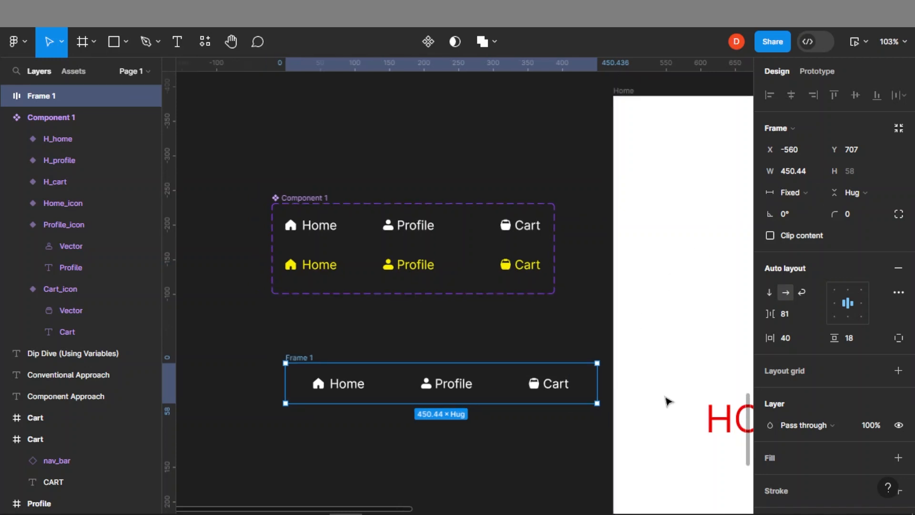
pyautogui.hscroll(5, 672, 372)
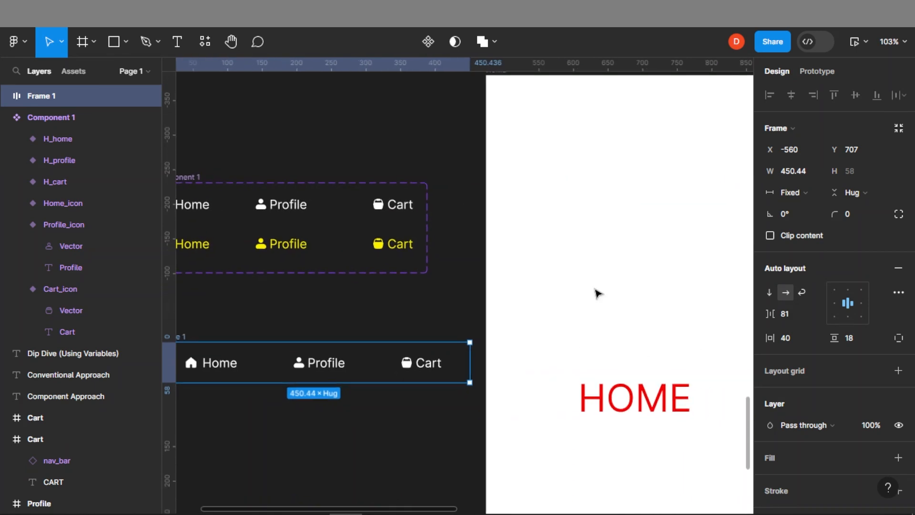
pyautogui.click(802, 169)
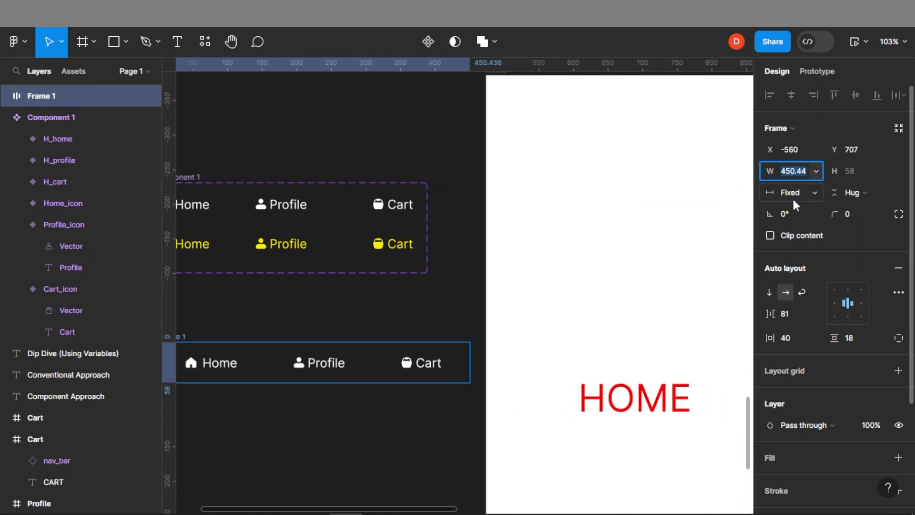
pyautogui.write('4')
pyautogui.press('Return')
# Set the frame's auto layout gap between items to 58
pyautogui.scroll(-2, 418, 371)
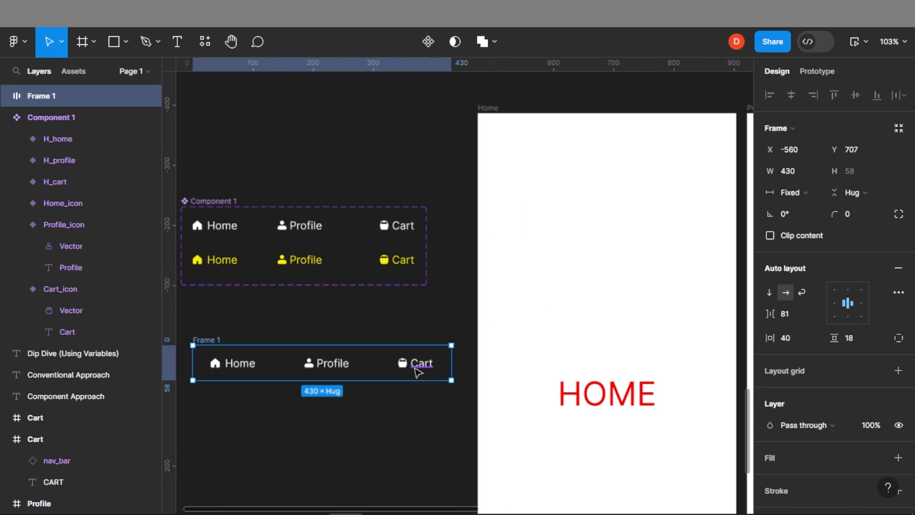
pyautogui.scroll(-2, 320, 360)
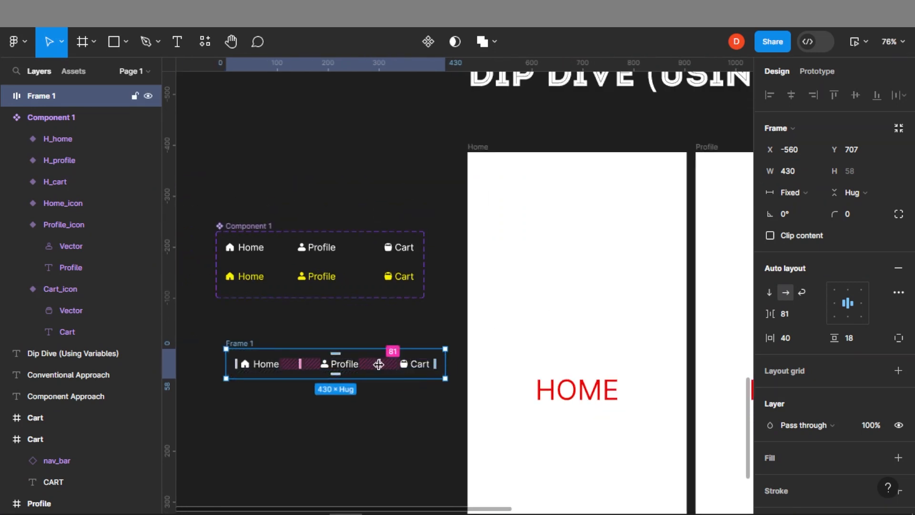
pyautogui.moveTo(769, 313); pyautogui.dragTo(747, 314)
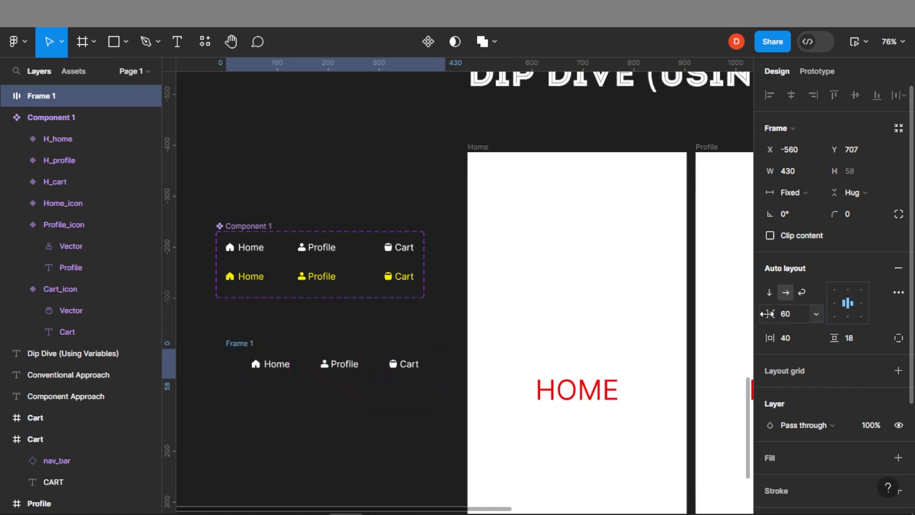
pyautogui.moveTo(768, 314); pyautogui.dragTo(766, 313)
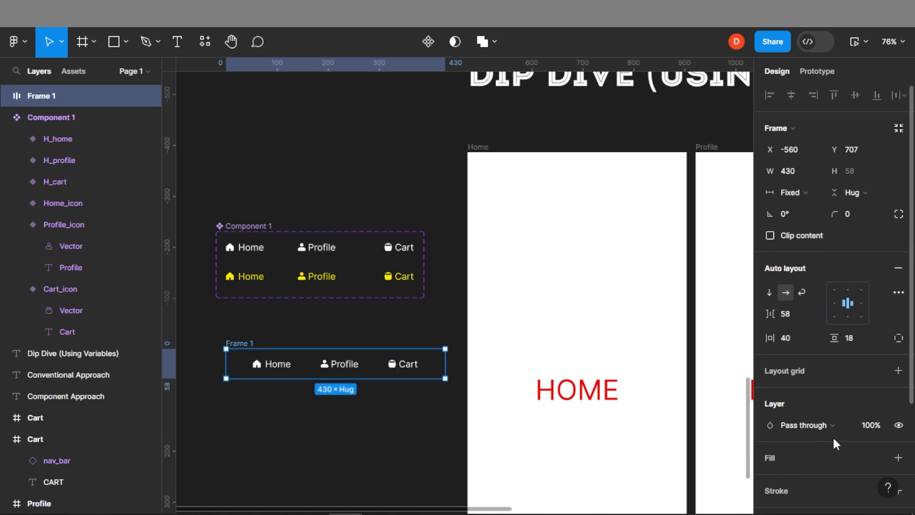
# Add a fill to Frame 1 using the dark green document colour 0C4F07
pyautogui.scroll(-3, 805, 428)
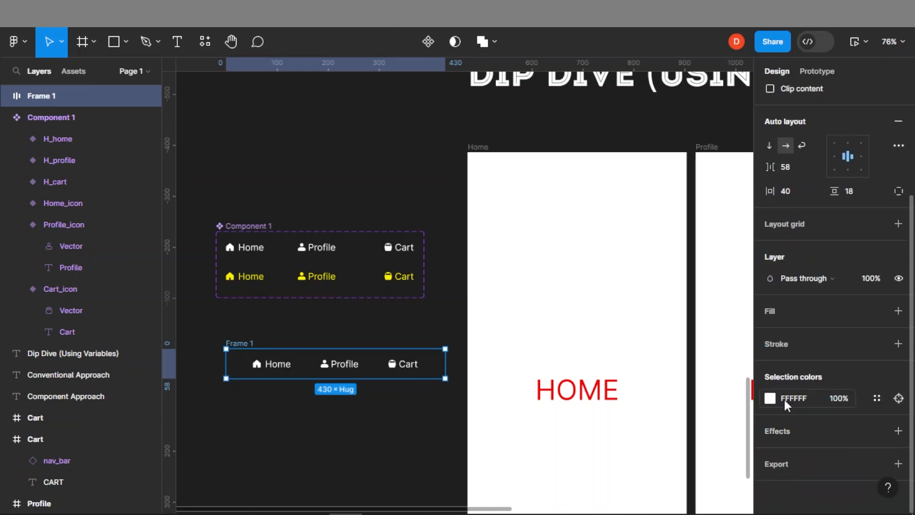
pyautogui.click(898, 311)
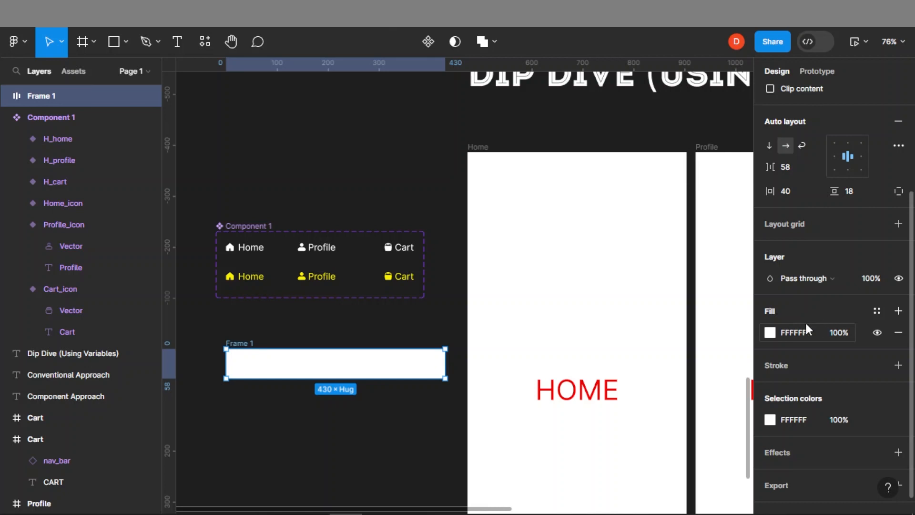
pyautogui.click(769, 332)
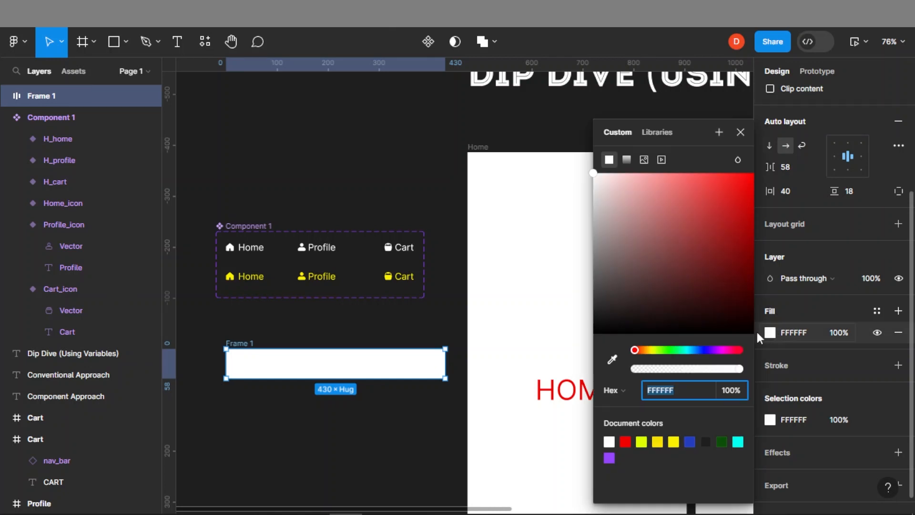
pyautogui.click(721, 441)
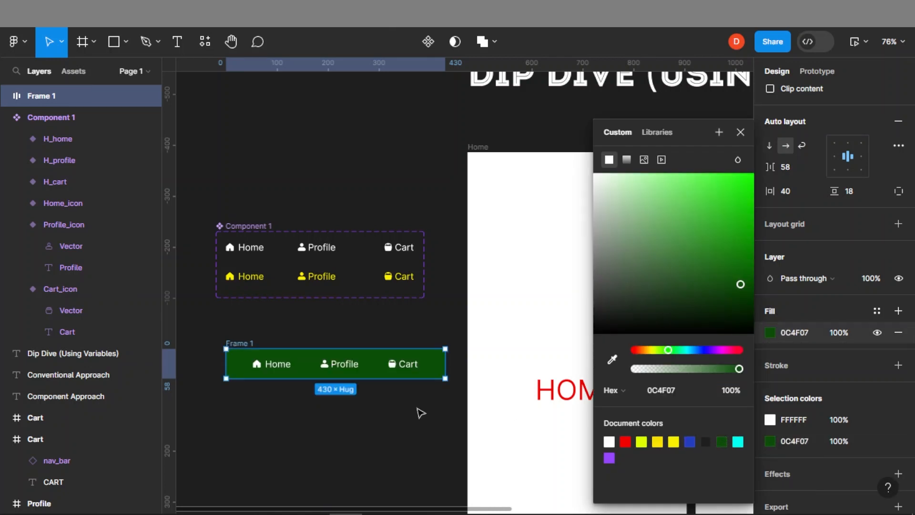
pyautogui.click(355, 424)
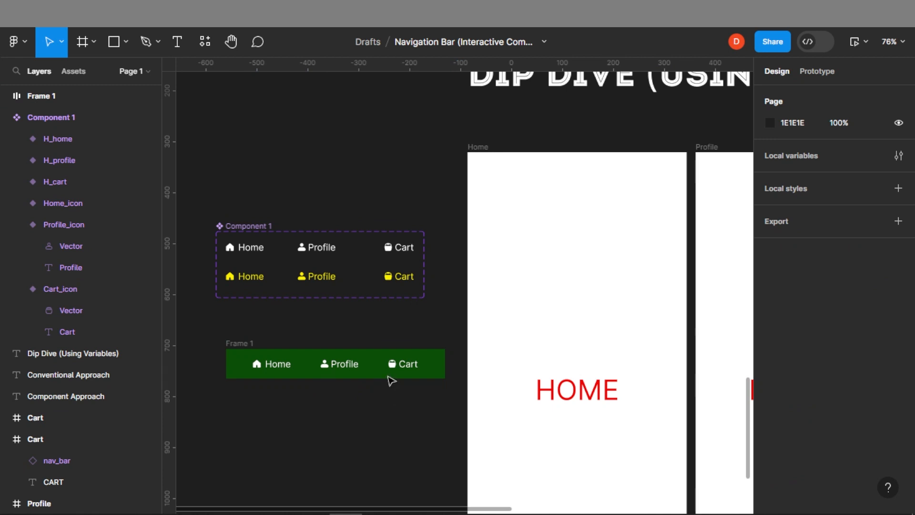
pyautogui.scroll(-3, 390, 396)
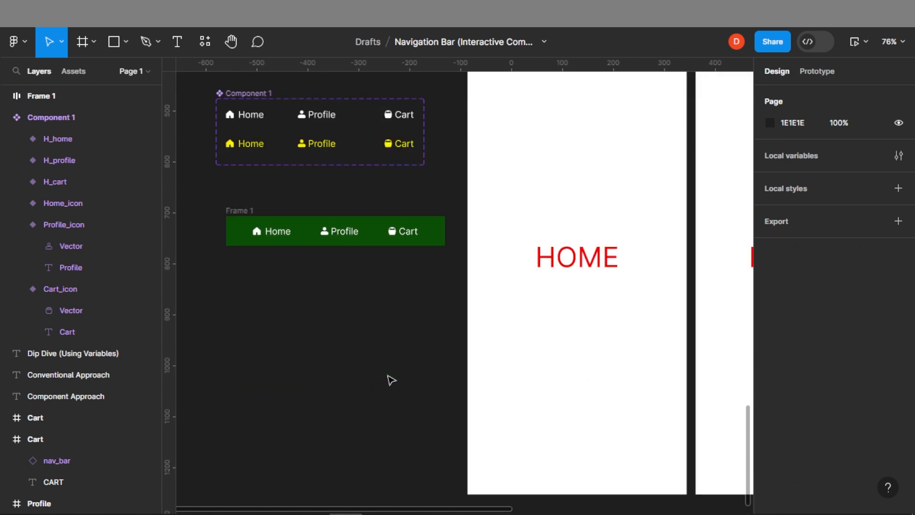
# Swap the nav bar's first instance to the Profile_icon variant
pyautogui.scroll(1, 390, 380)
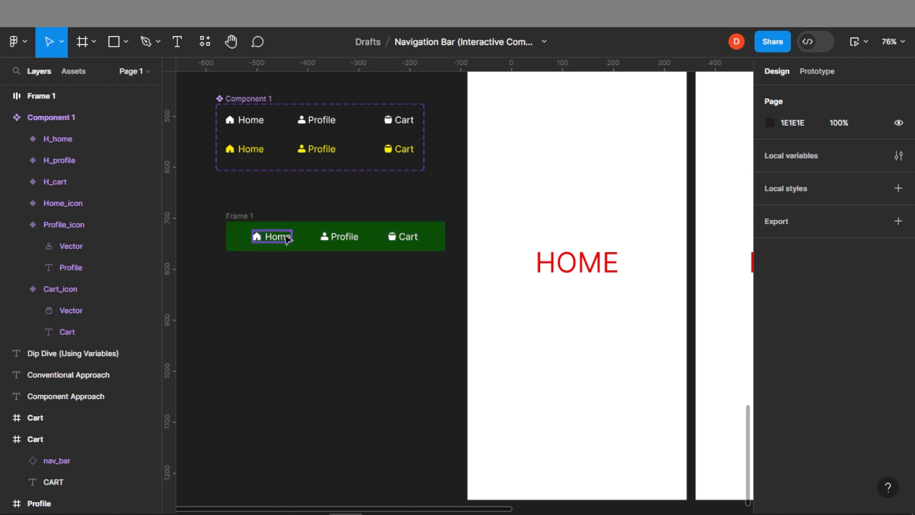
pyautogui.click(284, 239)
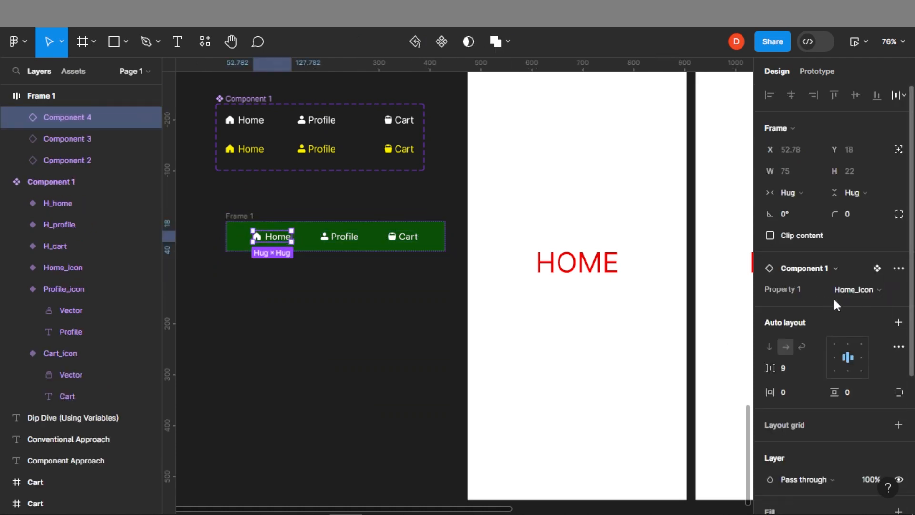
pyautogui.click(874, 289)
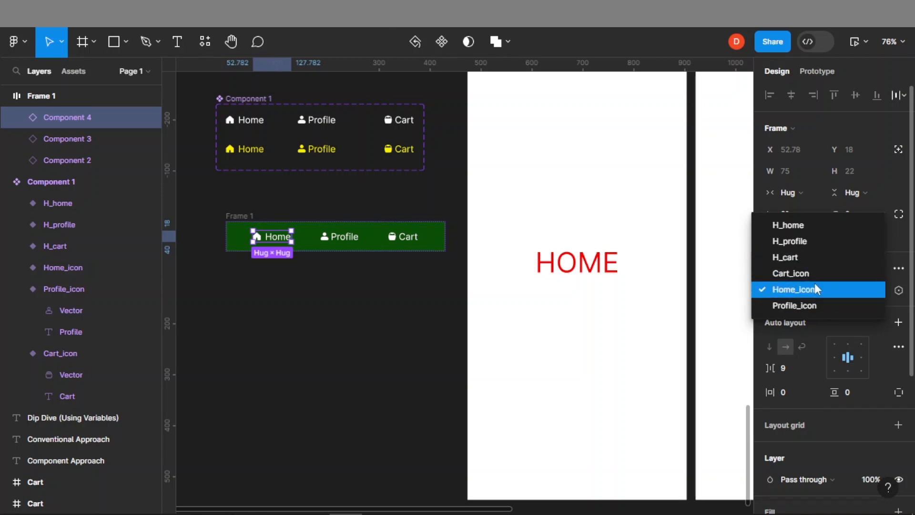
pyautogui.click(807, 307)
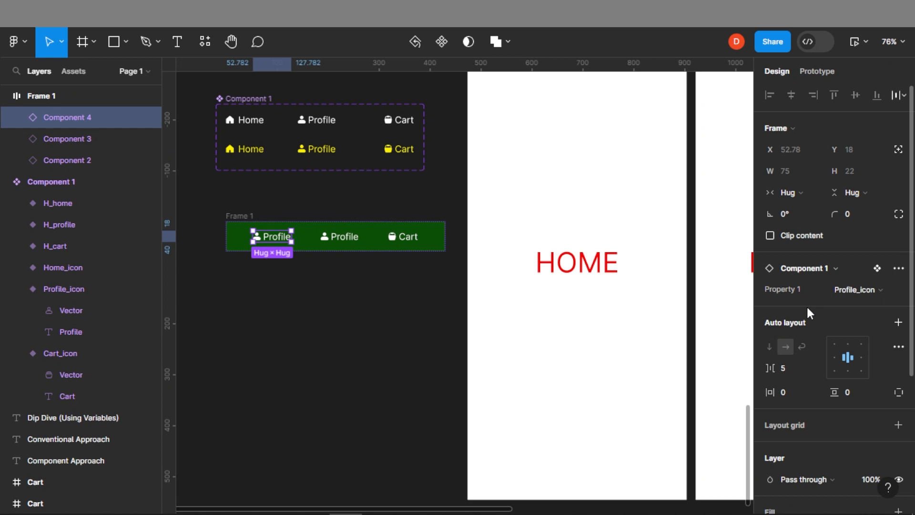
# Swap the nav bar's second instance to the Home_icon variant
pyautogui.click(340, 239)
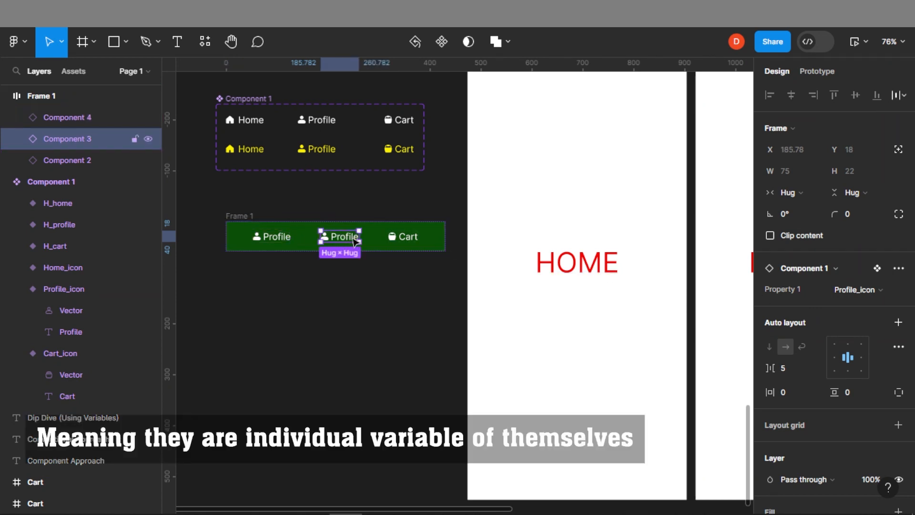
pyautogui.click(868, 291)
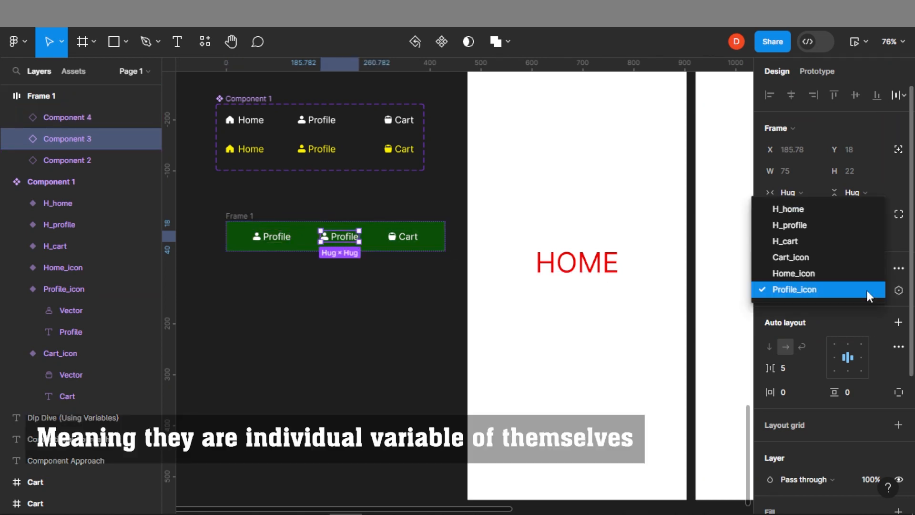
pyautogui.click(808, 209)
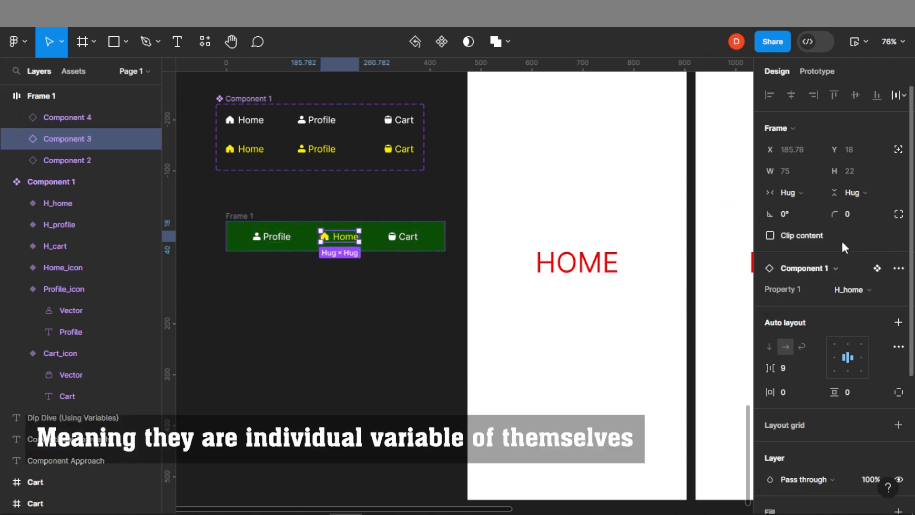
pyautogui.click(862, 291)
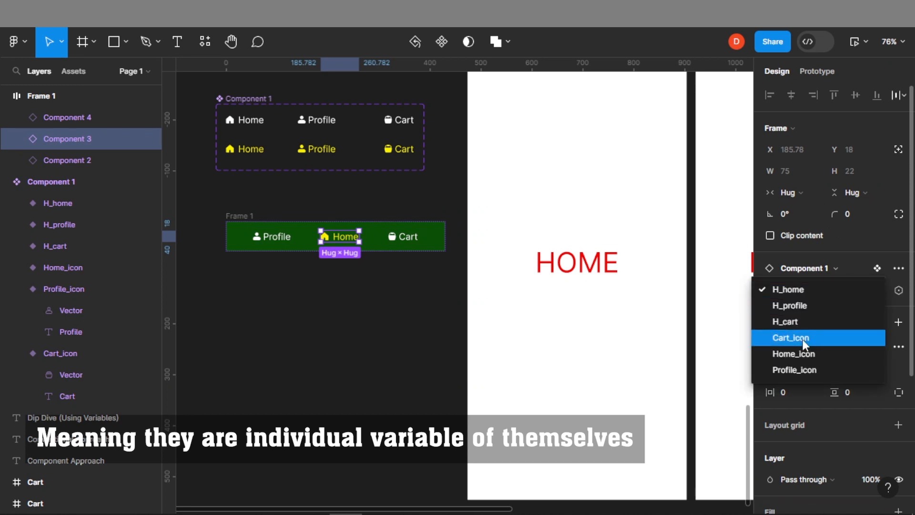
pyautogui.click(814, 352)
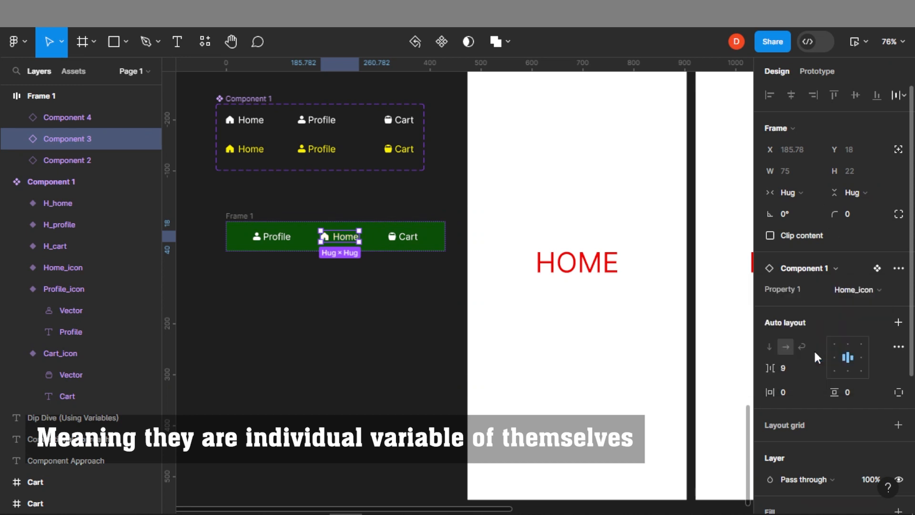
pyautogui.click(409, 316)
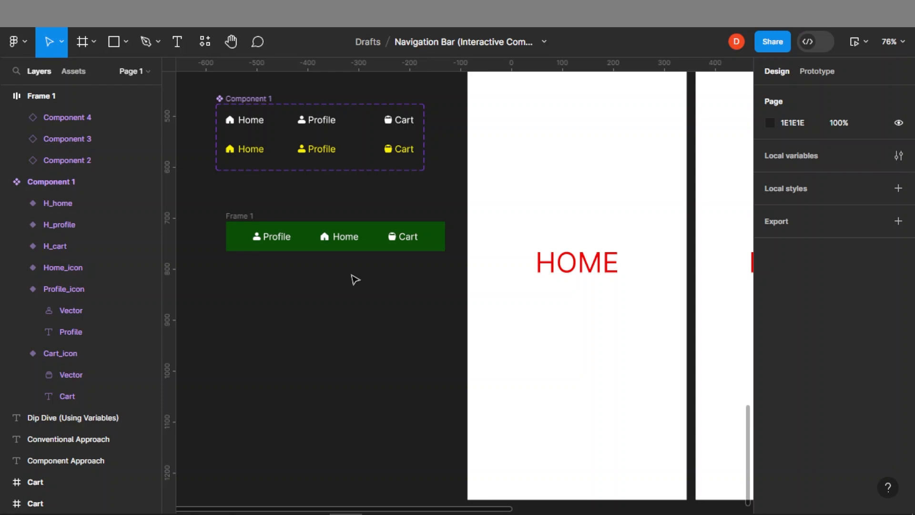
# Create a boolean component property named Show Text on the Home_icon variant's Home text layer
pyautogui.moveTo(340, 133); pyautogui.dragTo(379, 215)
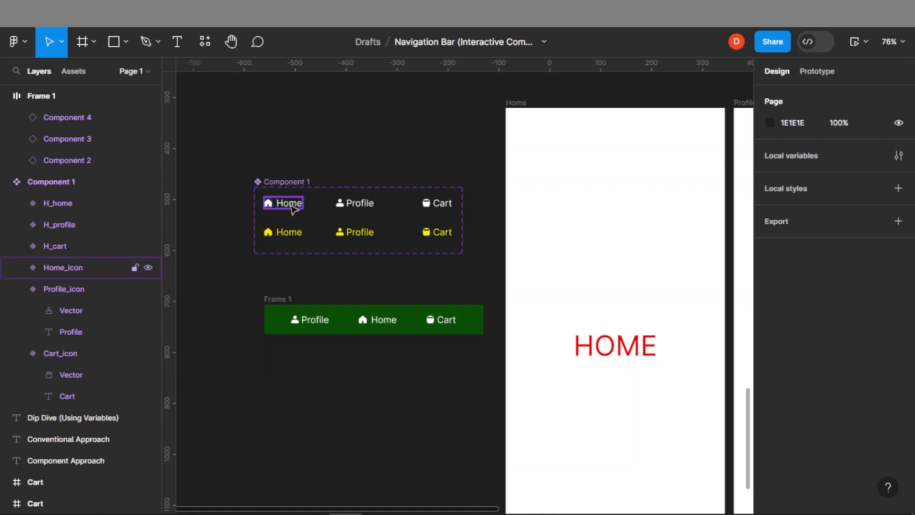
pyautogui.scroll(3, 292, 209)
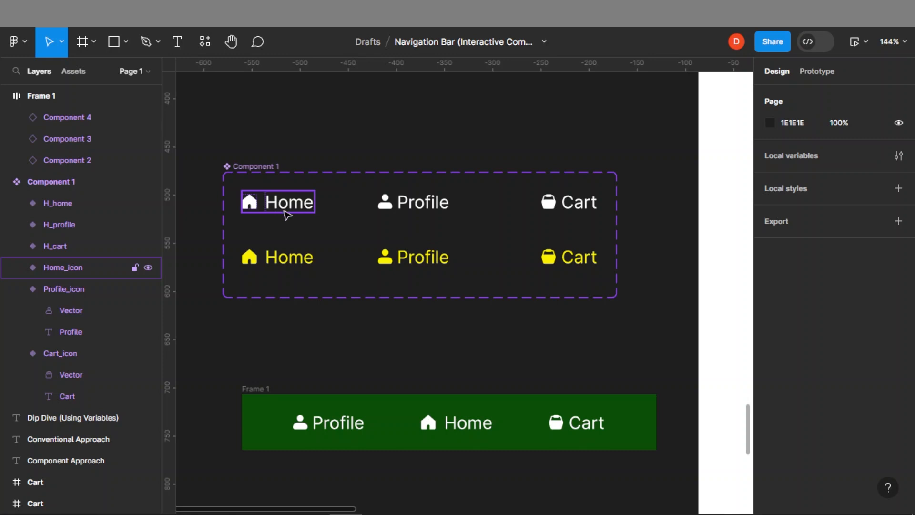
pyautogui.click(293, 205)
pyautogui.click(294, 206)
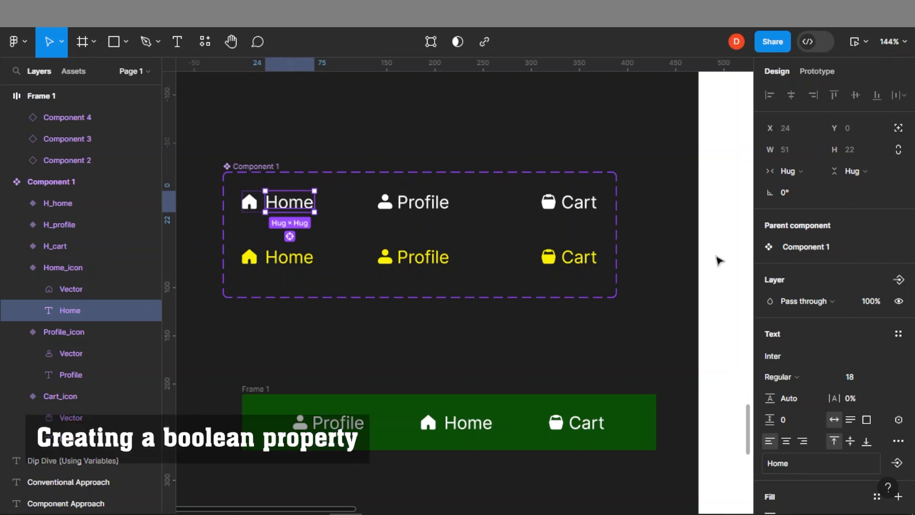
pyautogui.click(903, 282)
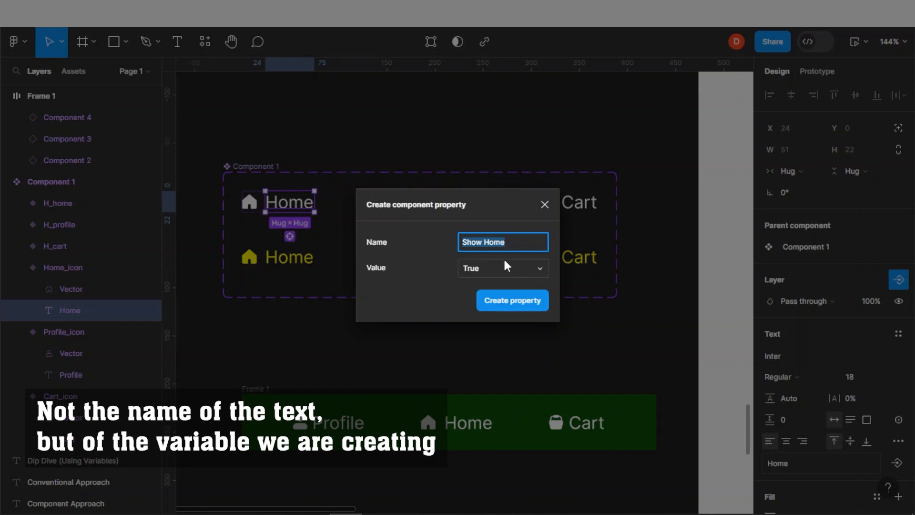
pyautogui.write('Show')
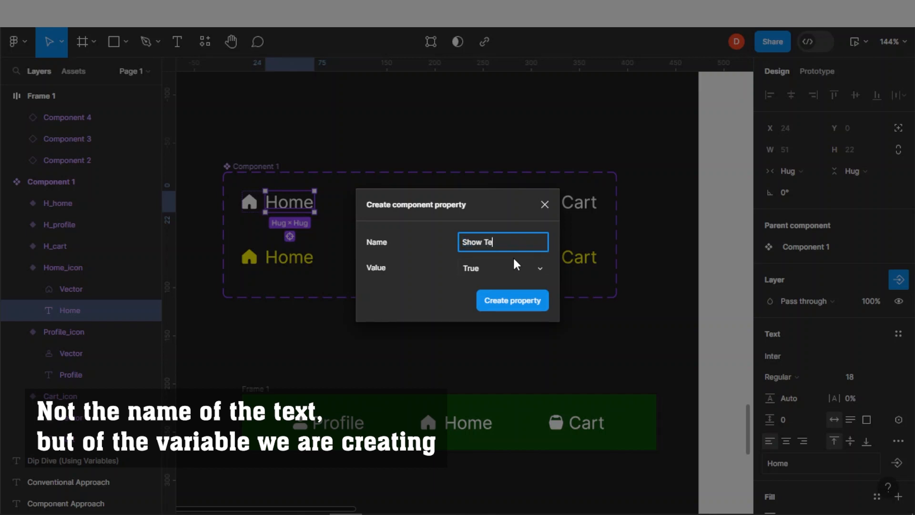
pyautogui.click(513, 305)
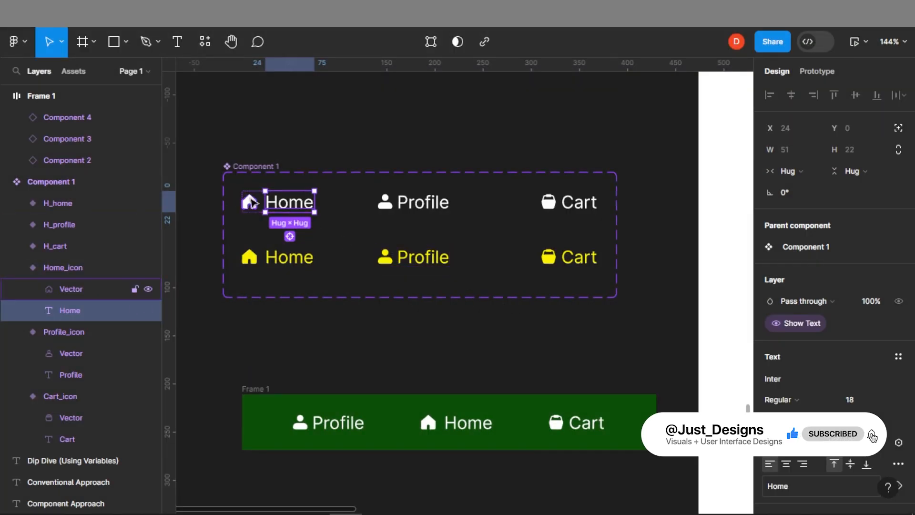
# Create a boolean component property named Show Icon on the Home_icon variant's house vector
pyautogui.click(250, 204)
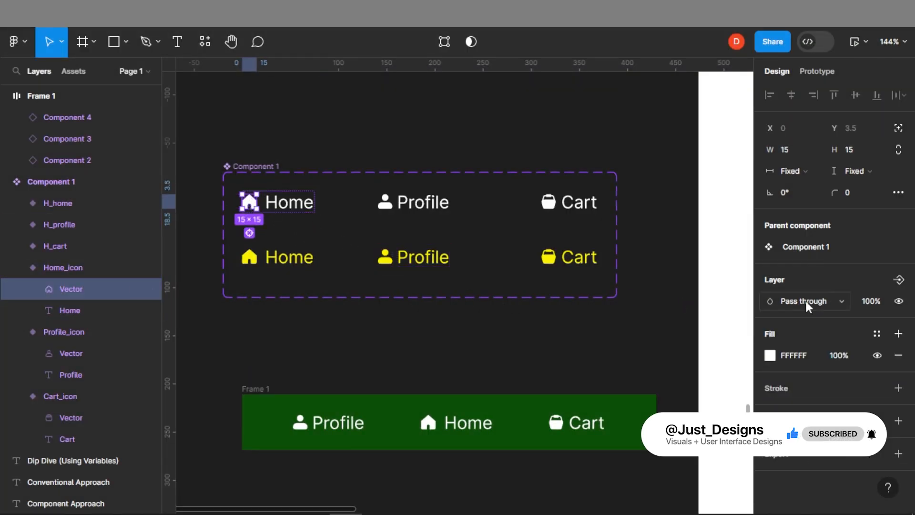
pyautogui.click(898, 280)
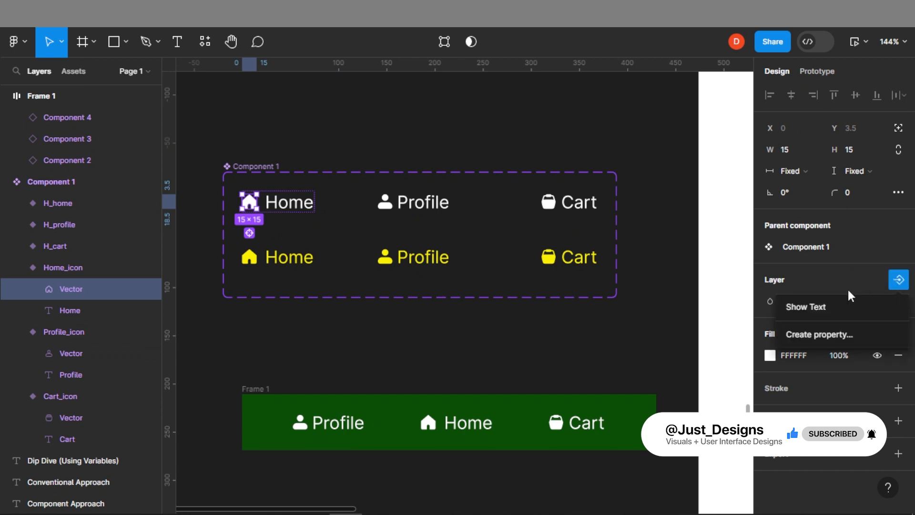
pyautogui.click(816, 334)
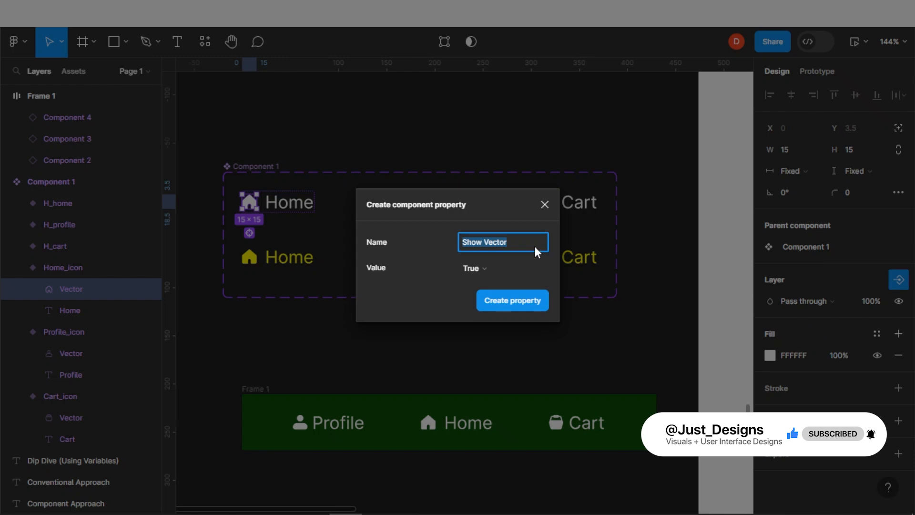
pyautogui.click(502, 242)
pyautogui.doubleClick(501, 243)
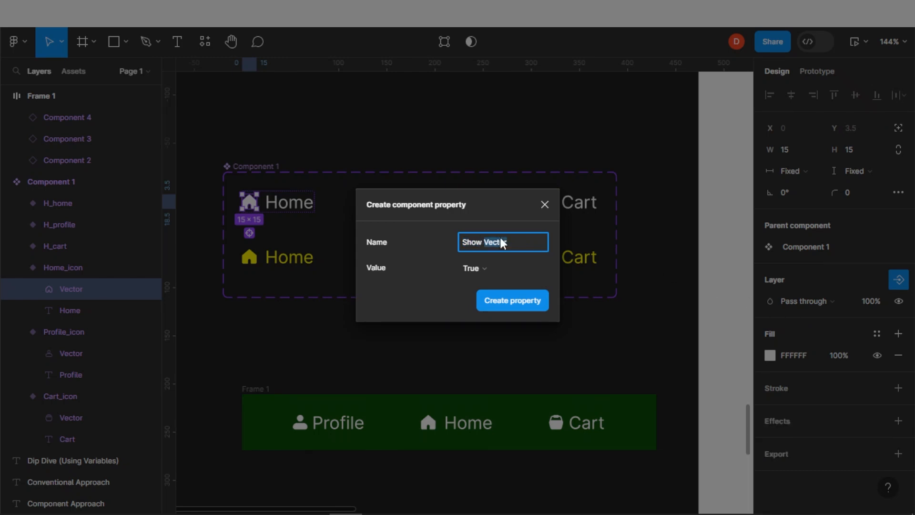
pyautogui.click(504, 300)
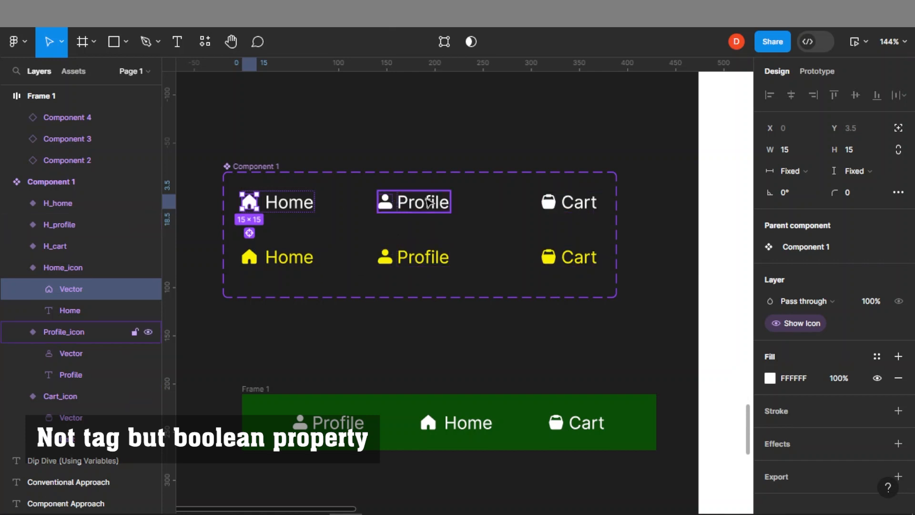
# Link the Profile_icon variant's text to Show Text and its vector to Show Icon
pyautogui.doubleClick(427, 210)
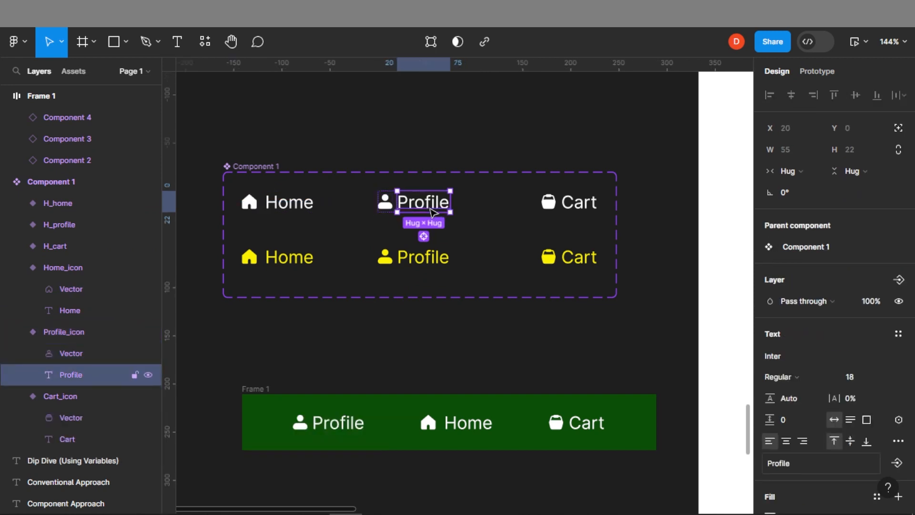
pyautogui.click(904, 280)
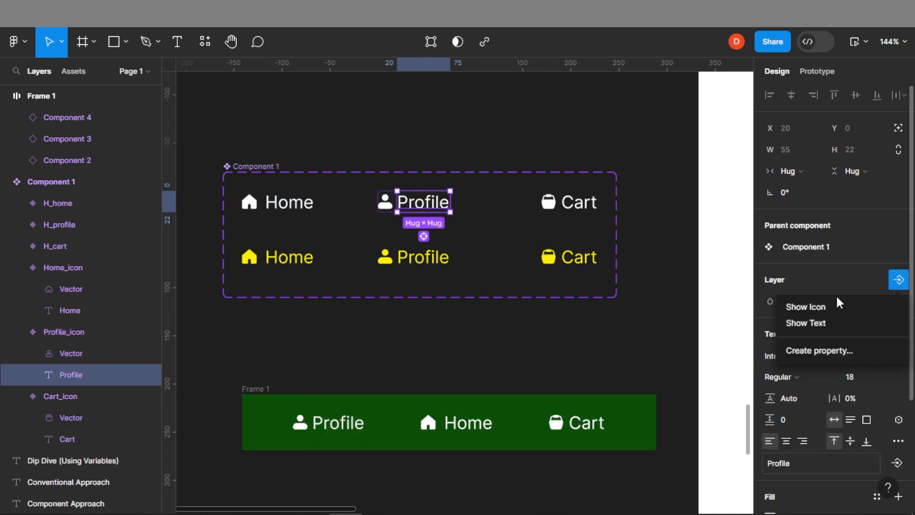
pyautogui.click(816, 328)
pyautogui.click(384, 202)
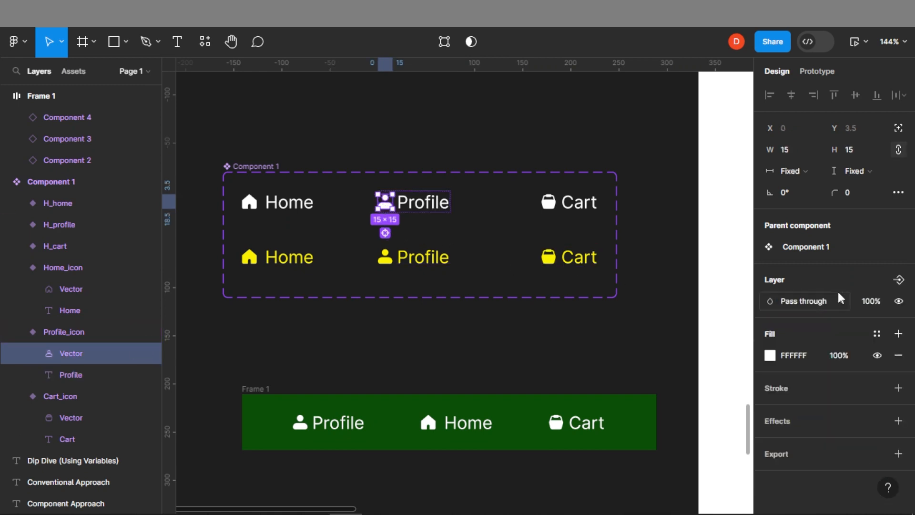
pyautogui.click(899, 280)
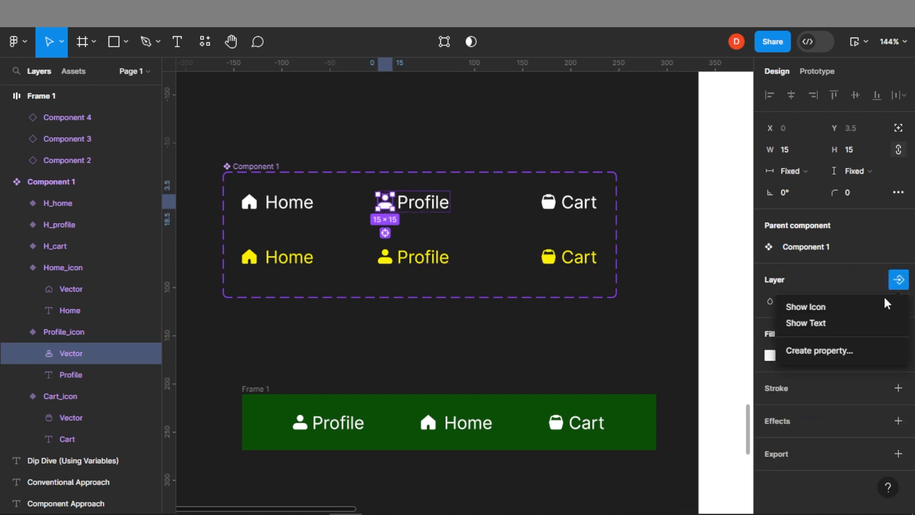
pyautogui.click(812, 309)
# Link the Cart_icon variant's text to Show Text and its vector to Show Icon
pyautogui.click(575, 203)
pyautogui.doubleClick(585, 204)
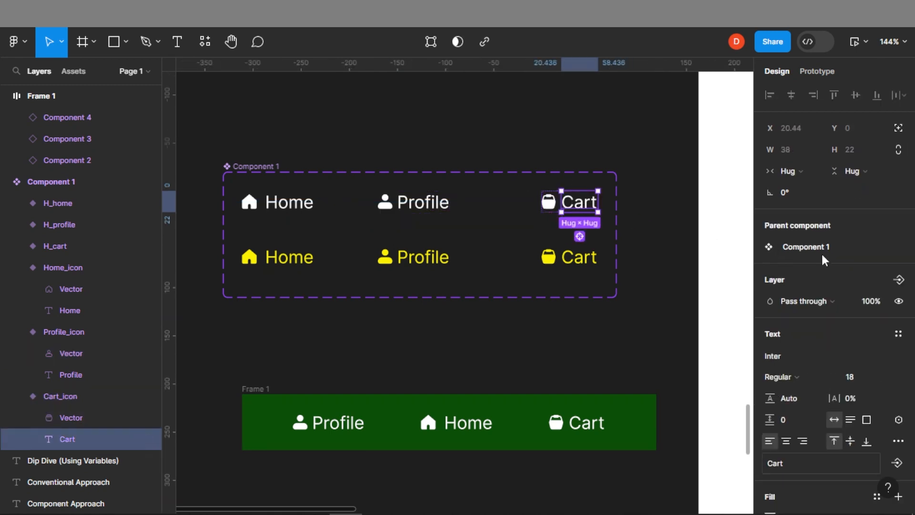
pyautogui.click(898, 280)
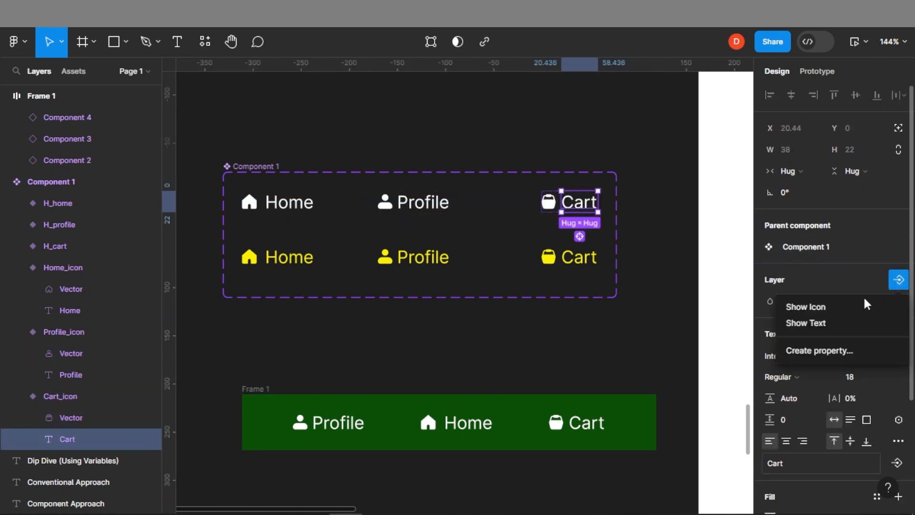
pyautogui.click(830, 324)
pyautogui.click(548, 201)
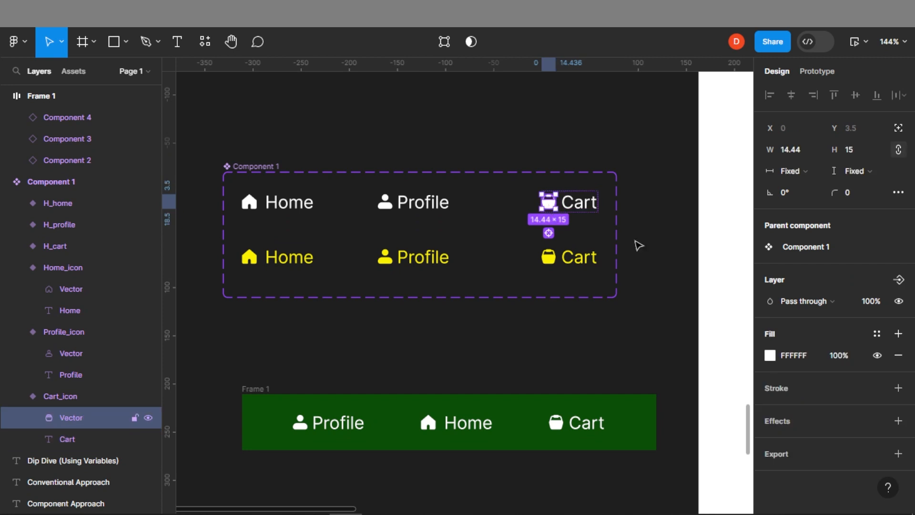
pyautogui.click(899, 281)
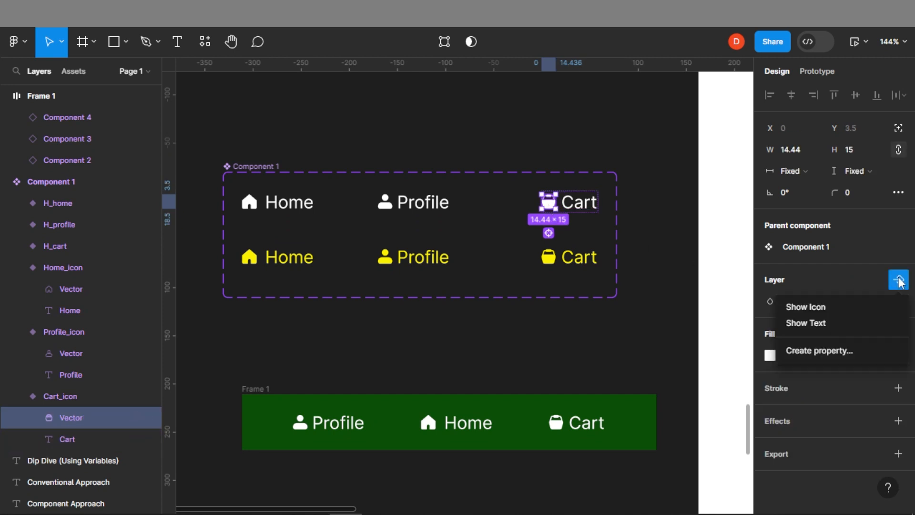
pyautogui.click(817, 311)
# Link the highlighted H_home variant's text to Show Text and its vector to Show Icon
pyautogui.click(289, 257)
pyautogui.click(898, 279)
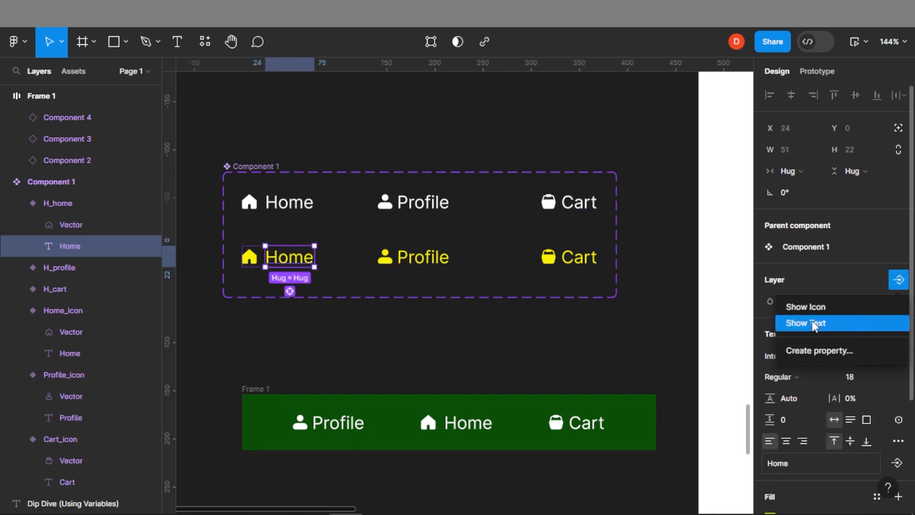
pyautogui.click(814, 326)
pyautogui.doubleClick(249, 257)
pyautogui.click(899, 279)
pyautogui.click(827, 310)
# Link the H_profile and H_cart variants' text layers to Show Text and their vectors to Show Icon
pyautogui.click(423, 257)
pyautogui.click(898, 280)
pyautogui.click(820, 323)
pyautogui.click(385, 257)
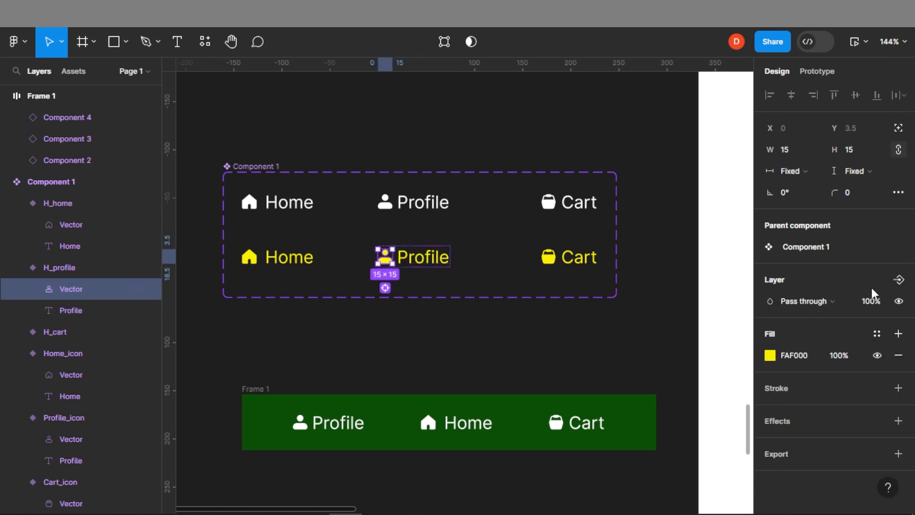
pyautogui.click(899, 279)
pyautogui.click(817, 323)
pyautogui.click(548, 257)
pyautogui.click(898, 280)
pyautogui.click(815, 307)
pyautogui.click(580, 331)
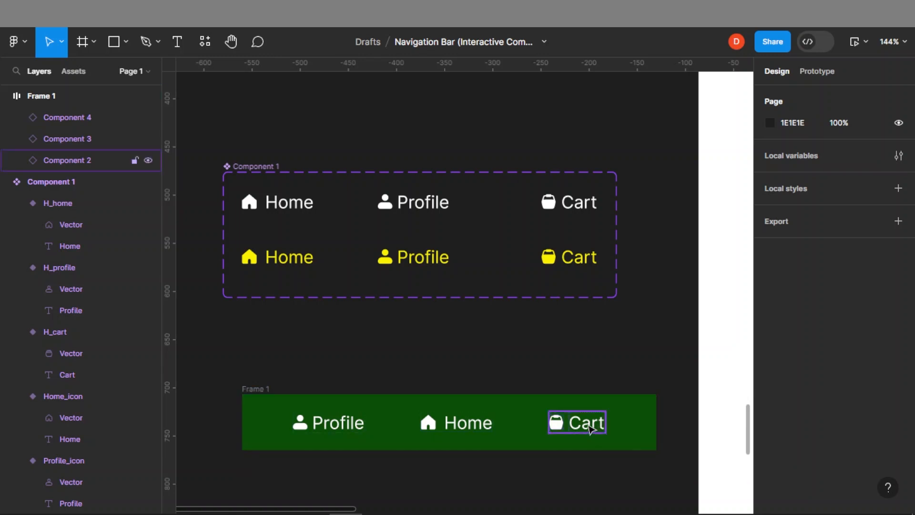
# Turn off Show Text on the nav bar's Cart instance
pyautogui.click(591, 429)
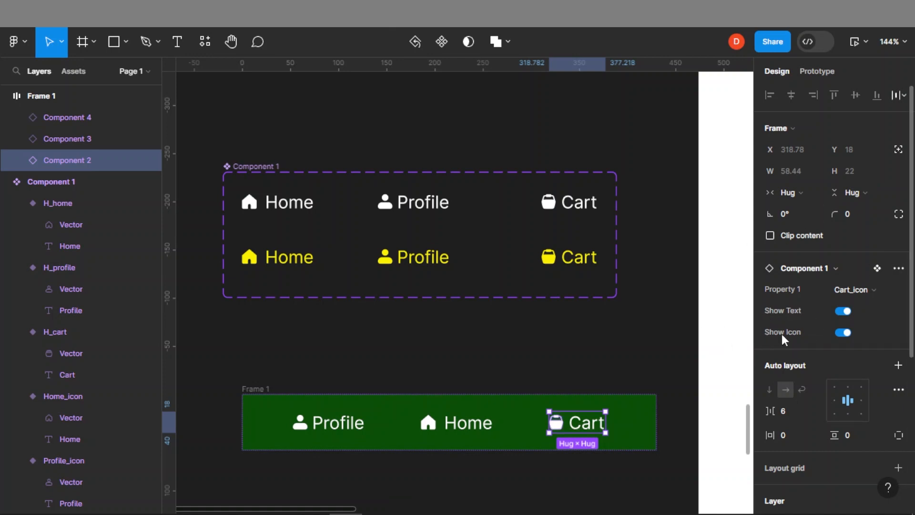
pyautogui.click(841, 312)
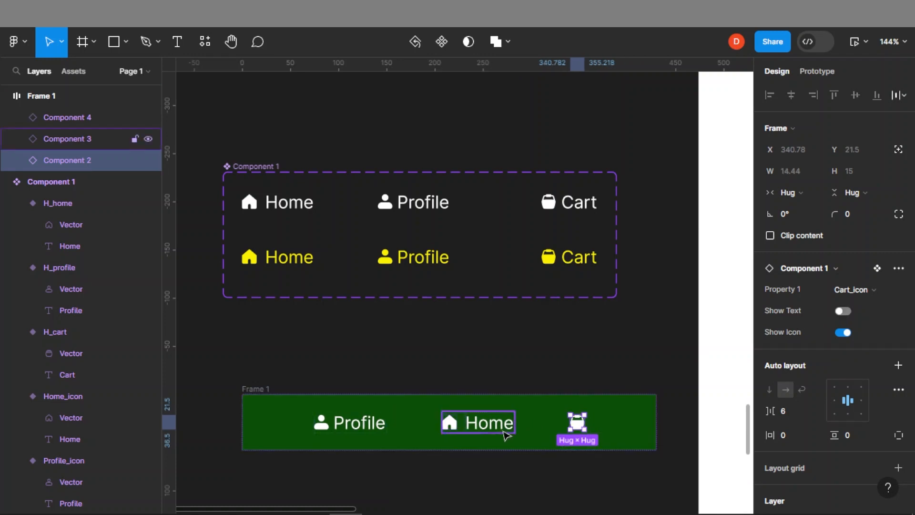
# Turn off Show Text on the nav bar's Home and Profile instances, leaving only icons
pyautogui.click(448, 423)
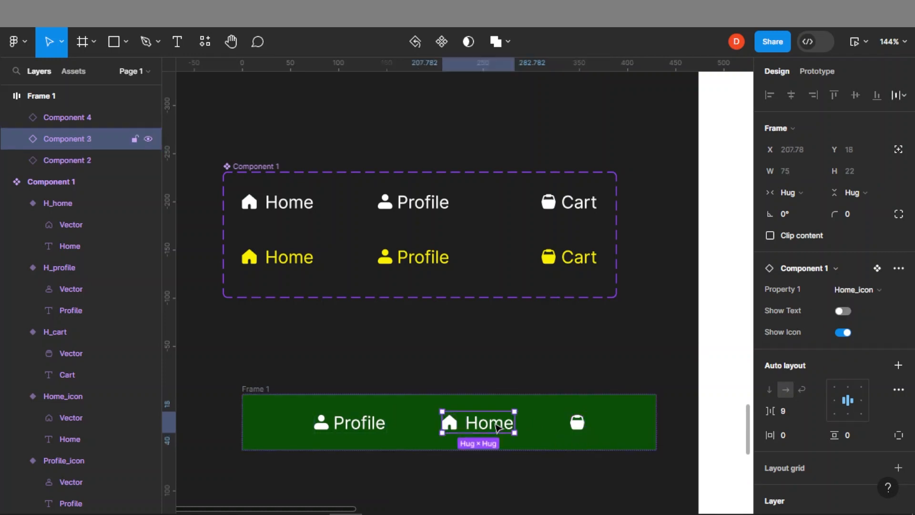
pyautogui.click(841, 312)
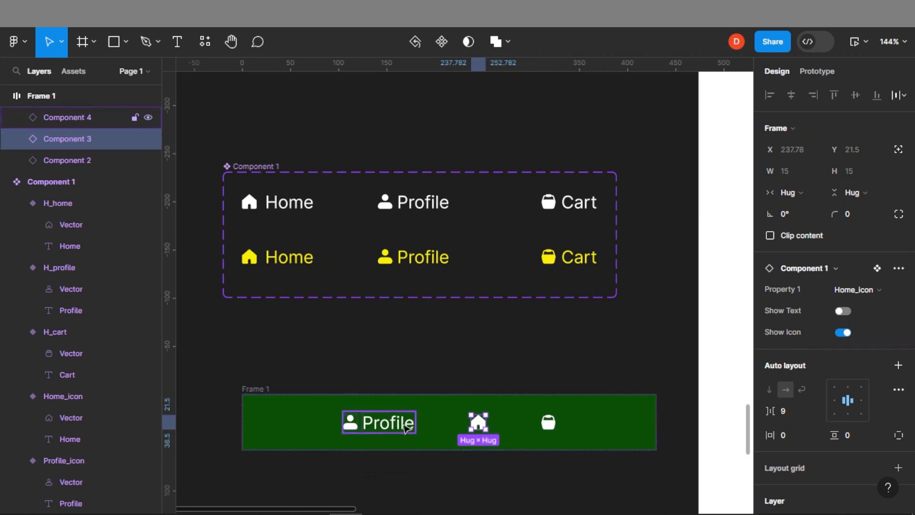
pyautogui.click(404, 427)
pyautogui.click(841, 311)
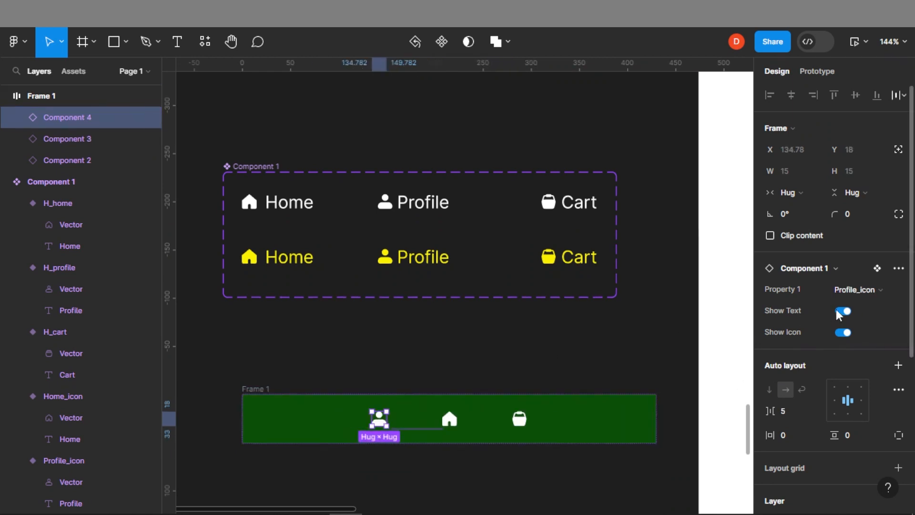
pyautogui.click(614, 356)
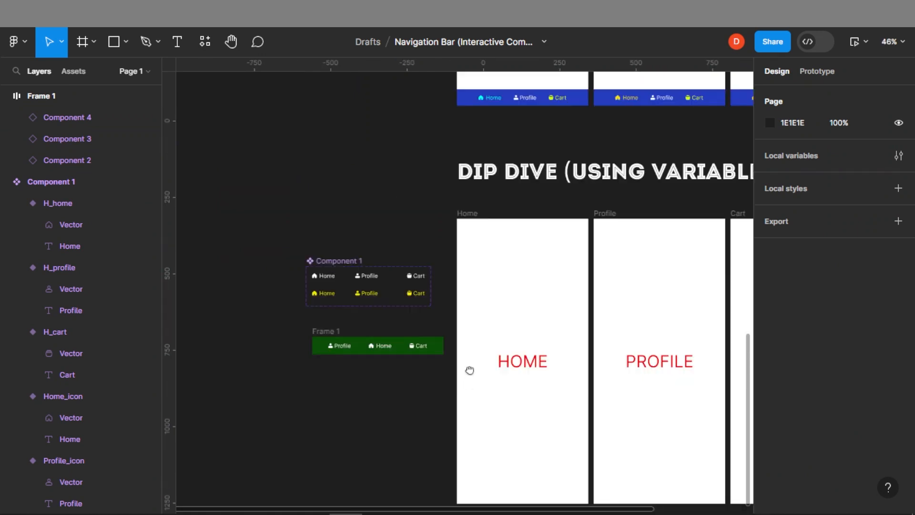
# Select the nav bar frame and zoom in on it
pyautogui.moveTo(469, 371); pyautogui.dragTo(371, 330)
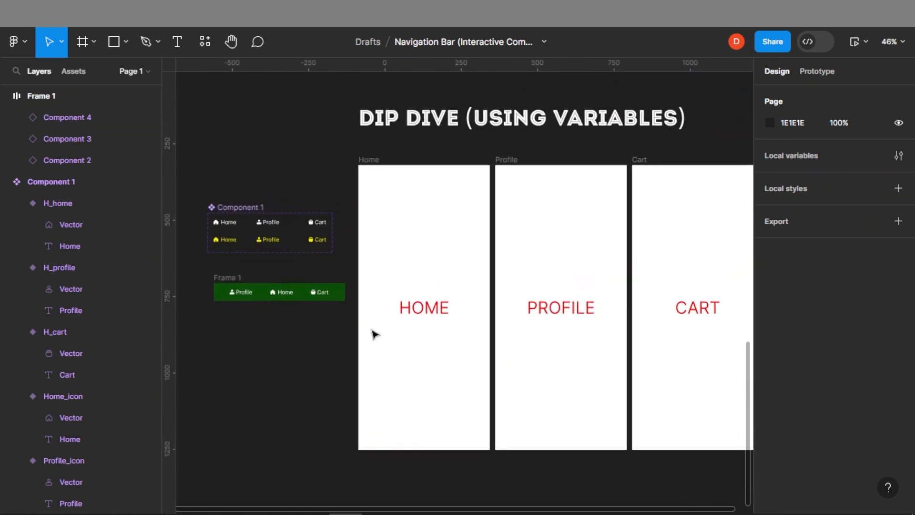
pyautogui.click(224, 278)
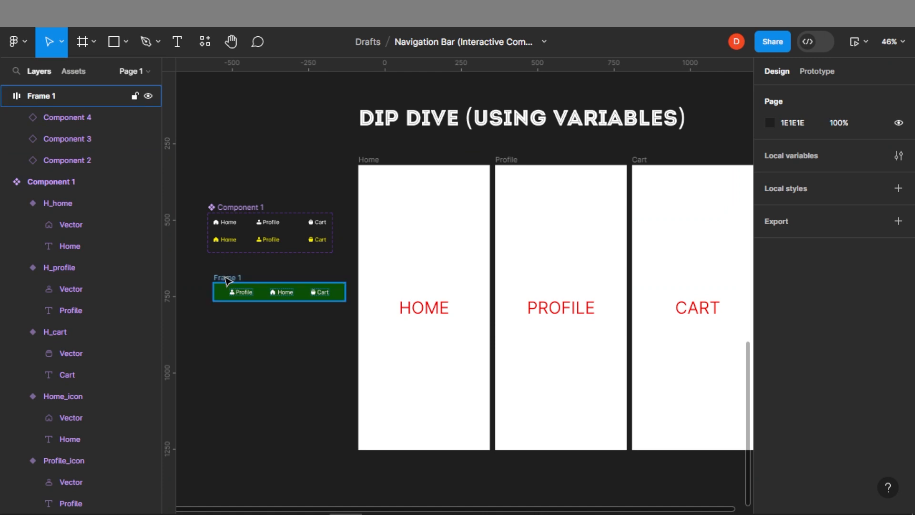
pyautogui.scroll(4, 222, 280)
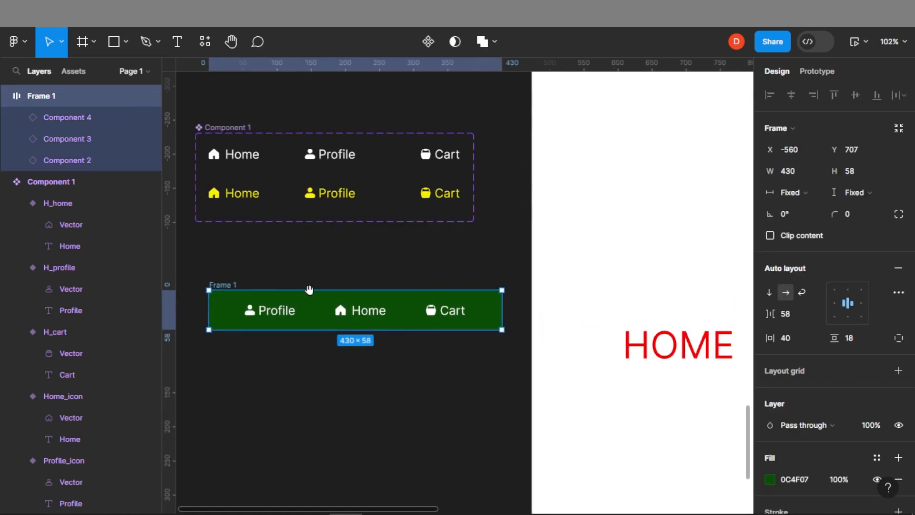
pyautogui.moveTo(308, 289); pyautogui.dragTo(472, 336)
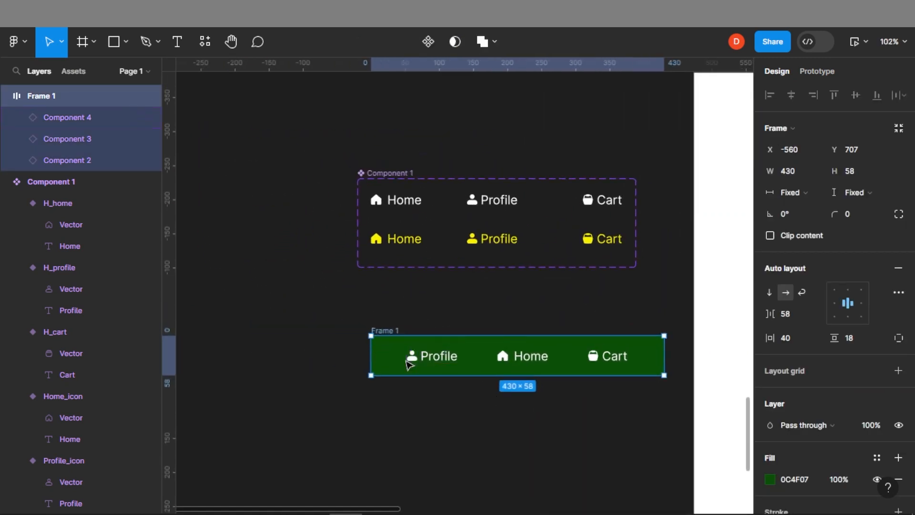
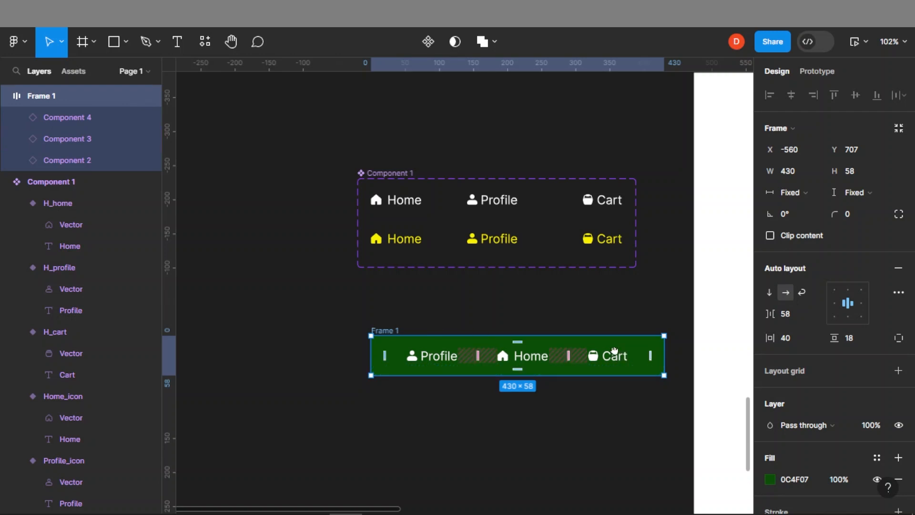
# Turn the green nav bar frame into a component
pyautogui.moveTo(612, 353); pyautogui.dragTo(479, 314)
pyautogui.scroll(-3, 482, 316)
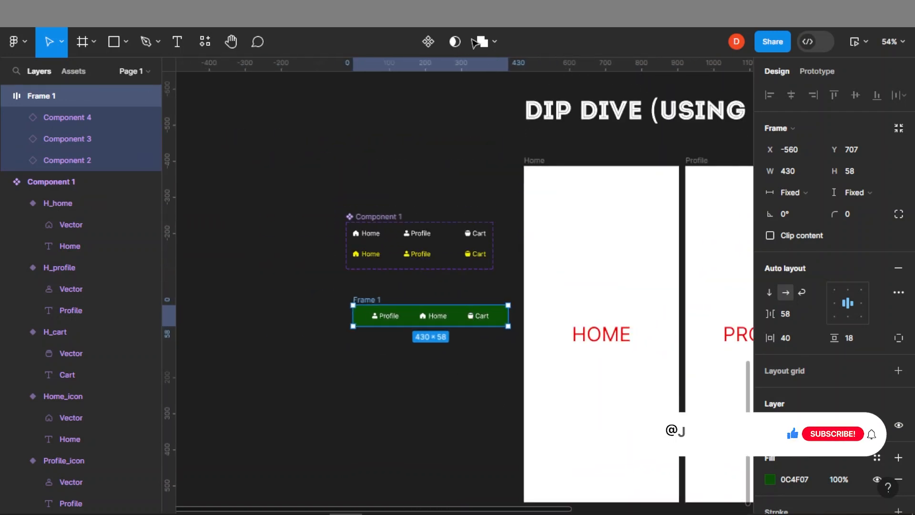
pyautogui.click(427, 41)
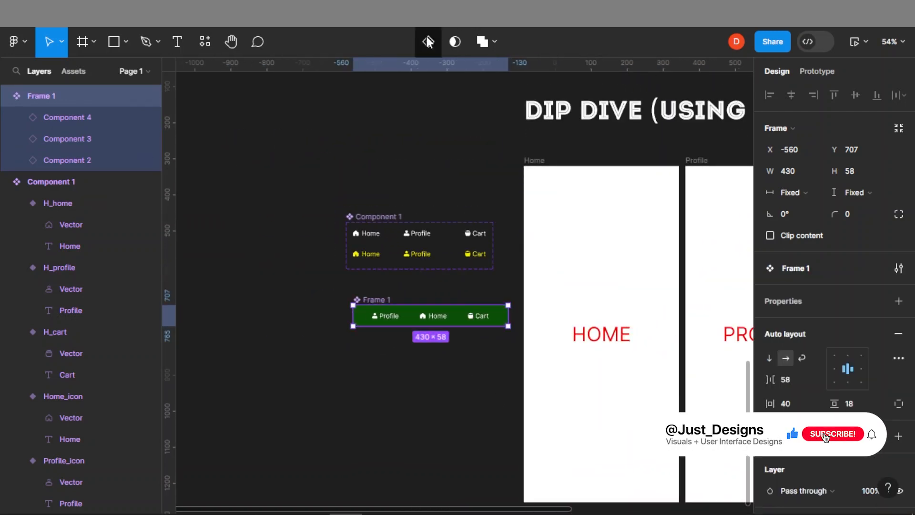
# Paste an instance of the nav bar component into the Home screen and align it to the screen's bottom edge
pyautogui.click(414, 348)
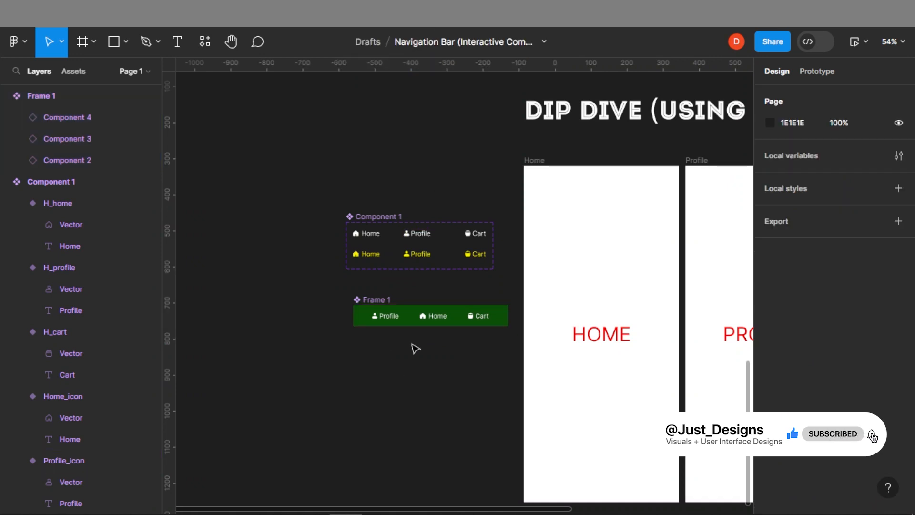
pyautogui.scroll(-2, 419, 343)
pyautogui.click(373, 288)
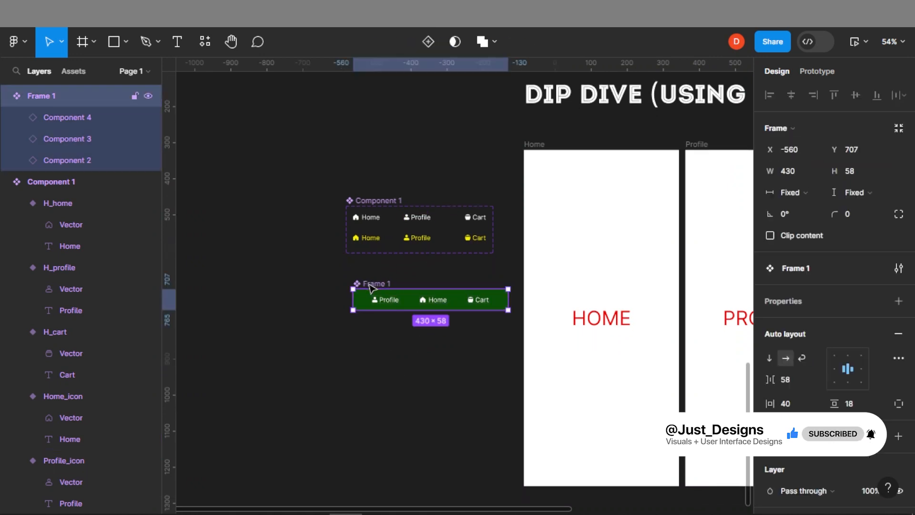
pyautogui.click(613, 386)
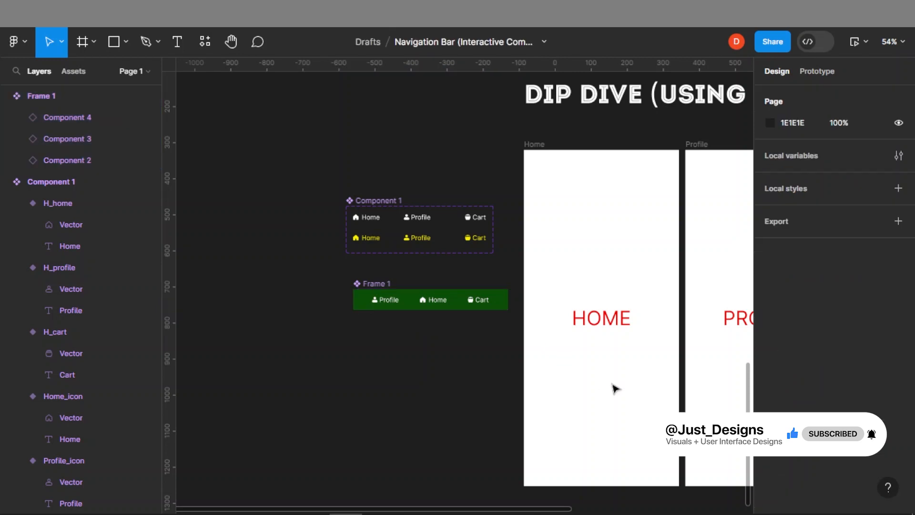
pyautogui.click(614, 388)
pyautogui.hotkey('ctrl', 'v')
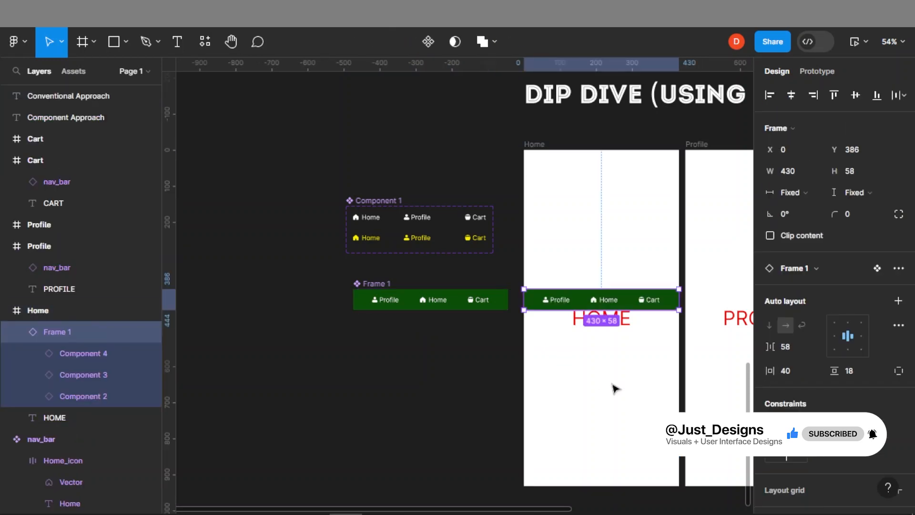
pyautogui.click(878, 94)
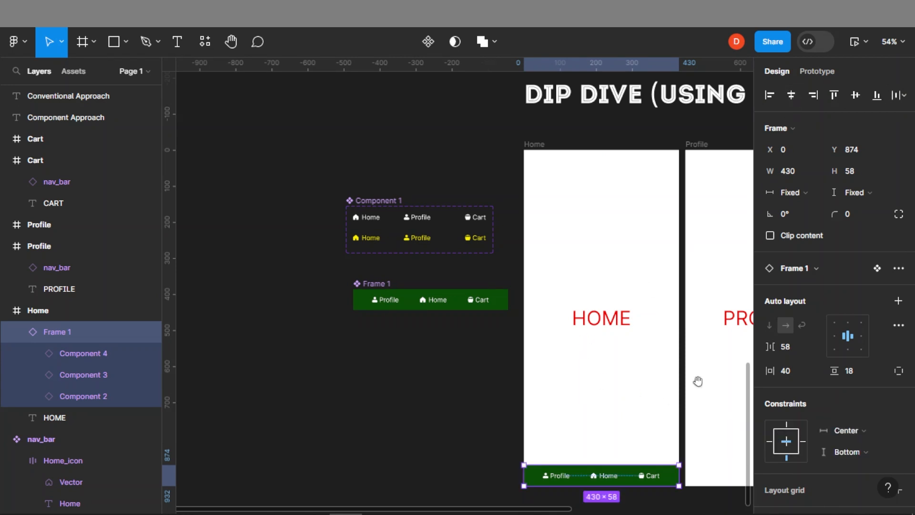
# Paste nav bar instances into the Profile and Cart screens at their bottom edges
pyautogui.hscroll(4, 696, 380)
pyautogui.scroll(-1, 696, 380)
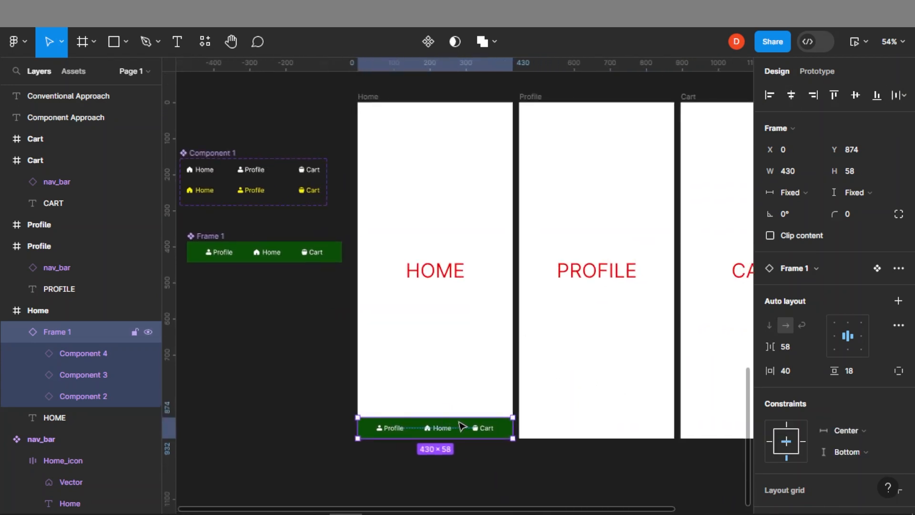
pyautogui.click(586, 323)
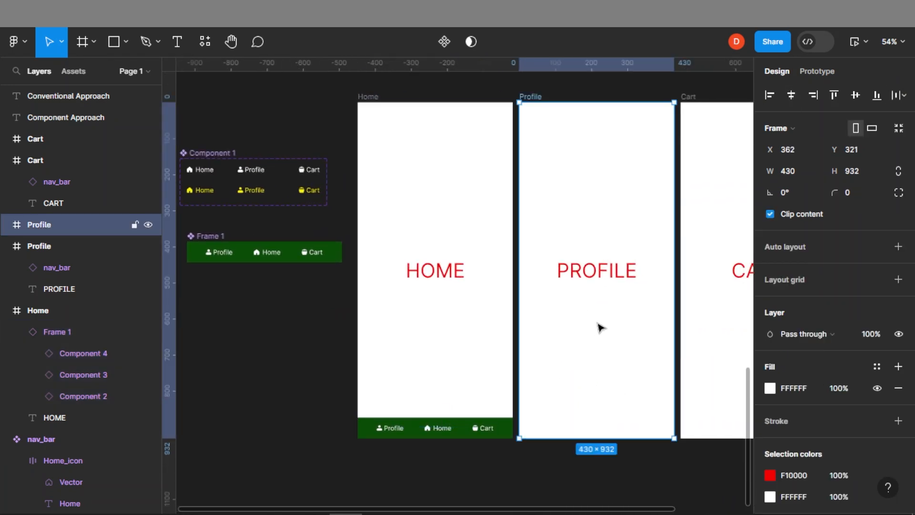
pyautogui.hotkey('ctrl', 'v')
pyautogui.click(719, 345)
pyautogui.doubleClick(716, 344)
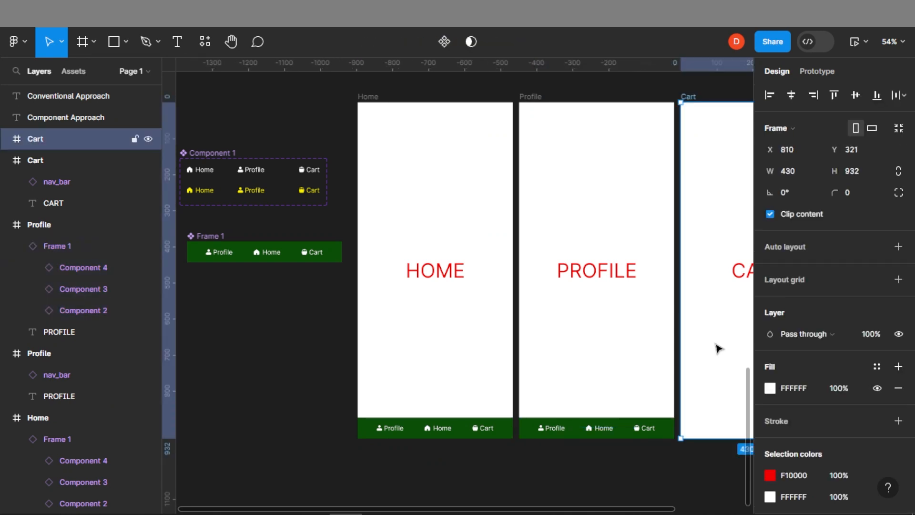
pyautogui.hotkey('ctrl', 'v')
# In prototype mode, link the nav component's Profile, Home and Cart items to the Profile, Home and Cart screens on tap
pyautogui.hscroll(3, 713, 347)
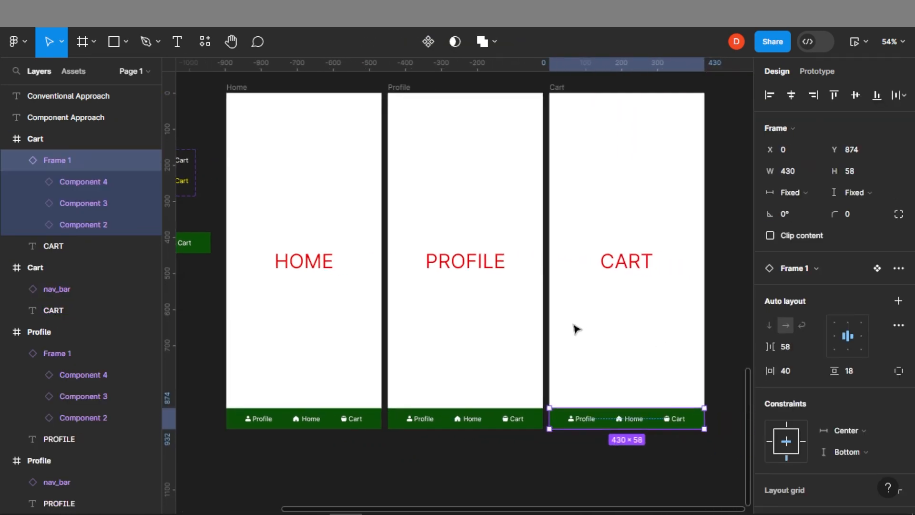
pyautogui.hscroll(-5, 277, 261)
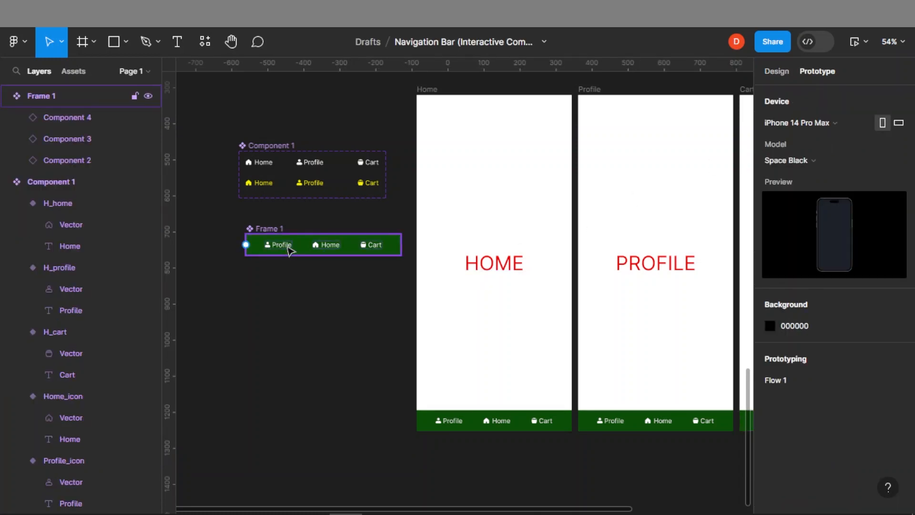
pyautogui.doubleClick(289, 249)
pyautogui.moveTo(292, 245); pyautogui.dragTo(596, 321)
pyautogui.click(329, 243)
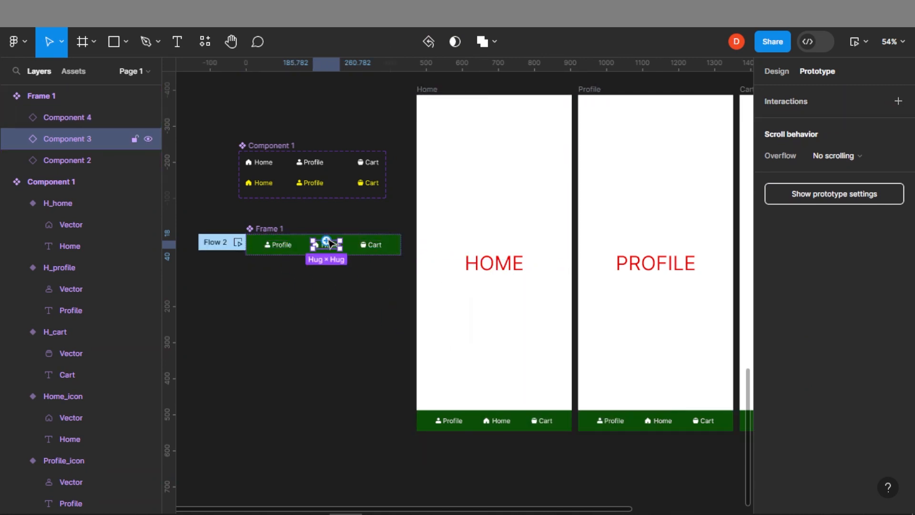
pyautogui.moveTo(327, 243); pyautogui.dragTo(429, 336)
pyautogui.click(373, 246)
pyautogui.moveTo(372, 247); pyautogui.dragTo(719, 282)
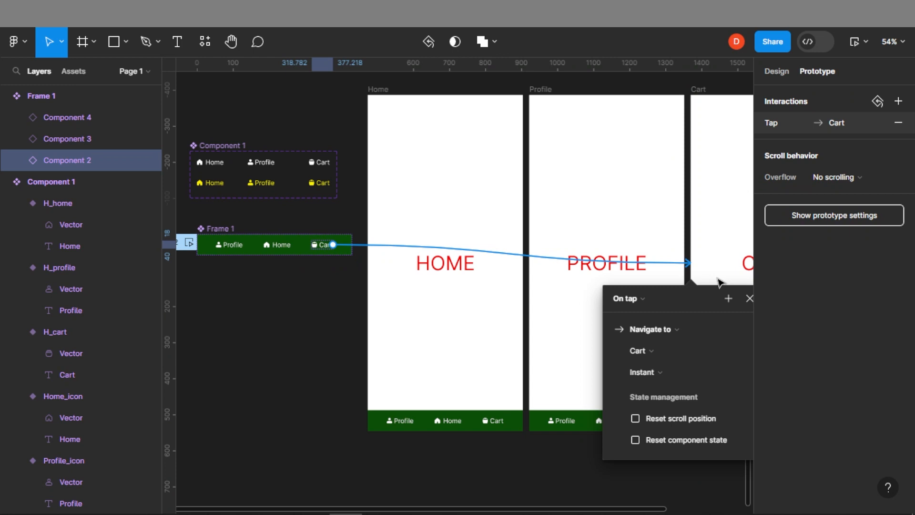
pyautogui.click(748, 300)
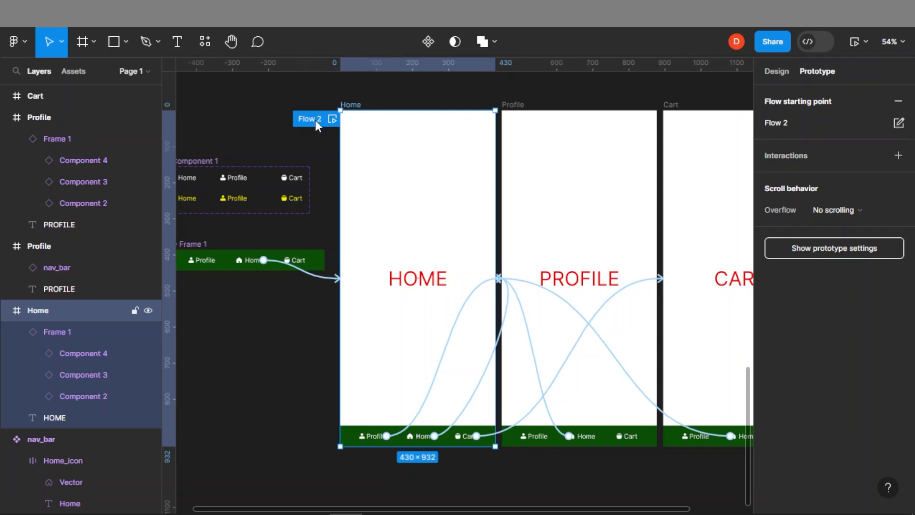
# Play the prototype flow and test navigating between Profile, Home and Cart, then close the preview
pyautogui.click(335, 120)
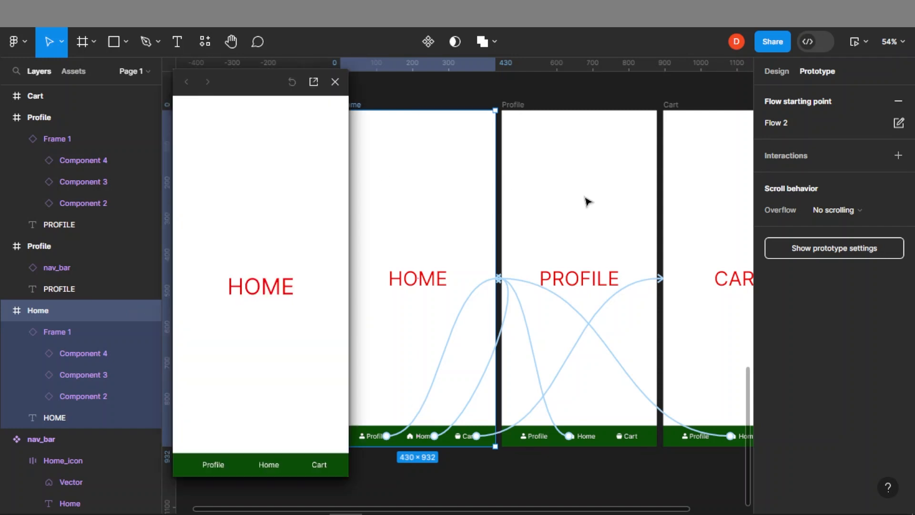
pyautogui.click(214, 467)
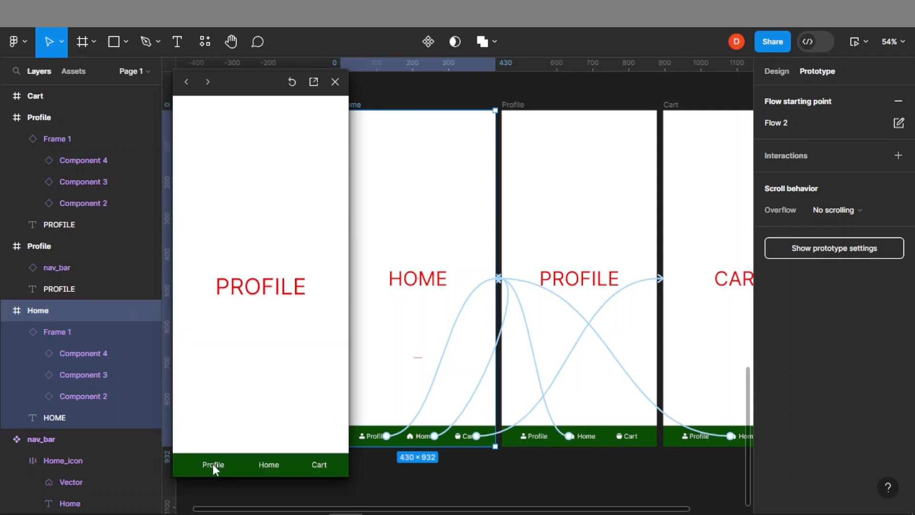
pyautogui.click(268, 467)
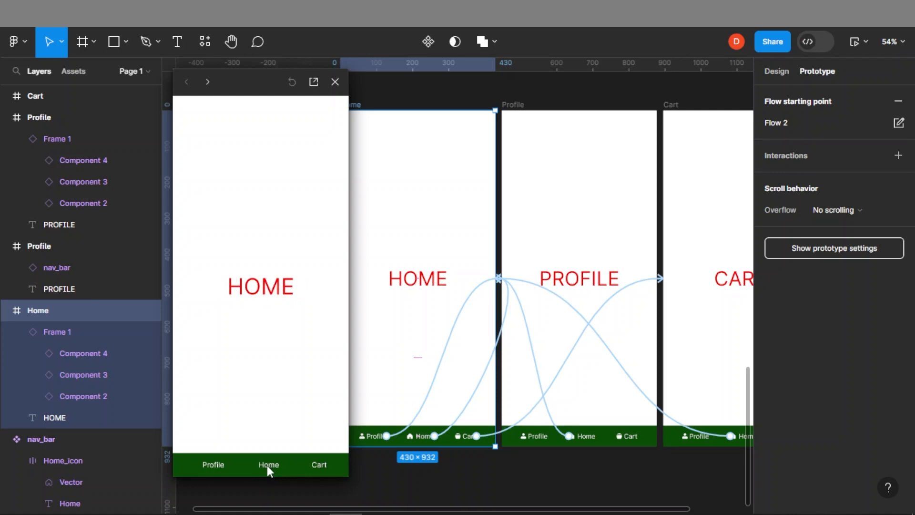
pyautogui.click(319, 465)
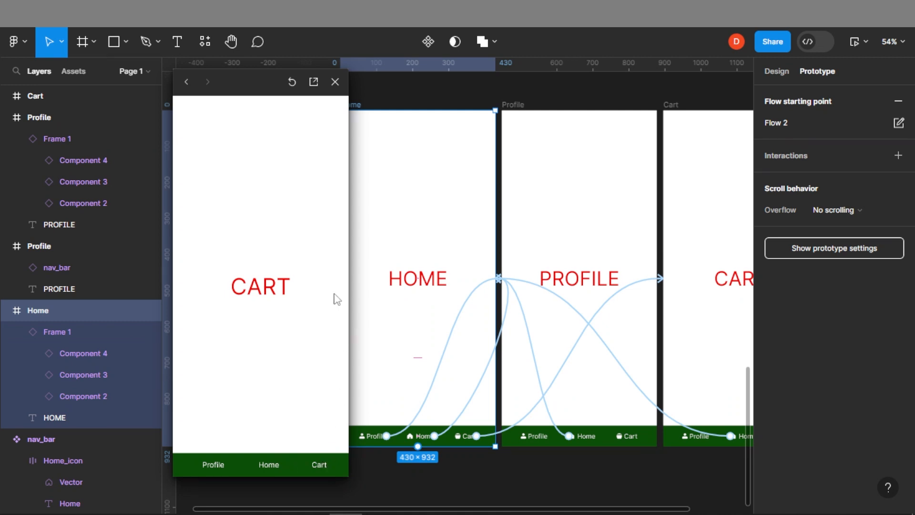
pyautogui.click(335, 82)
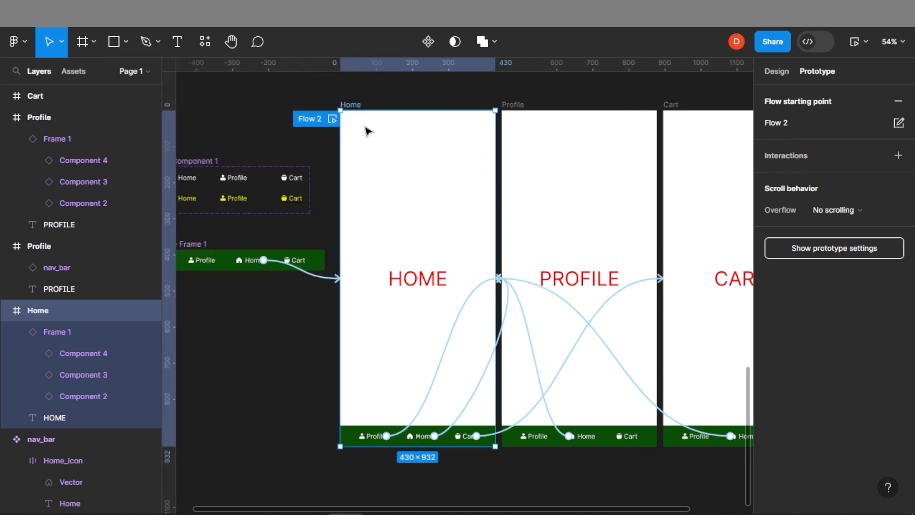
pyautogui.click(249, 410)
pyautogui.click(781, 71)
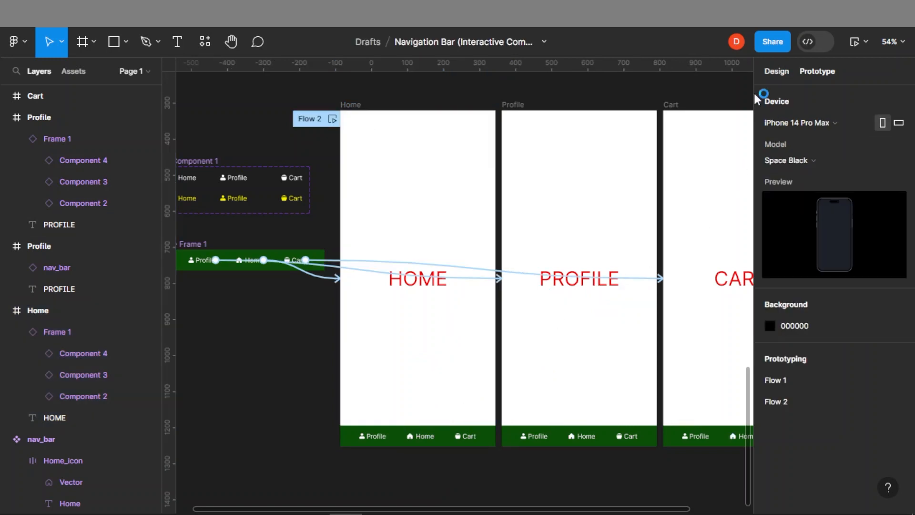
# On the Home screen's nav bar, switch the Home item to the H_home variant
pyautogui.click(474, 441)
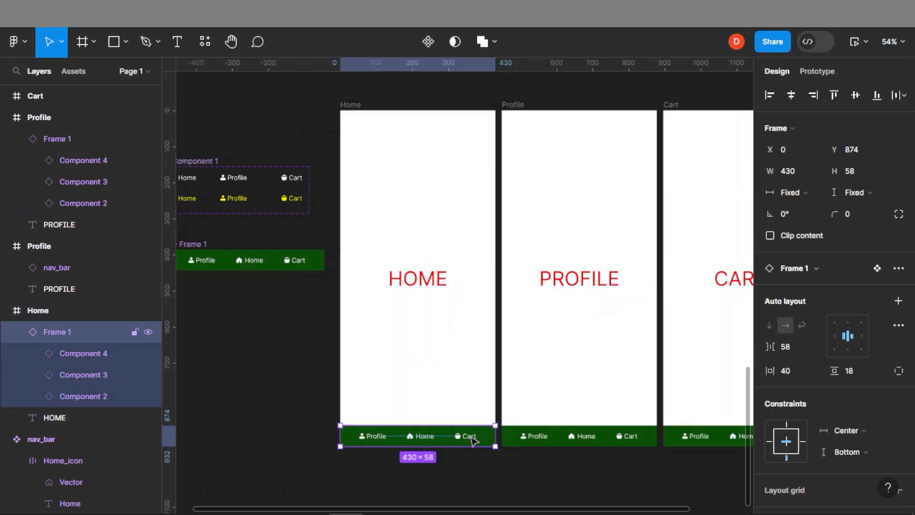
pyautogui.scroll(5, 471, 440)
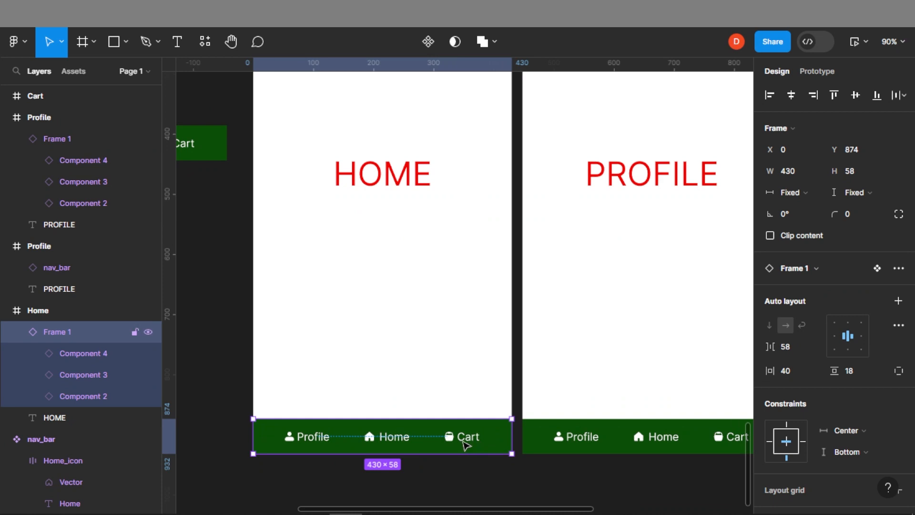
pyautogui.click(470, 444)
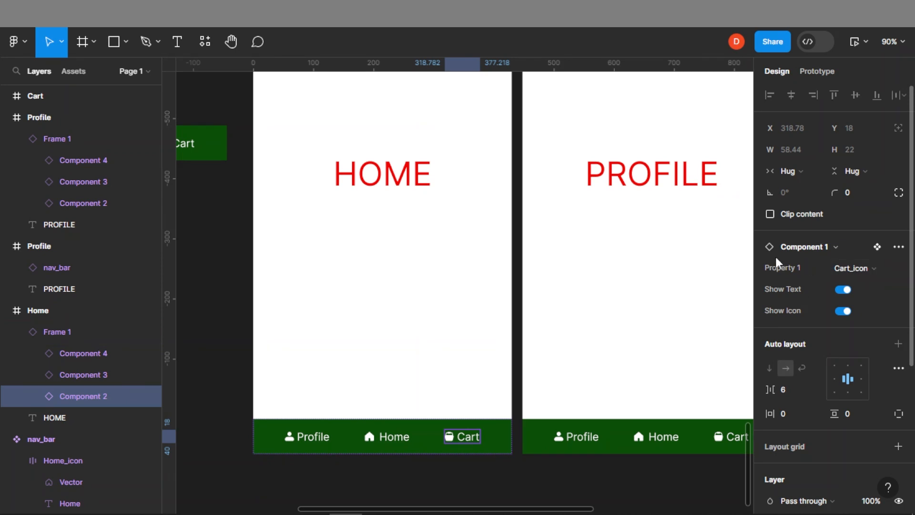
pyautogui.click(865, 270)
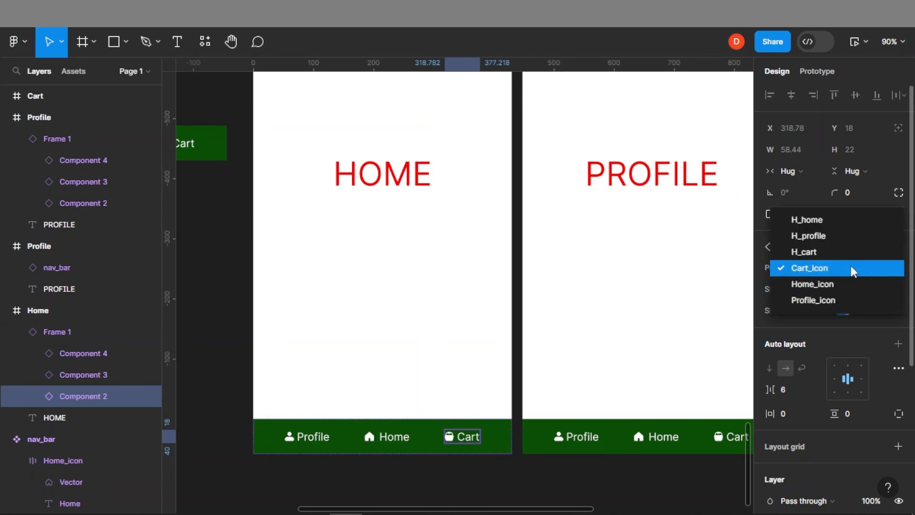
pyautogui.click(851, 268)
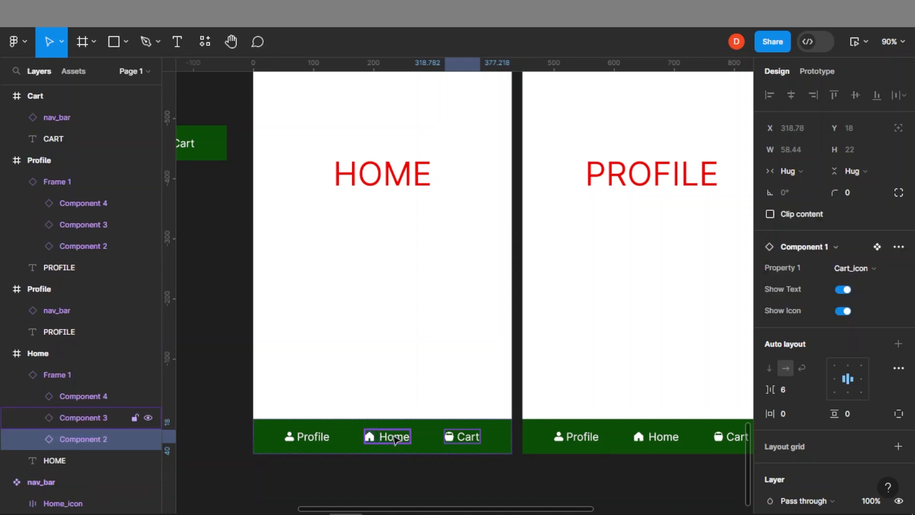
pyautogui.click(394, 436)
pyautogui.click(854, 269)
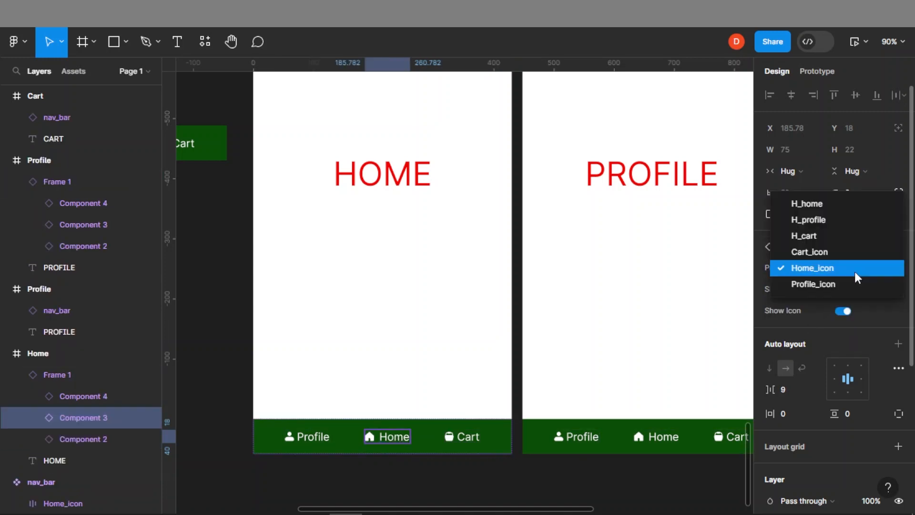
pyautogui.click(822, 203)
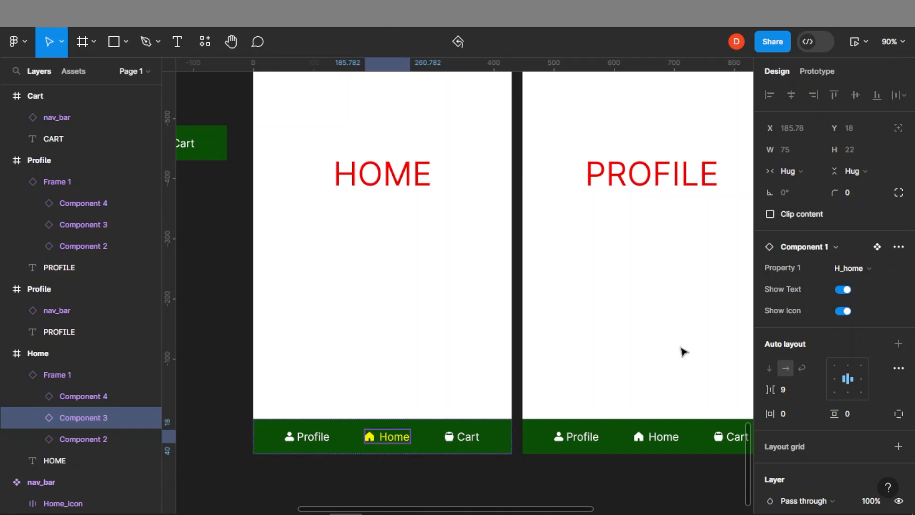
# On the Profile screen's nav bar, switch the Profile item to the H_profile variant
pyautogui.moveTo(699, 379); pyautogui.dragTo(471, 363)
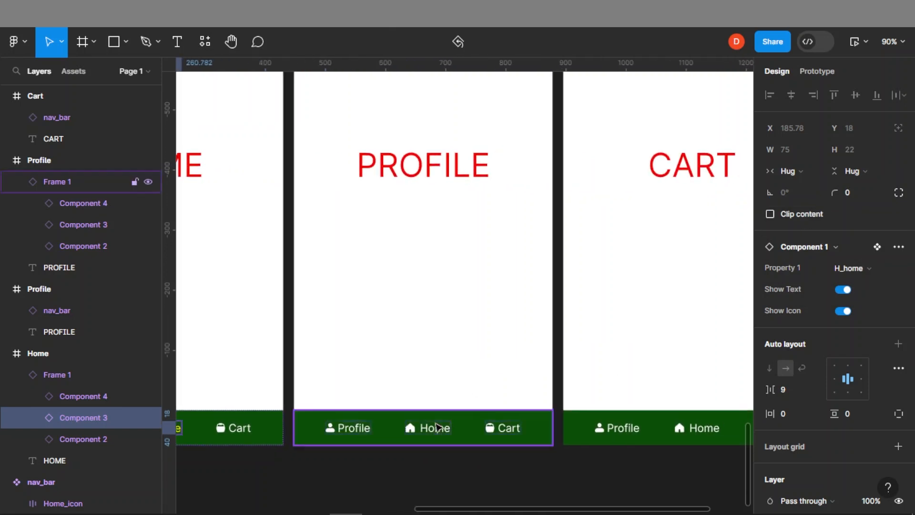
pyautogui.click(355, 431)
pyautogui.click(355, 432)
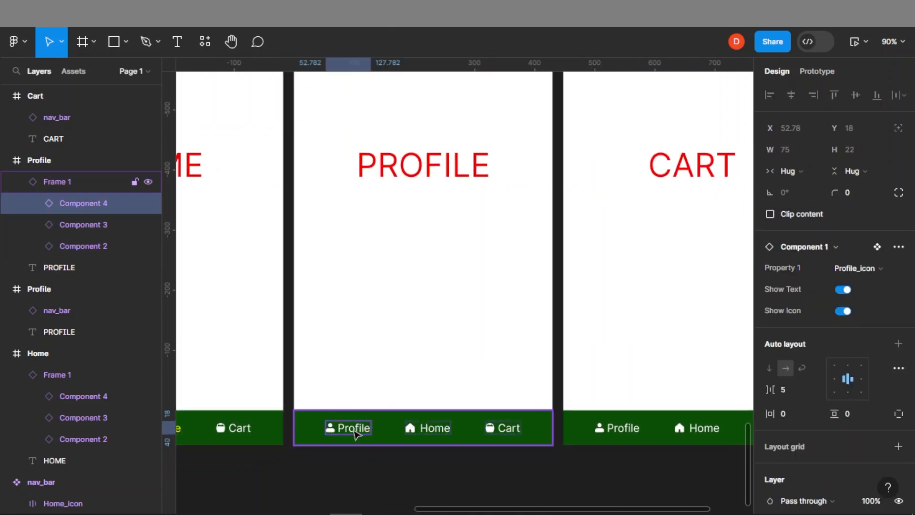
pyautogui.click(853, 268)
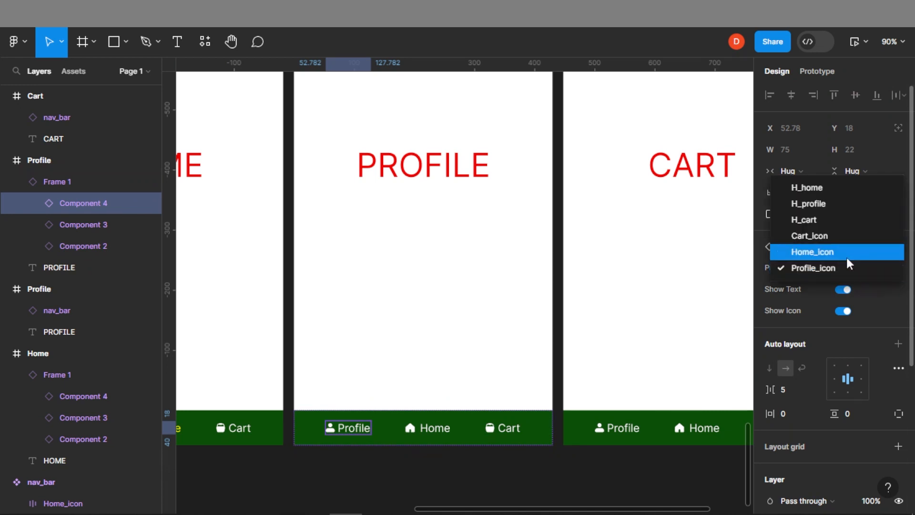
pyautogui.click(835, 204)
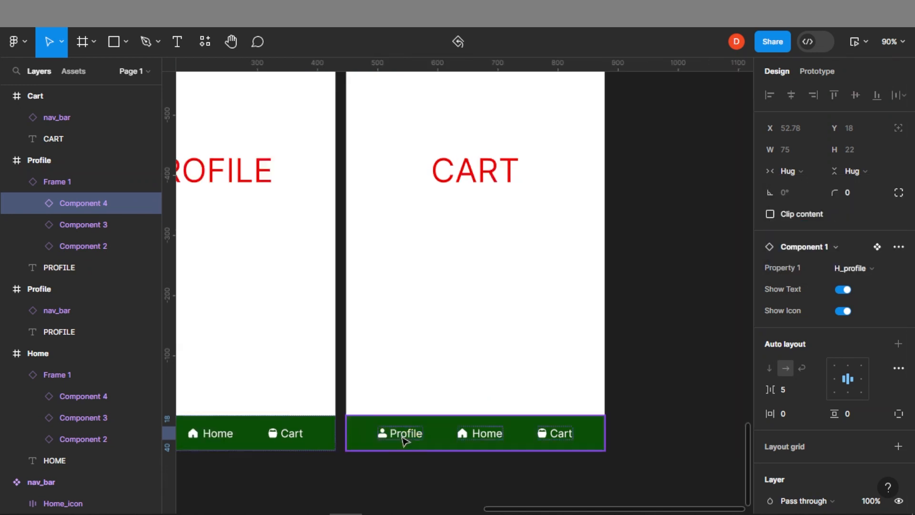
# On the Cart screen's nav bar, switch the Cart item to the H_cart variant
pyautogui.click(409, 438)
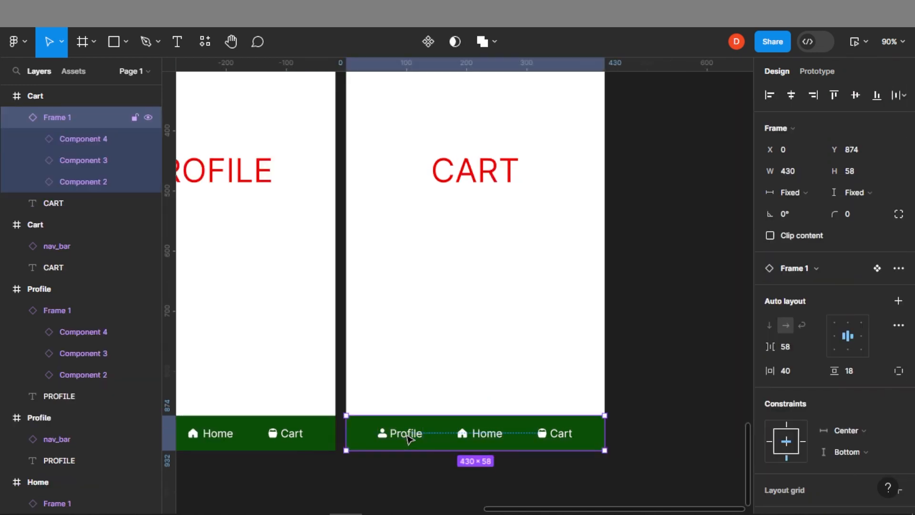
pyautogui.click(571, 434)
pyautogui.click(863, 270)
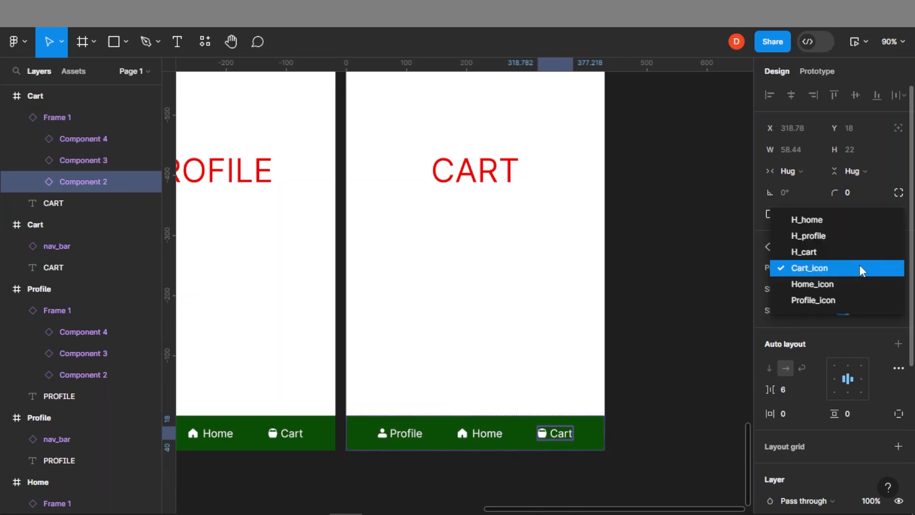
pyautogui.click(846, 251)
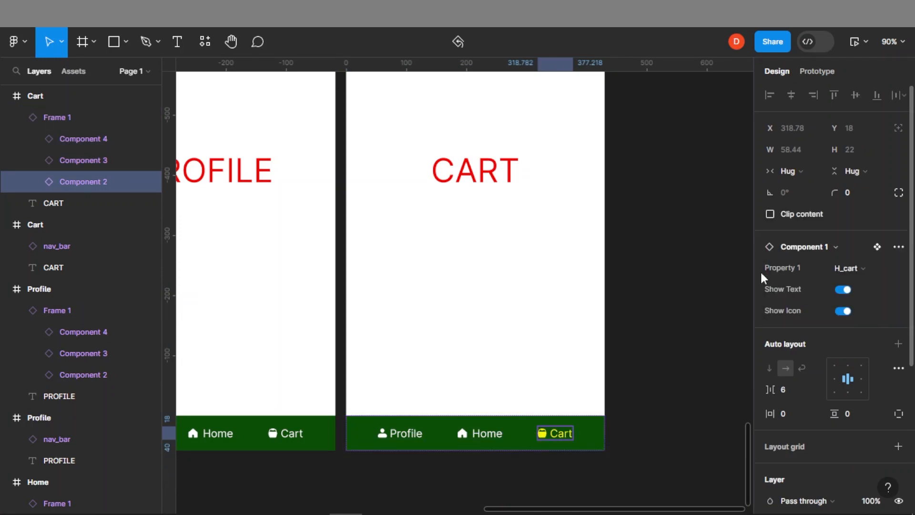
# Play the prototype flow from the Home screen and test navigating to Cart and Profile
pyautogui.click(694, 300)
pyautogui.scroll(-4, 541, 303)
pyautogui.moveTo(281, 233); pyautogui.dragTo(535, 304)
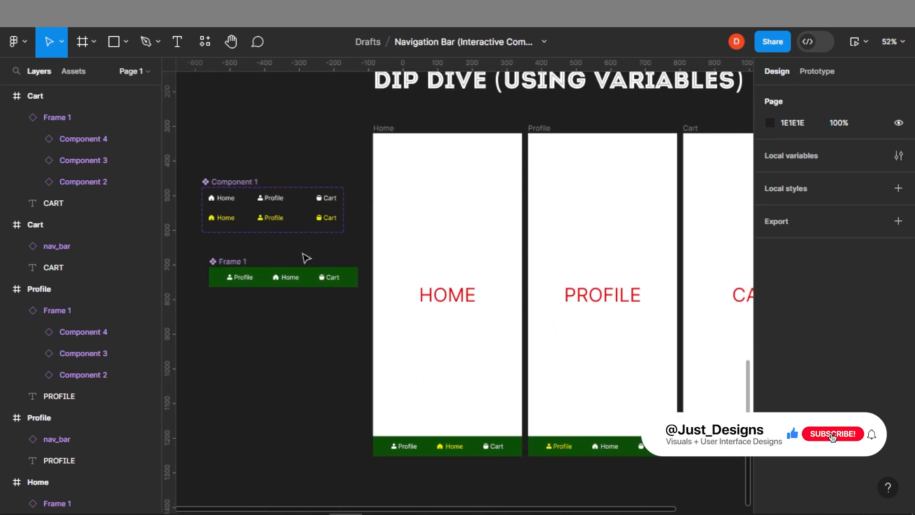
pyautogui.click(822, 70)
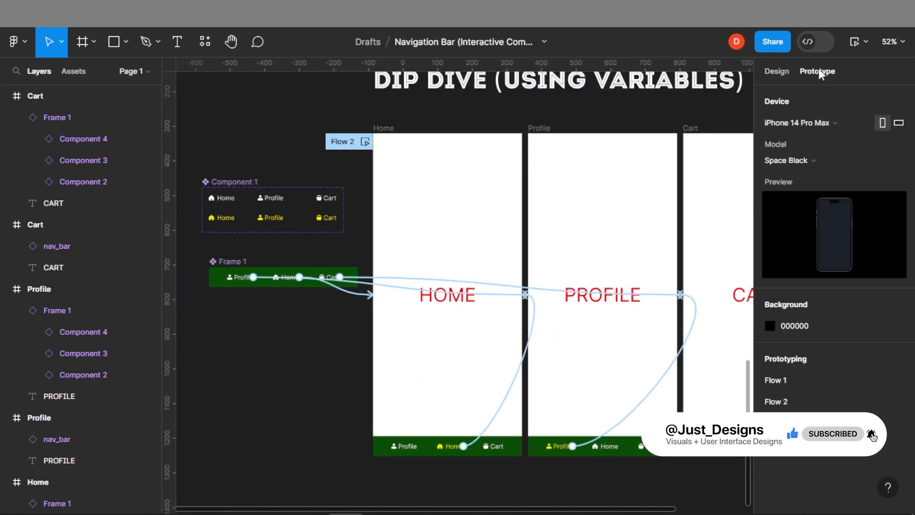
pyautogui.click(365, 142)
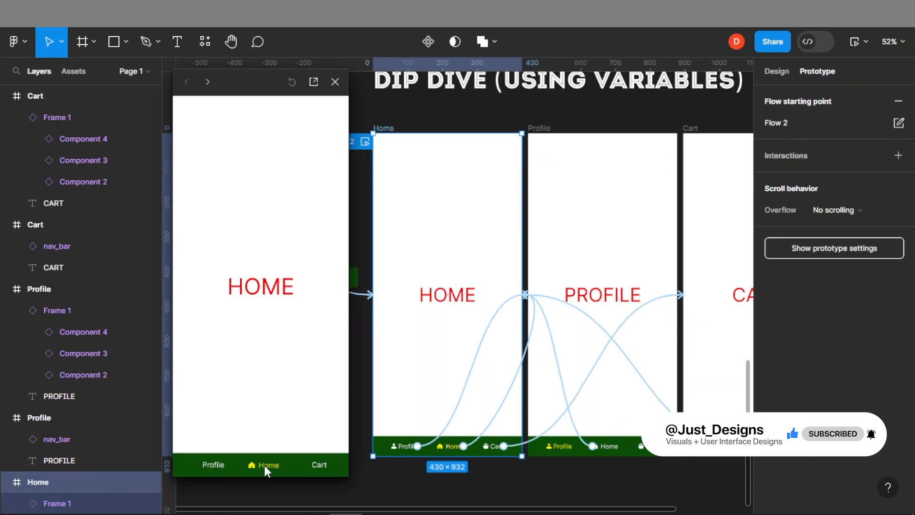
pyautogui.click(317, 464)
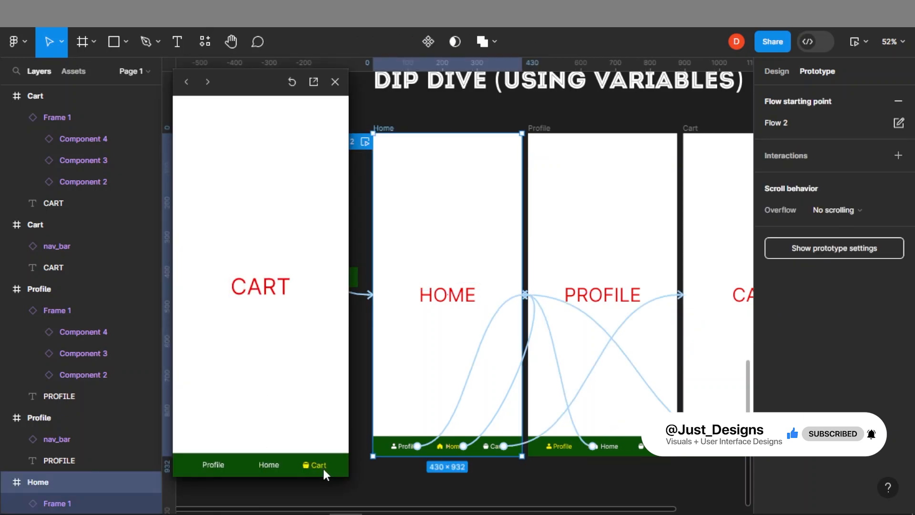
pyautogui.click(211, 464)
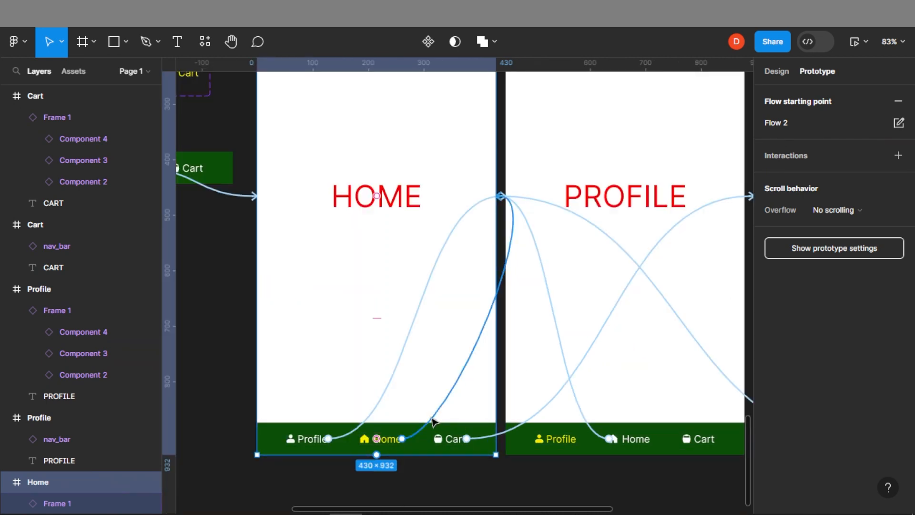
# On the Home screen's nav bar, turn off Show Text for the Profile and Cart items
pyautogui.scroll(-1, 336, 477)
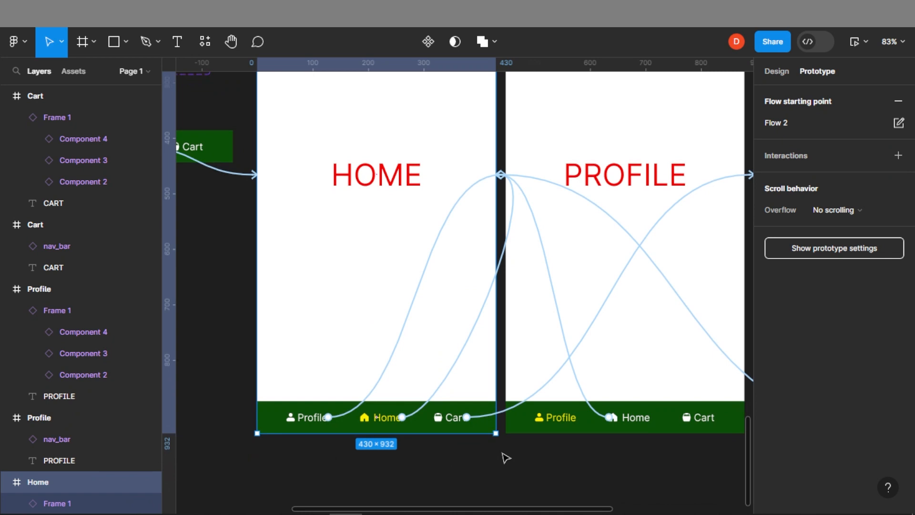
pyautogui.click(473, 458)
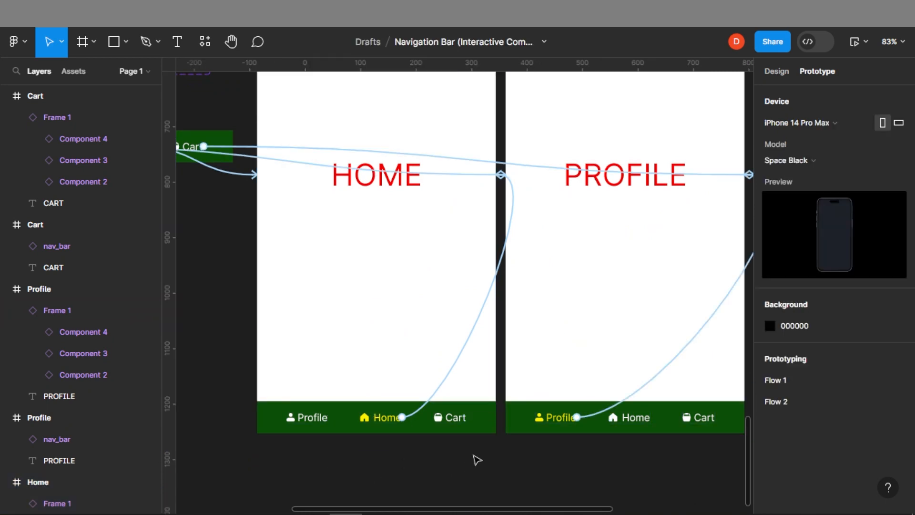
pyautogui.click(783, 77)
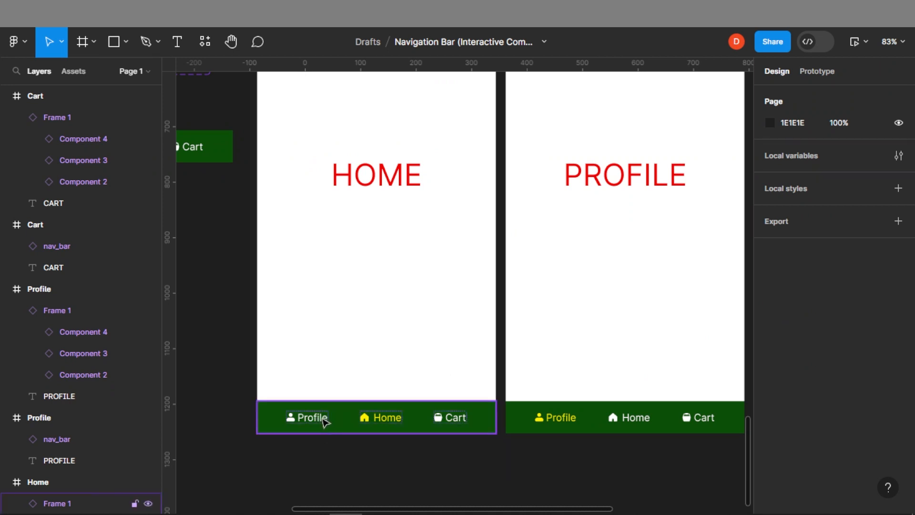
pyautogui.click(325, 422)
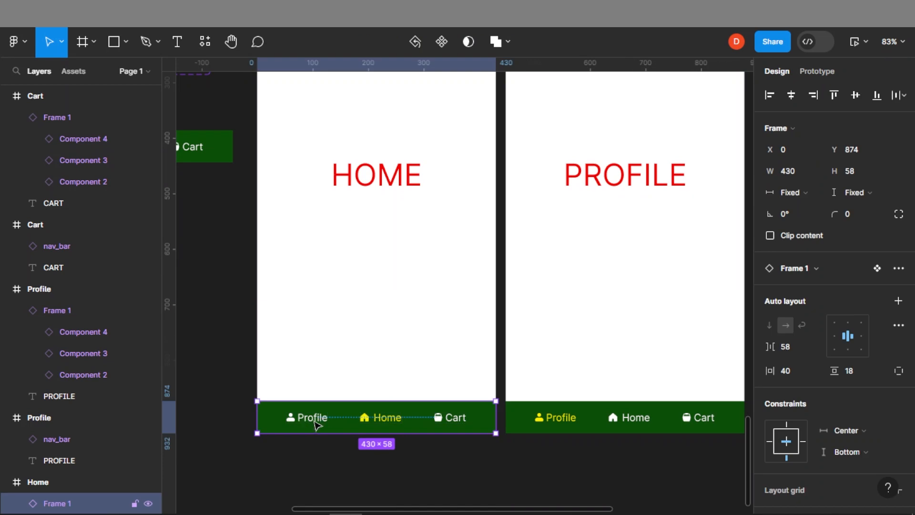
pyautogui.click(313, 419)
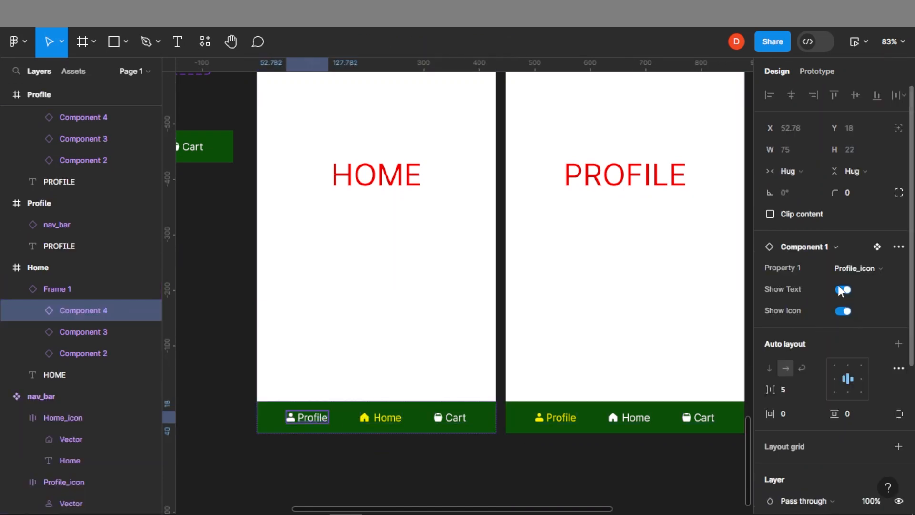
pyautogui.click(842, 289)
pyautogui.click(437, 418)
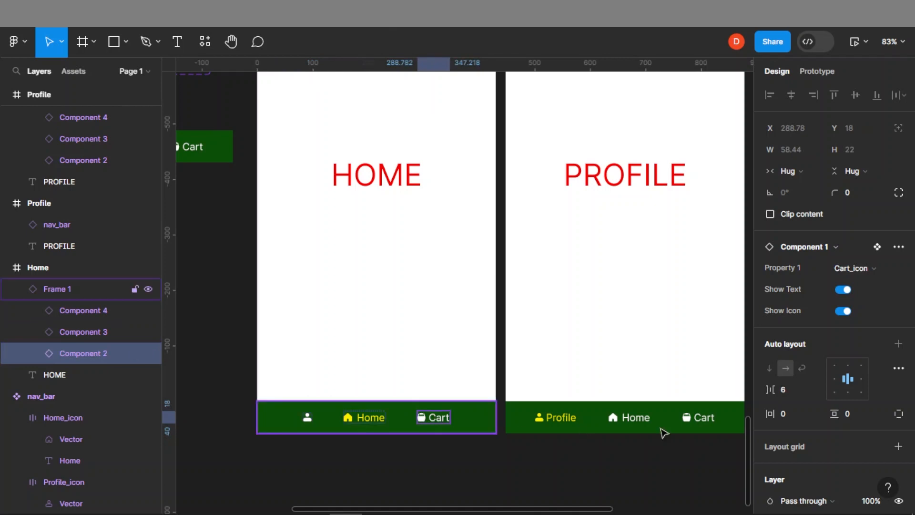
pyautogui.click(843, 289)
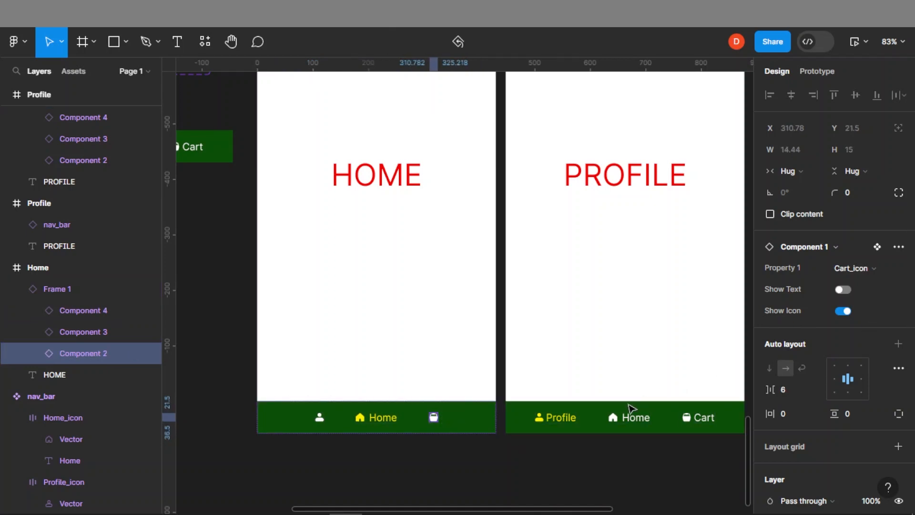
# On the Profile screen's nav bar, turn off Show Text for the Home and Cart items
pyautogui.click(565, 424)
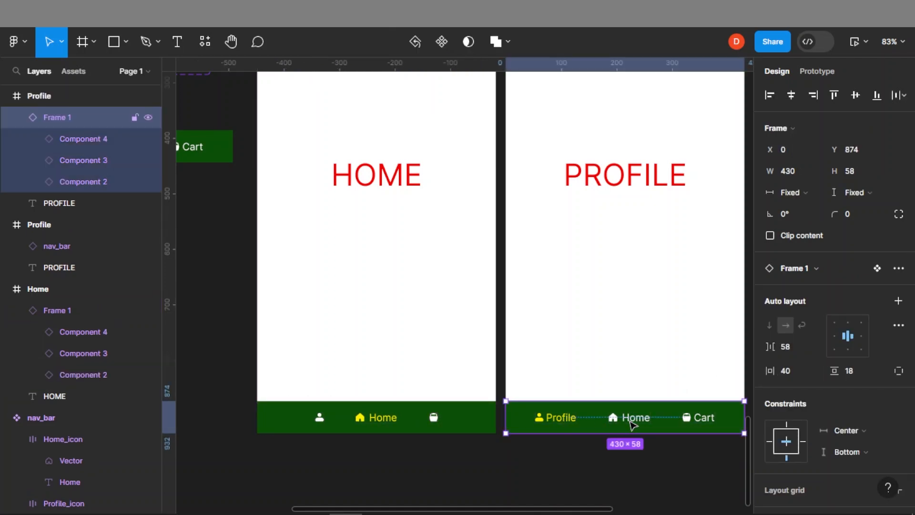
pyautogui.click(635, 424)
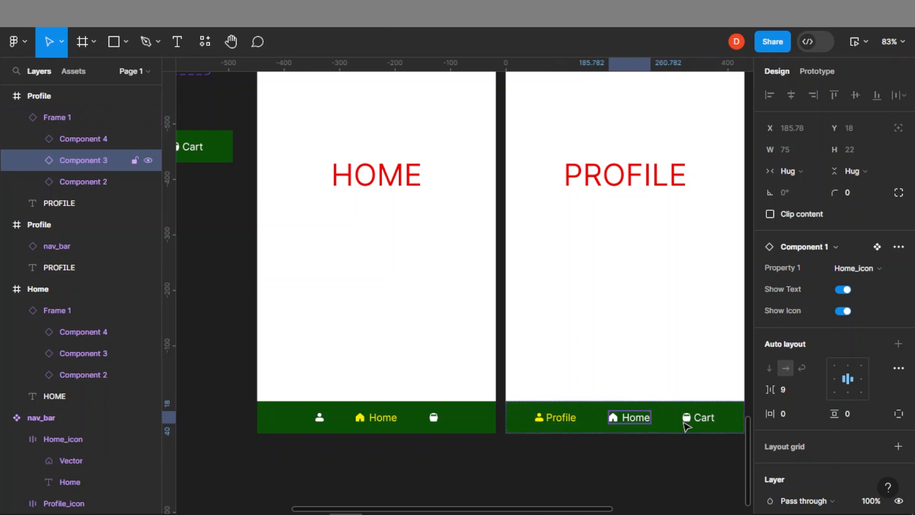
pyautogui.click(842, 290)
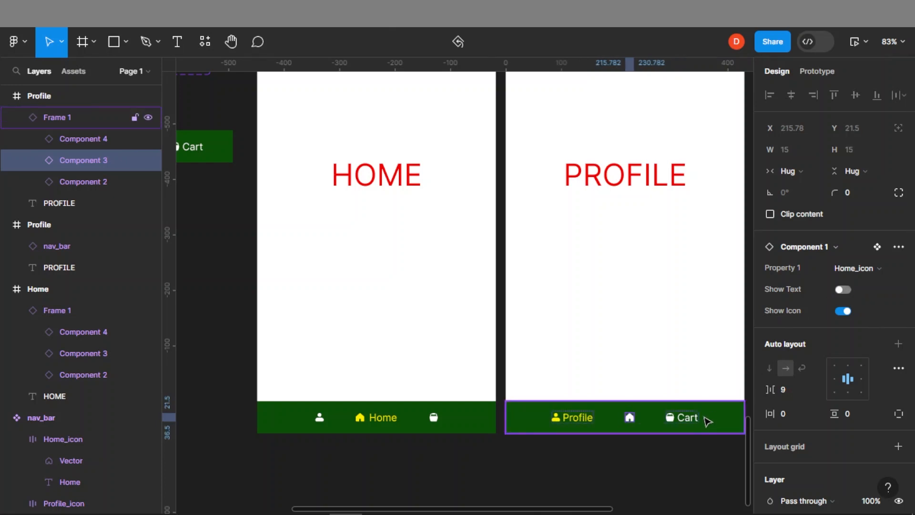
pyautogui.click(688, 420)
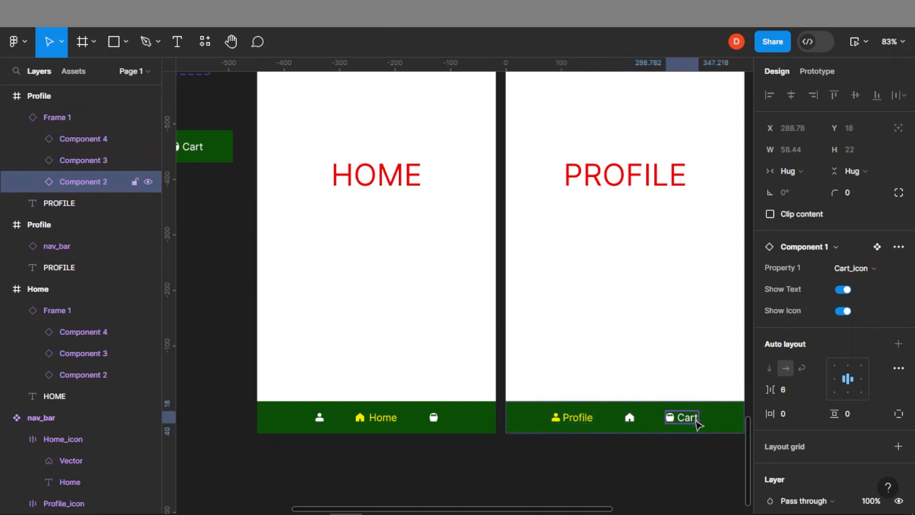
pyautogui.click(843, 289)
# On the Cart screen's nav bar, turn off Show Text for the Home and Profile items
pyautogui.moveTo(663, 350); pyautogui.dragTo(406, 334)
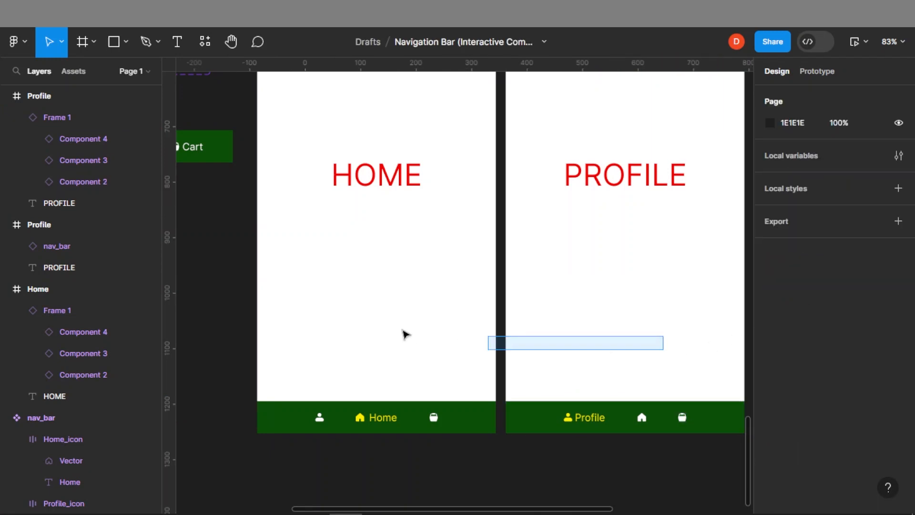
pyautogui.hscroll(6, 436, 313)
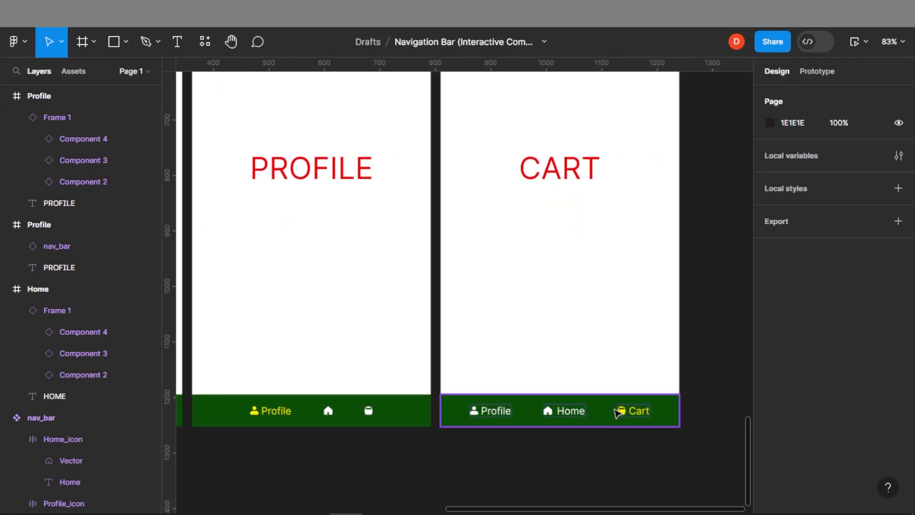
pyautogui.click(641, 418)
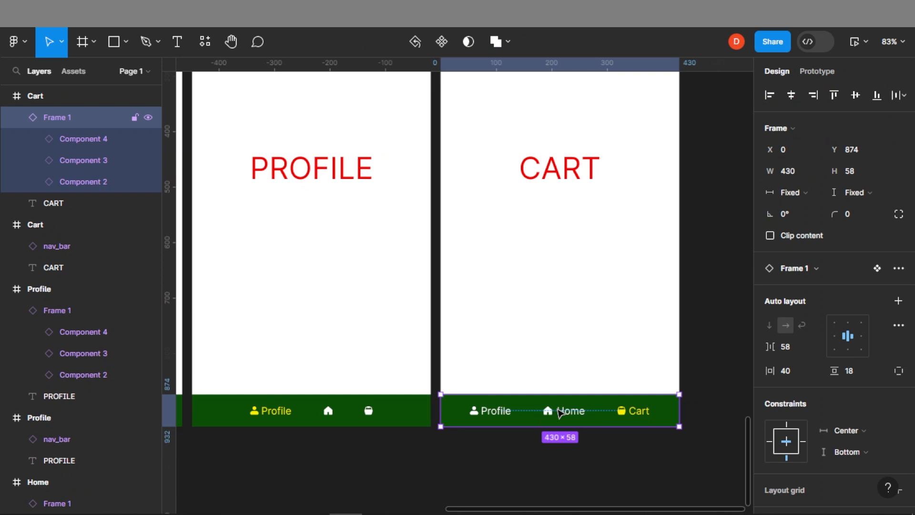
pyautogui.click(558, 410)
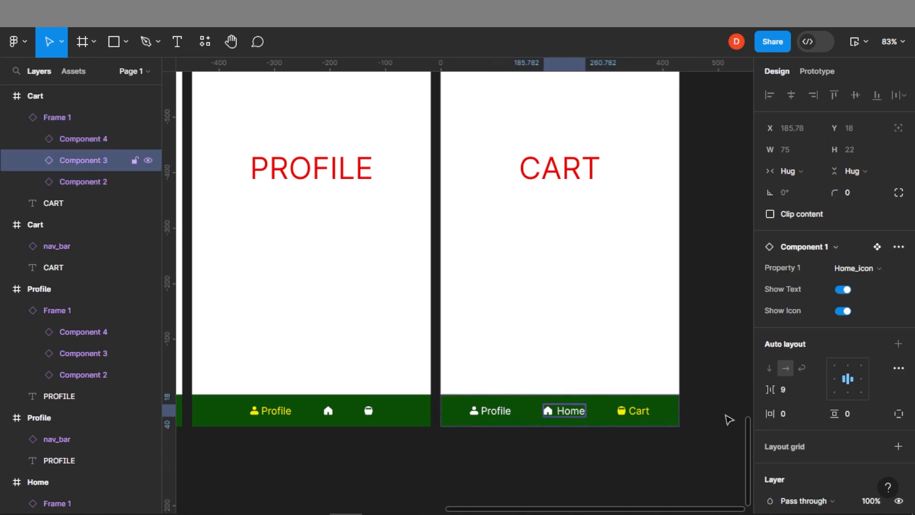
pyautogui.click(841, 290)
pyautogui.click(507, 411)
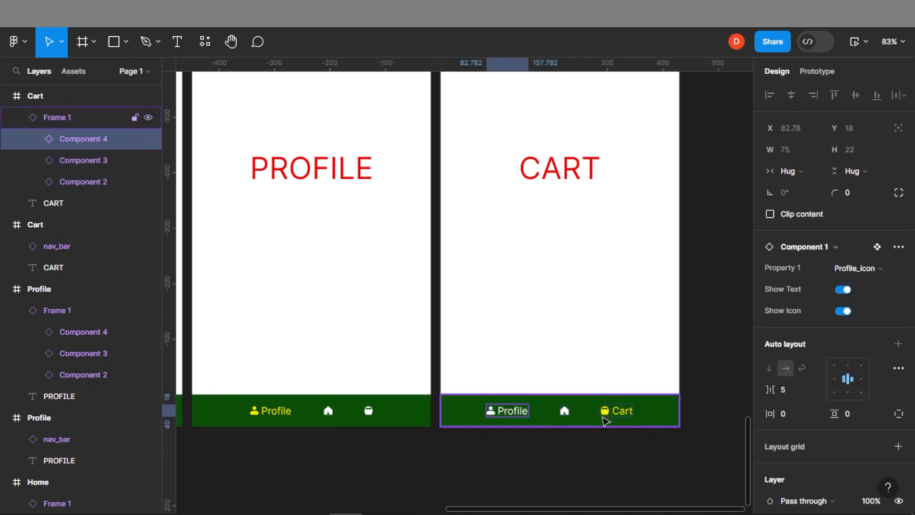
pyautogui.click(841, 291)
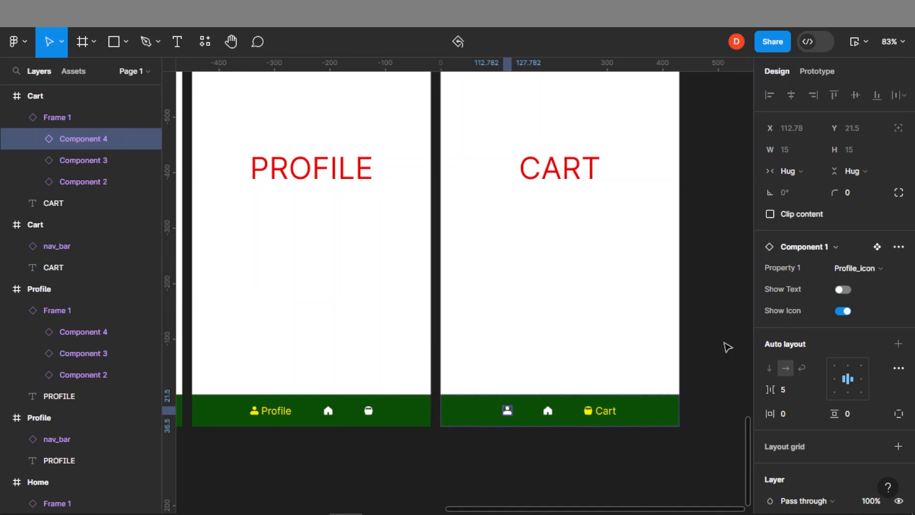
# Play the prototype again, test navigating to Cart and Profile, then close the preview
pyautogui.click(725, 348)
pyautogui.scroll(-5, 556, 303)
pyautogui.moveTo(448, 228); pyautogui.dragTo(481, 307)
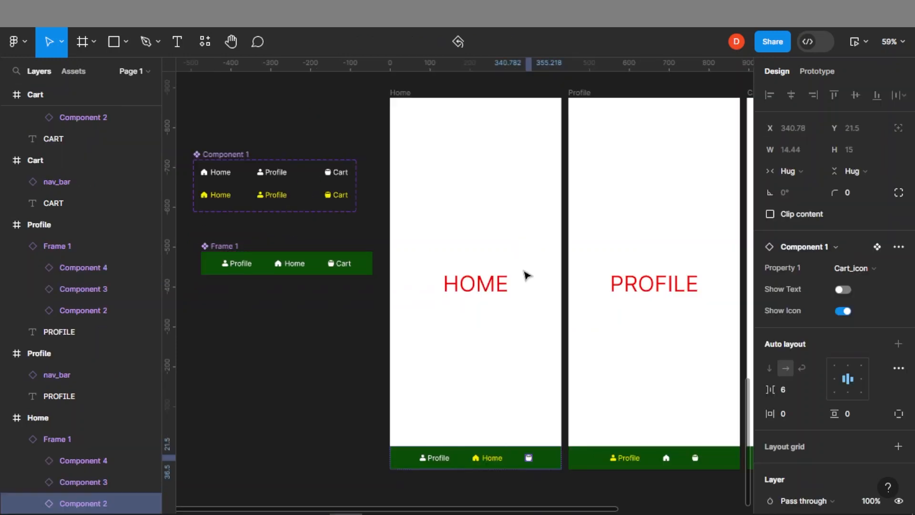
pyautogui.click(255, 373)
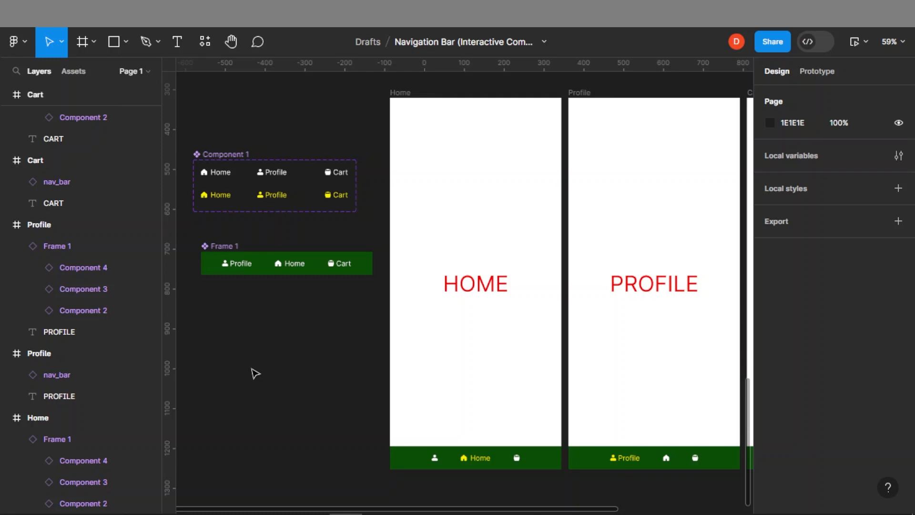
pyautogui.moveTo(649, 375); pyautogui.dragTo(510, 379)
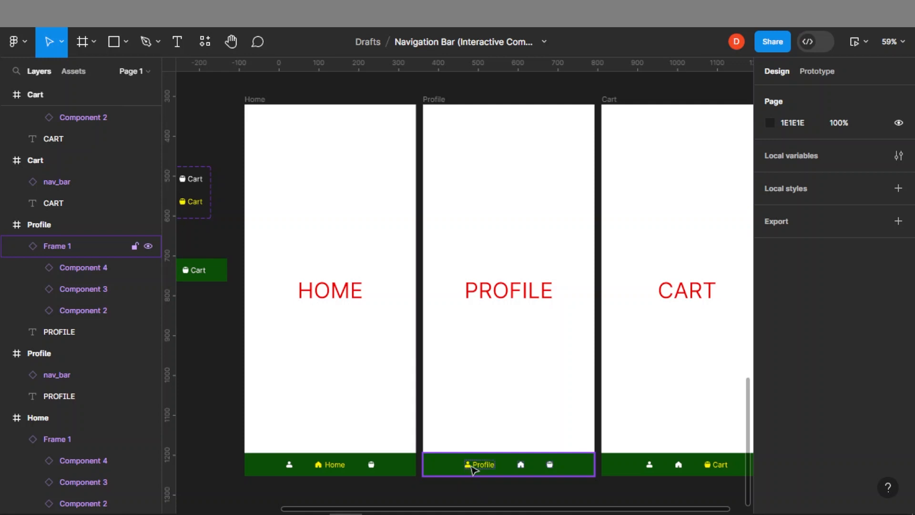
pyautogui.hscroll(5, 561, 388)
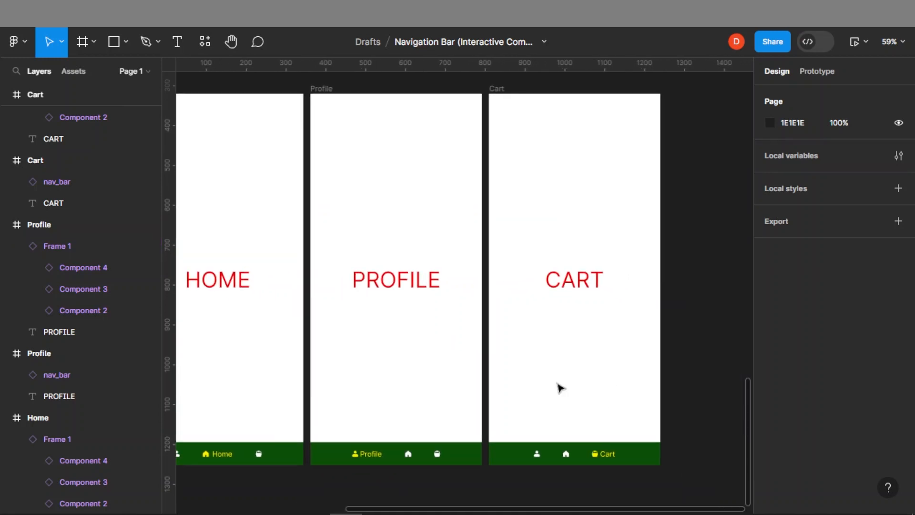
pyautogui.click(855, 45)
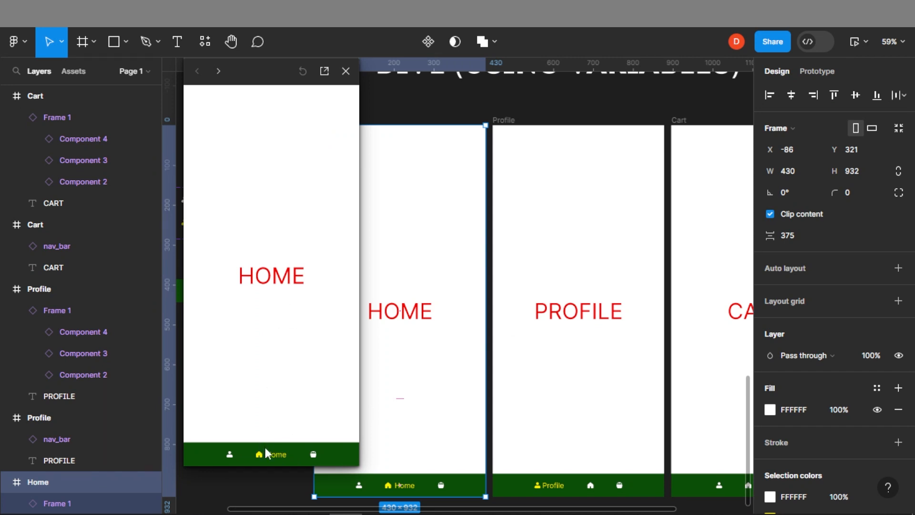
pyautogui.click(313, 454)
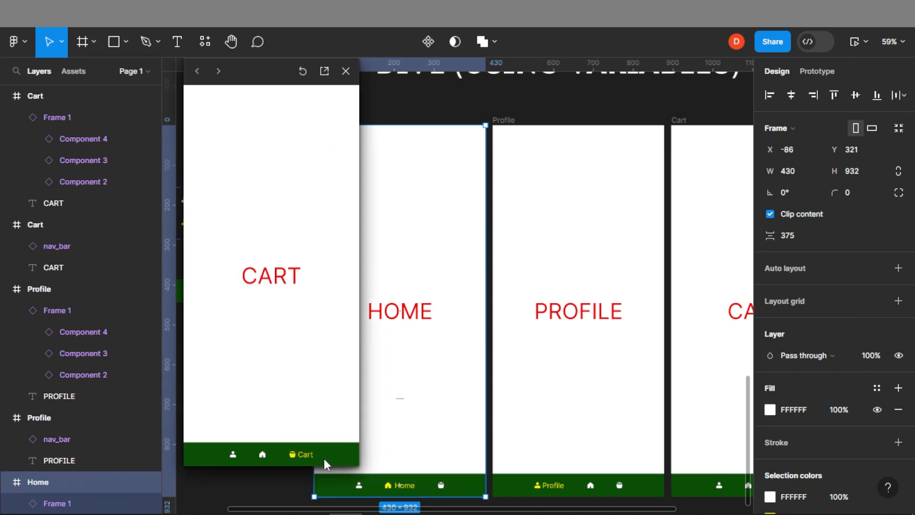
pyautogui.click(234, 455)
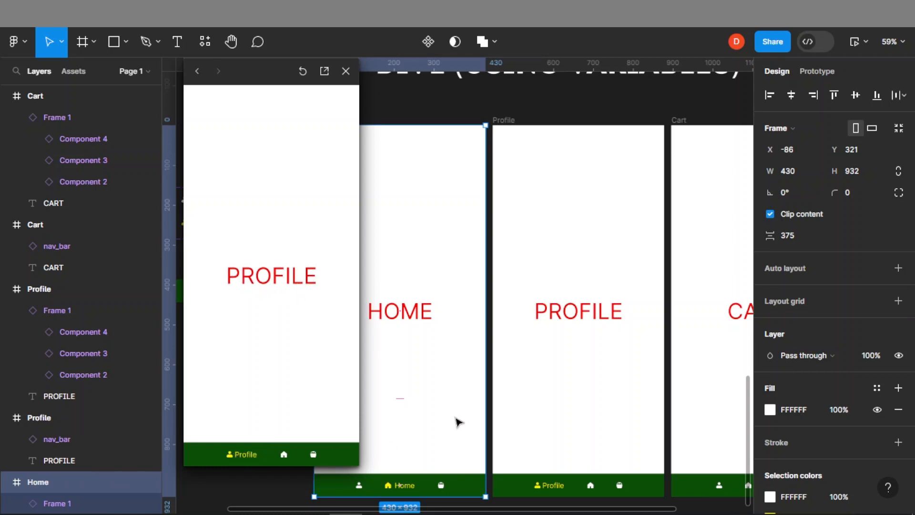
pyautogui.click(345, 72)
# Select the H_home, H_profile and H_cart variants and change their highlight color to 00FAEB
pyautogui.moveTo(253, 178); pyautogui.dragTo(404, 215)
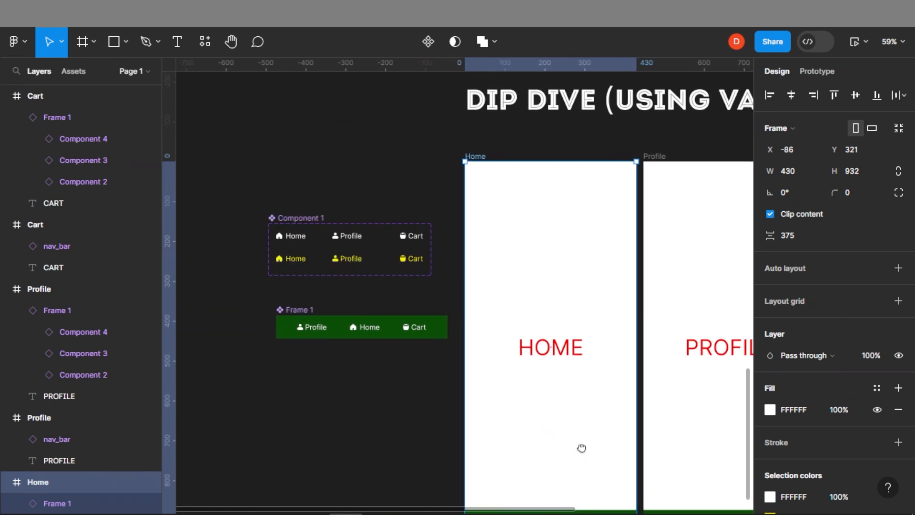
pyautogui.moveTo(580, 453); pyautogui.dragTo(549, 359)
pyautogui.scroll(2, 494, 300)
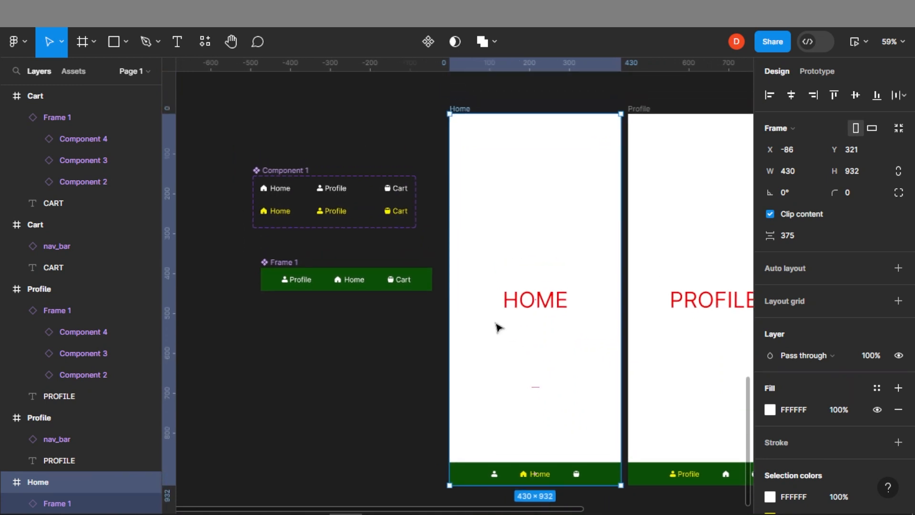
pyautogui.moveTo(263, 224); pyautogui.dragTo(421, 213)
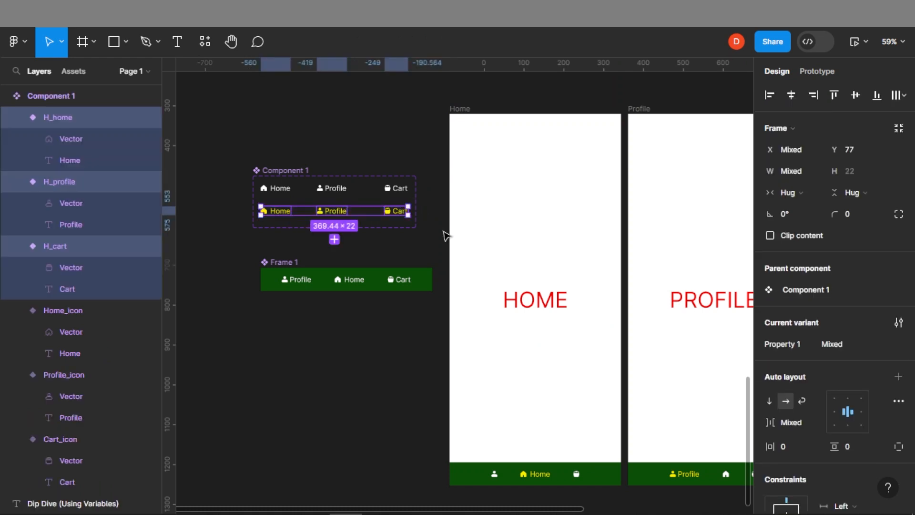
pyautogui.scroll(-7, 814, 380)
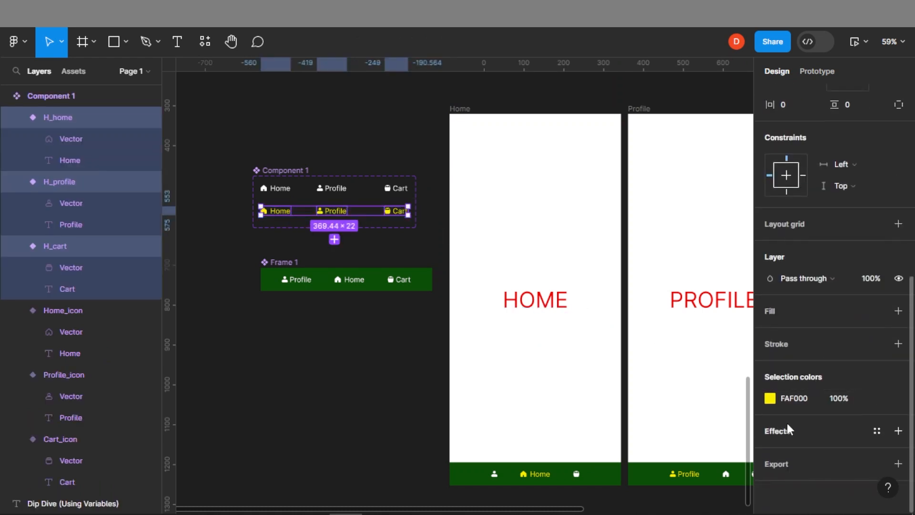
pyautogui.click(769, 398)
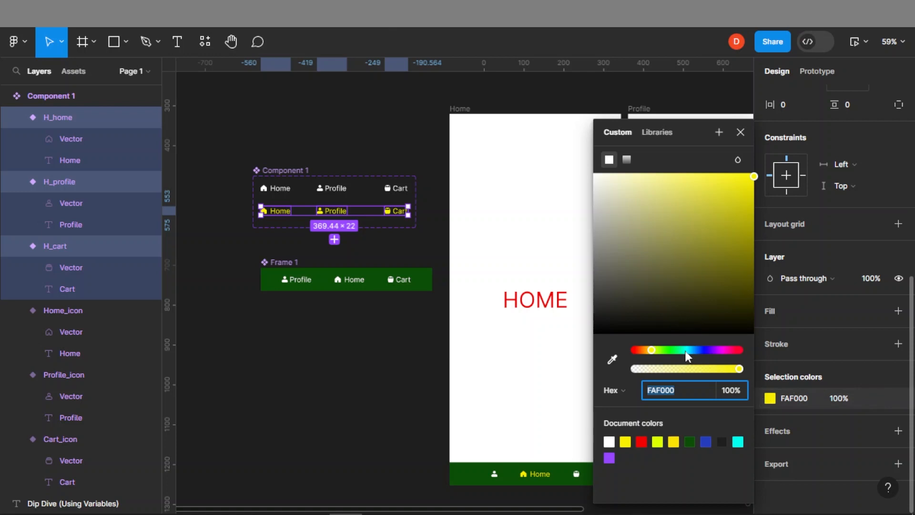
pyautogui.moveTo(665, 348); pyautogui.dragTo(686, 350)
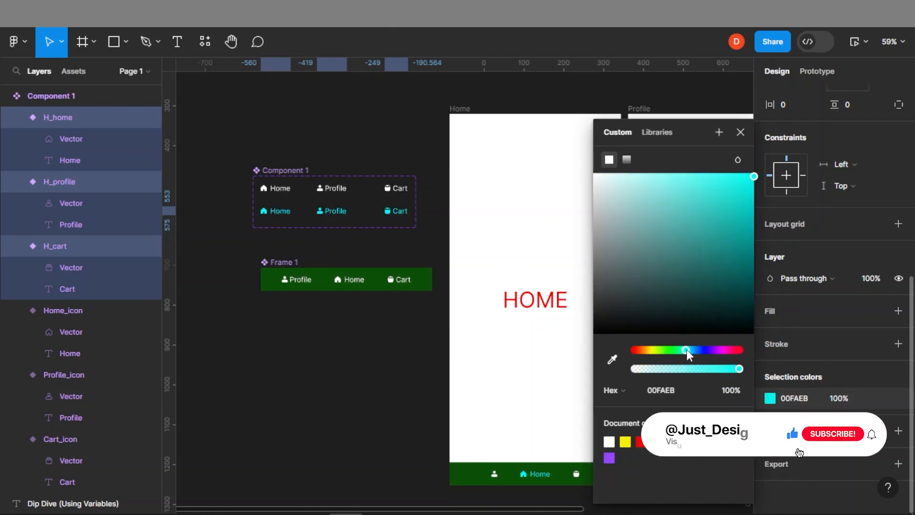
# Fine-tune the highlight color of the selected variants in the color picker and close it
pyautogui.click(734, 189)
pyautogui.moveTo(734, 192); pyautogui.dragTo(752, 174)
pyautogui.click(386, 420)
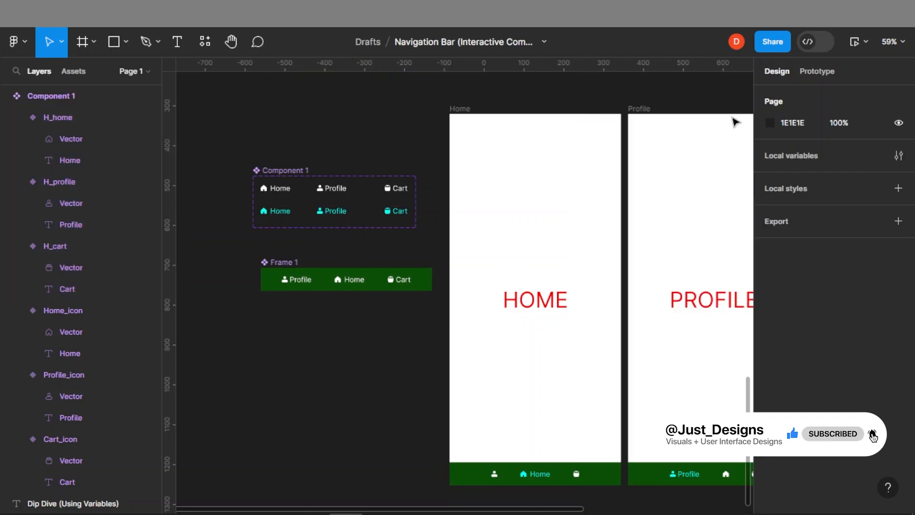
pyautogui.moveTo(628, 395); pyautogui.dragTo(377, 355)
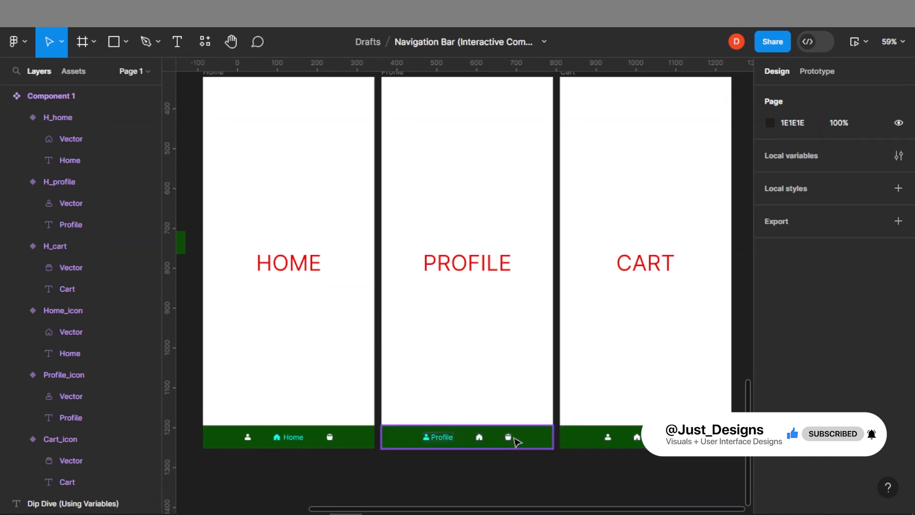
pyautogui.hscroll(-5, 357, 350)
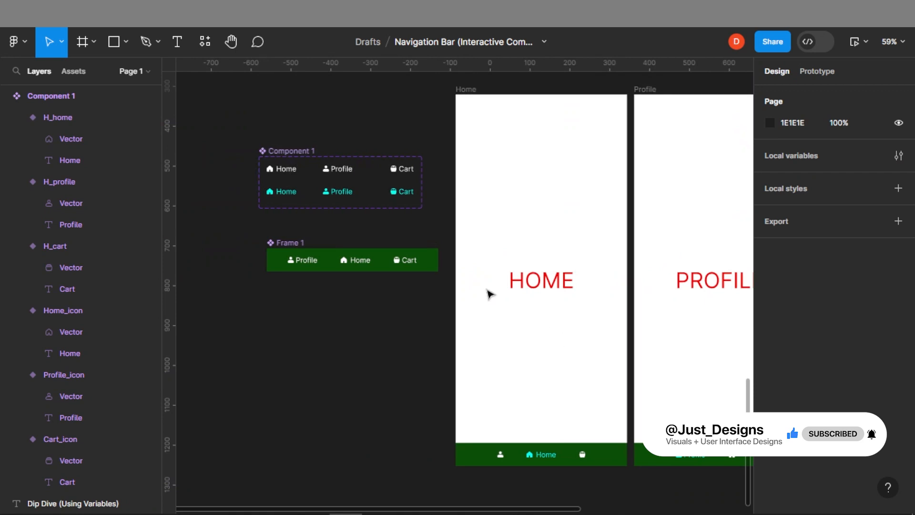
# Change the nav bar component's background fill color to 0039CB
pyautogui.click(432, 252)
pyautogui.scroll(-5, 833, 373)
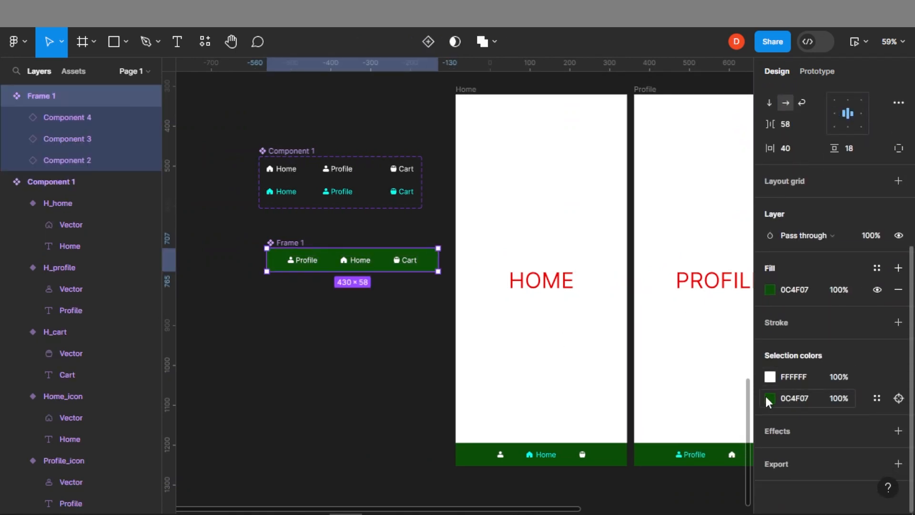
pyautogui.click(767, 398)
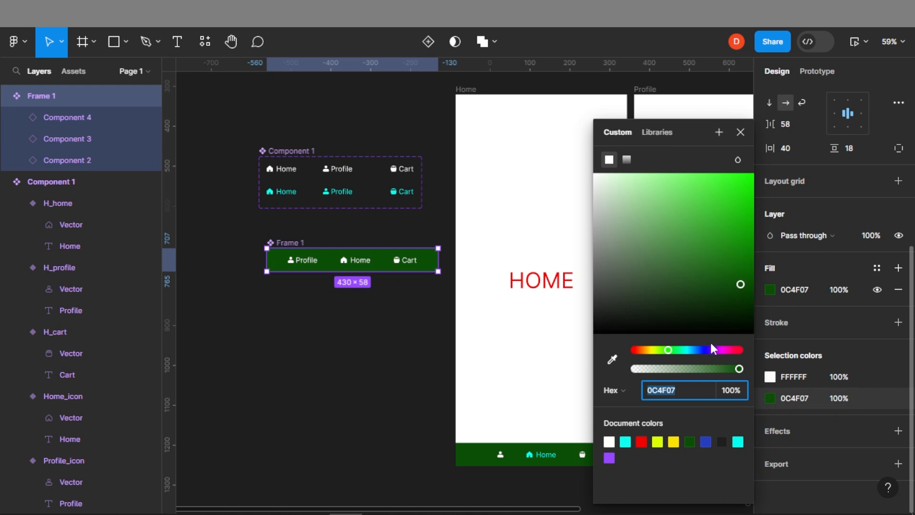
pyautogui.click(700, 349)
pyautogui.moveTo(736, 217); pyautogui.dragTo(760, 210)
pyautogui.click(771, 199)
pyautogui.moveTo(616, 408); pyautogui.dragTo(470, 357)
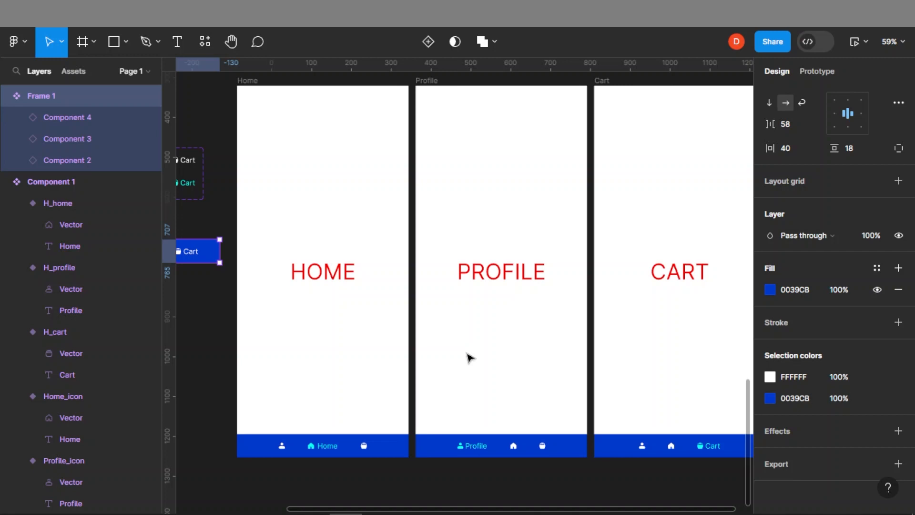
# Review the blue nav bar across the Home, Profile and Cart screens and the Component Approach section above
pyautogui.scroll(-3, 574, 271)
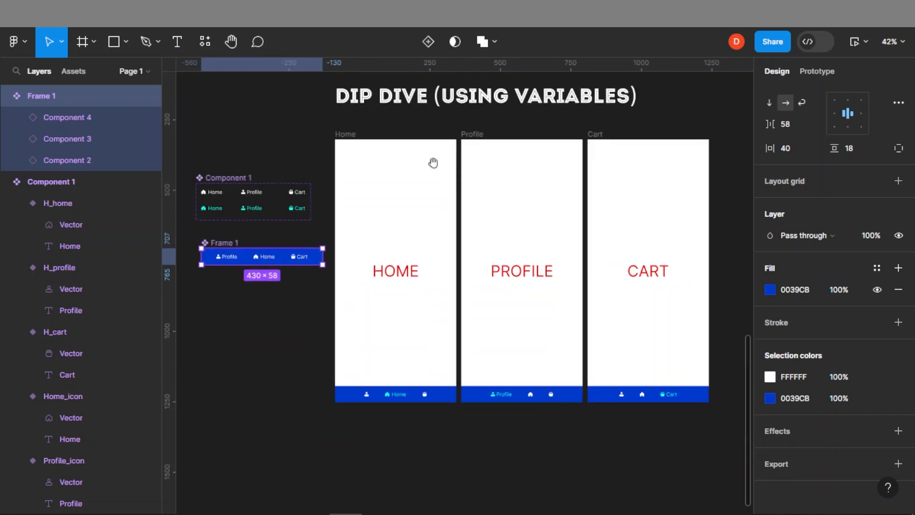
pyautogui.moveTo(433, 162); pyautogui.dragTo(432, 200)
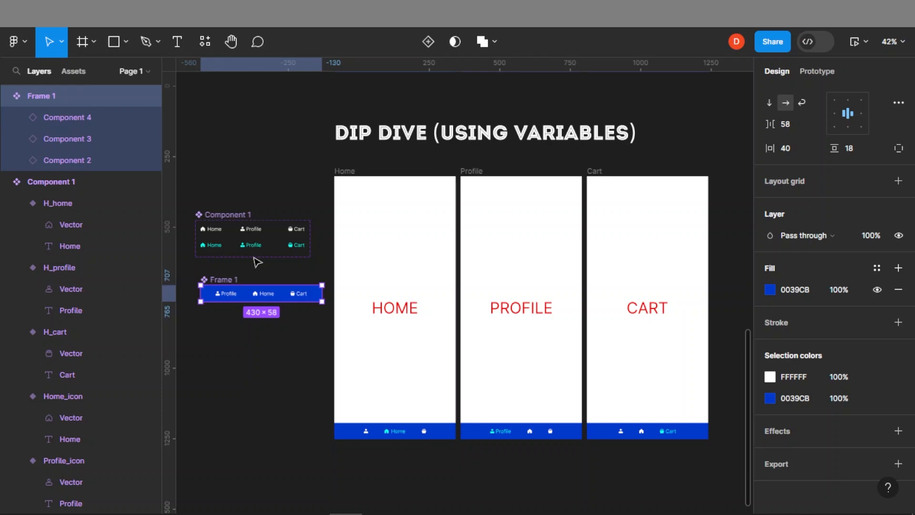
pyautogui.moveTo(419, 276); pyautogui.dragTo(464, 239)
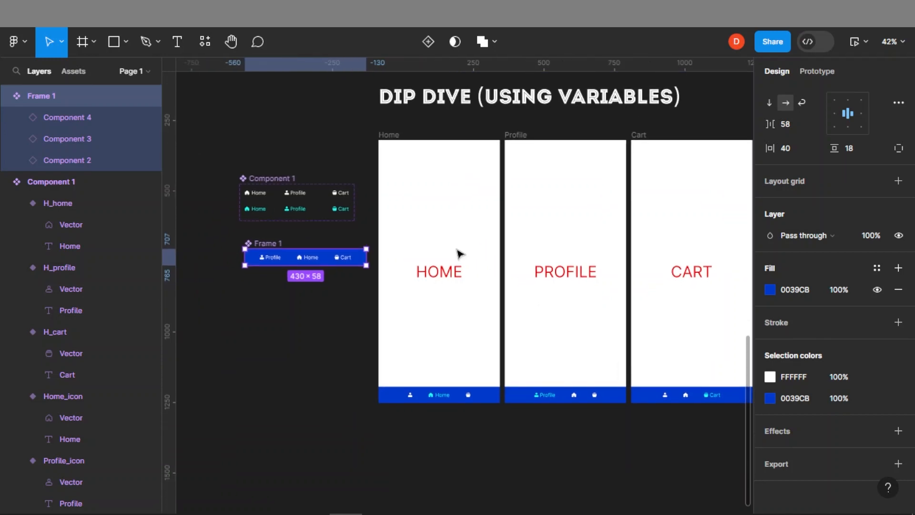
pyautogui.moveTo(481, 149); pyautogui.dragTo(455, 499)
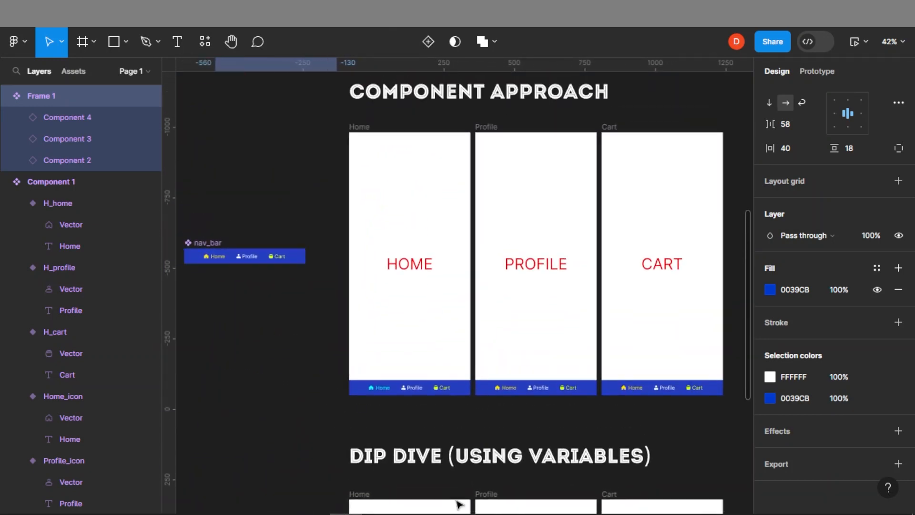